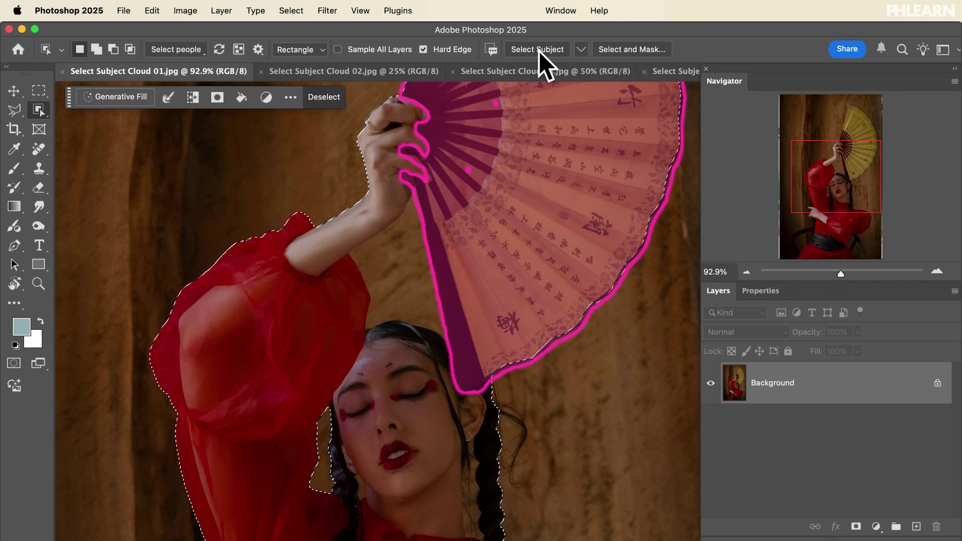
key("super+0")
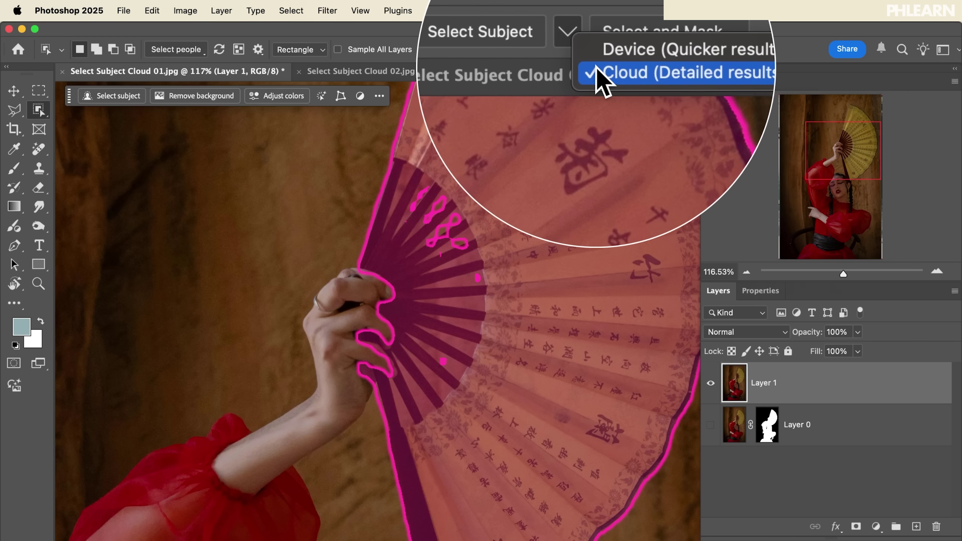
left_click(601, 80)
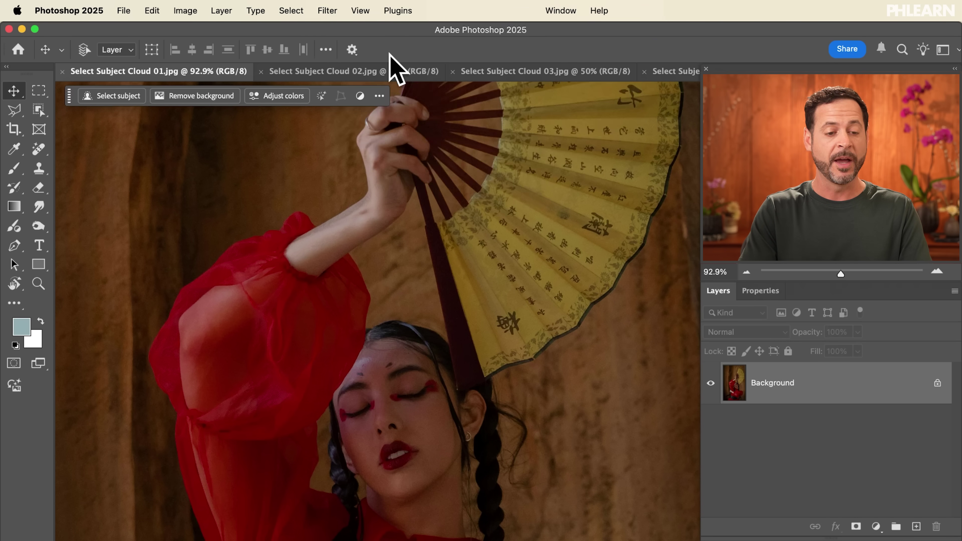
- Set Select Subject and Remove Background to Cloud (Detailed results) in the Image Processing preferences, and return to the Move tool
left_click(84, 11)
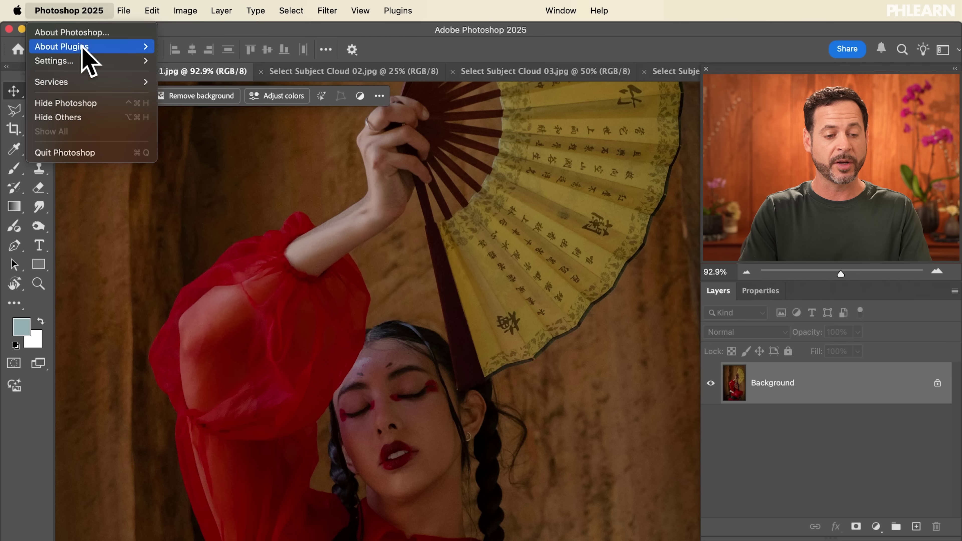
mouse_move(87, 62)
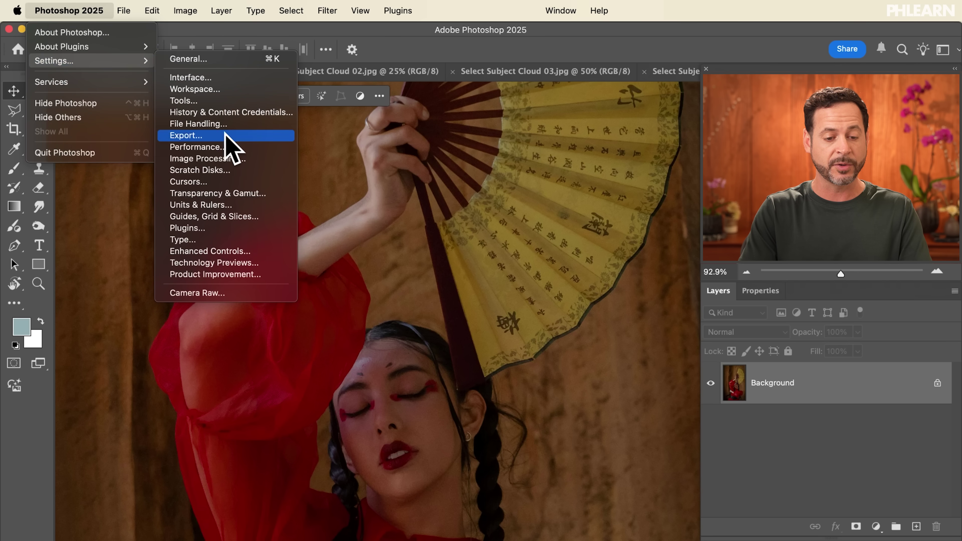
left_click(232, 159)
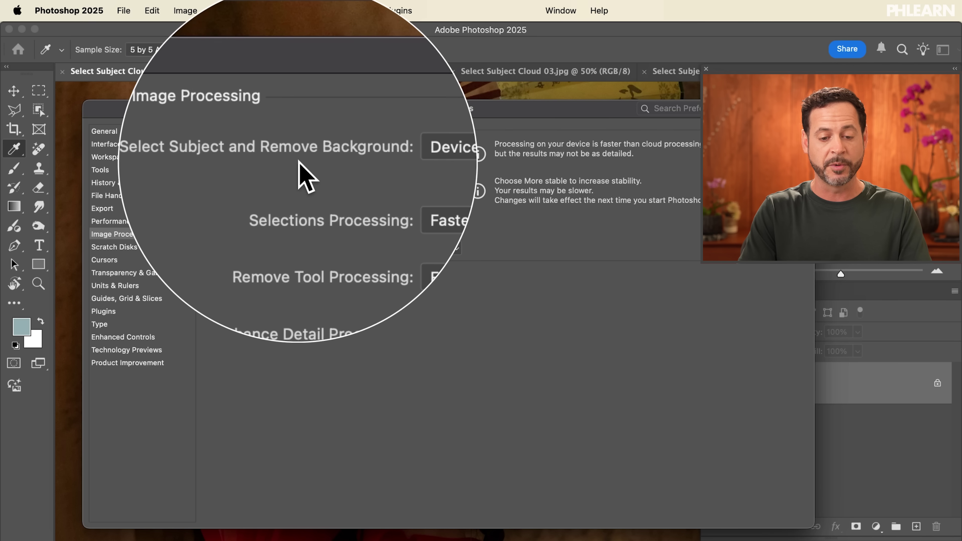
left_click(394, 159)
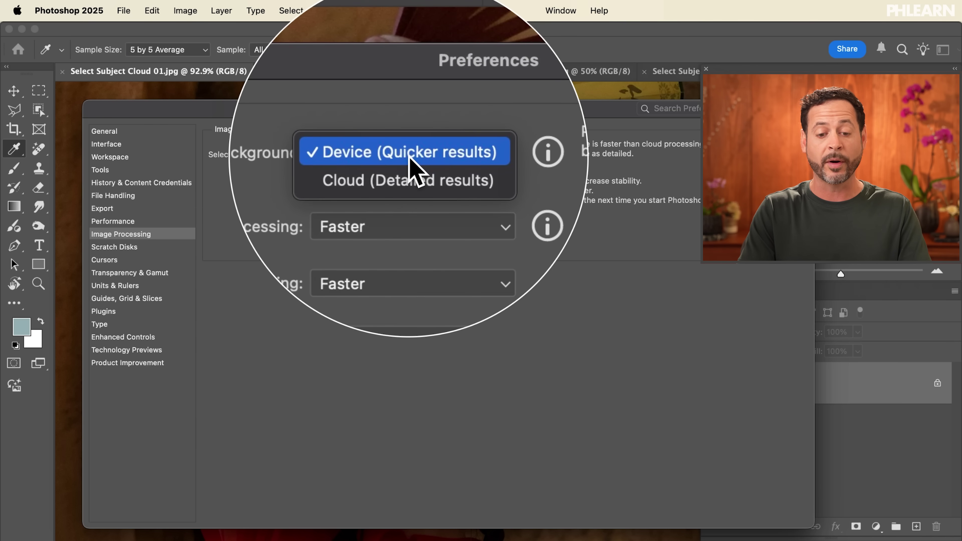
left_click(409, 178)
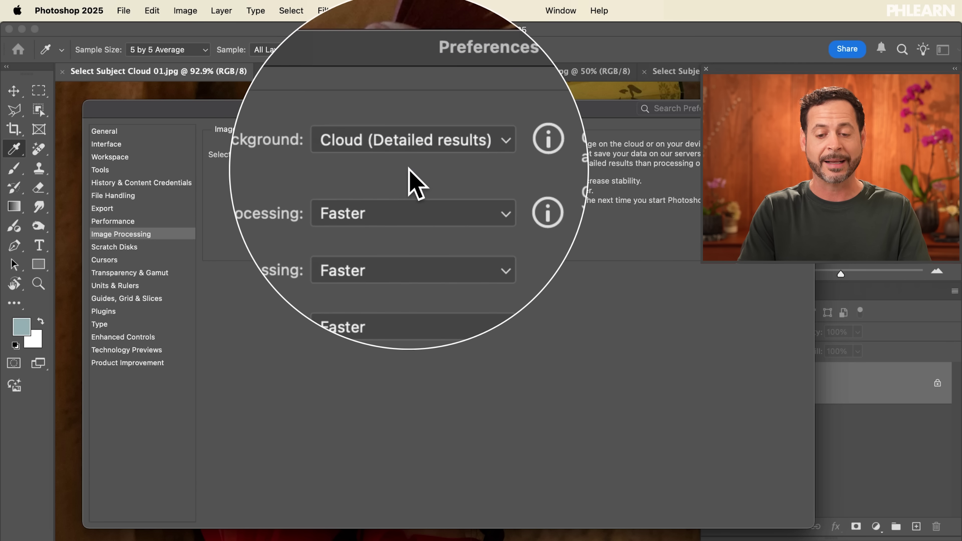
left_click(788, 133)
key("v")
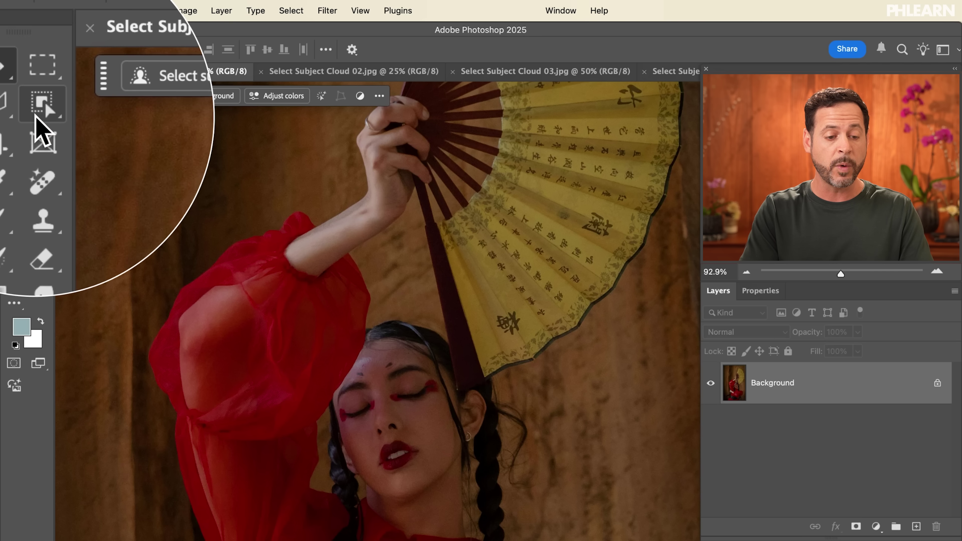
- Activate the Object Selection Tool and select the woman and fan using Select Subject with Device (Quicker results)
left_click(37, 116)
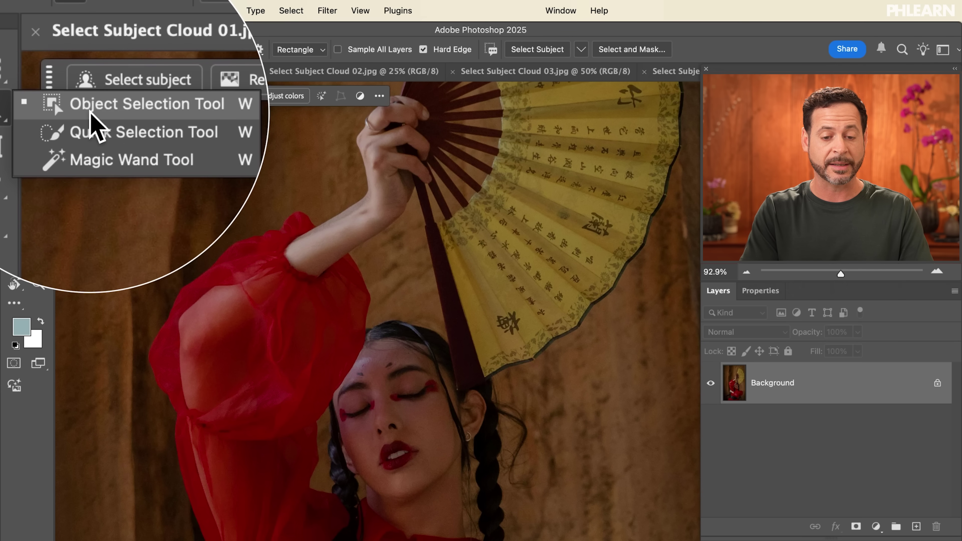
left_click(89, 113)
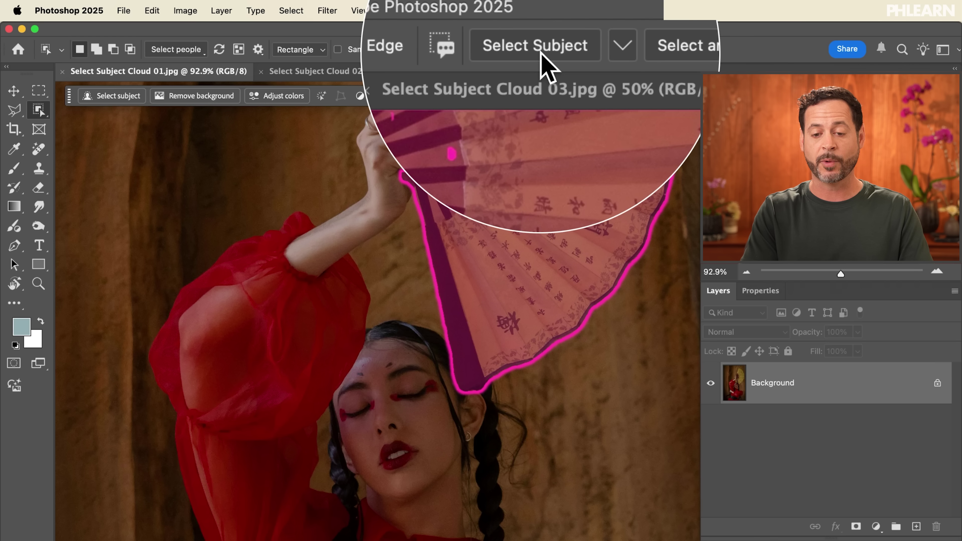
left_click(586, 53)
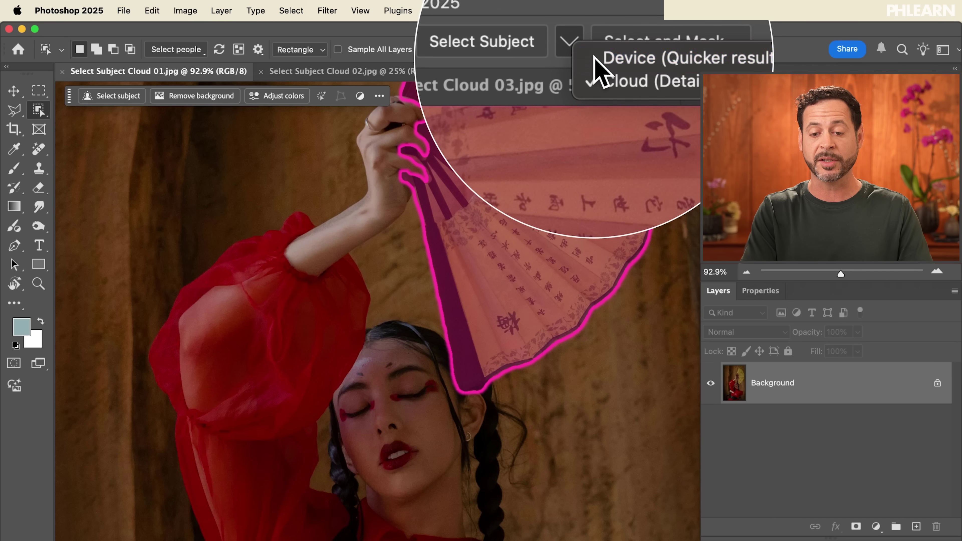
left_click(595, 57)
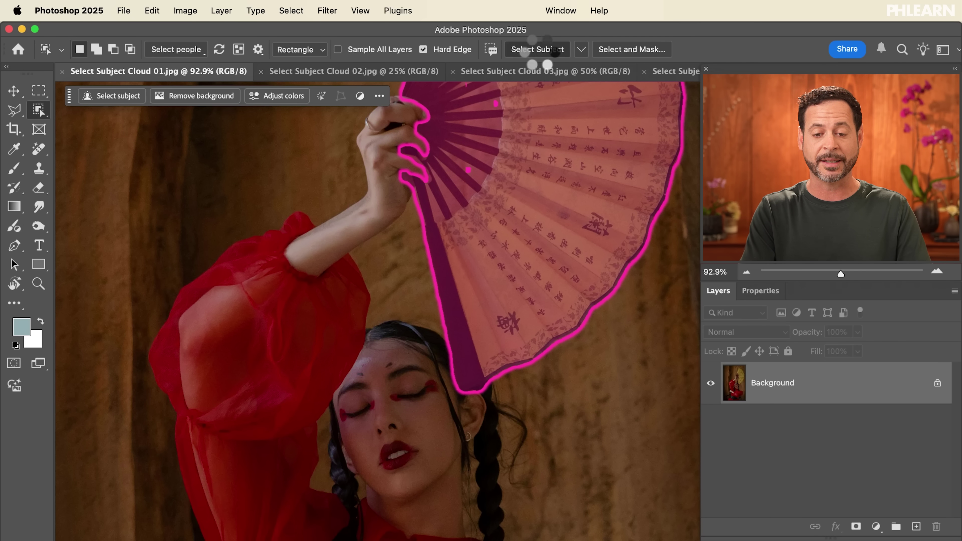
- Examine the selection edges around the sleeves, hair, hand and fan ribs
scroll(634, 347, "down", 6)
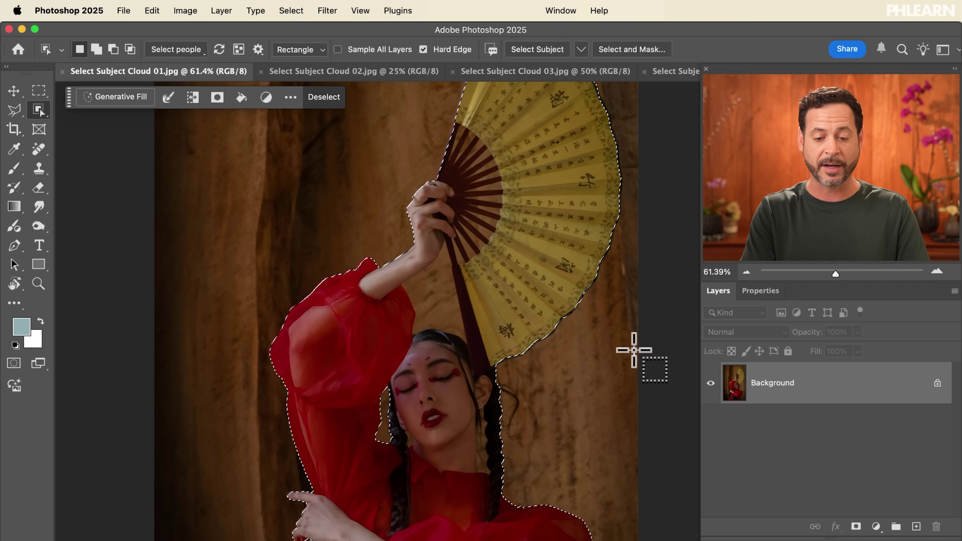
scroll(633, 350, "up", 6)
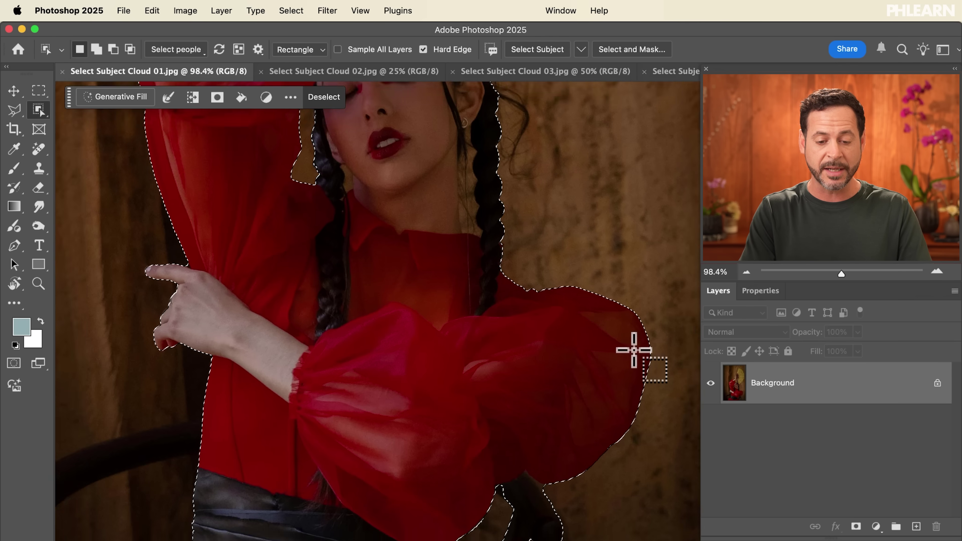
scroll(634, 349, "up", 10)
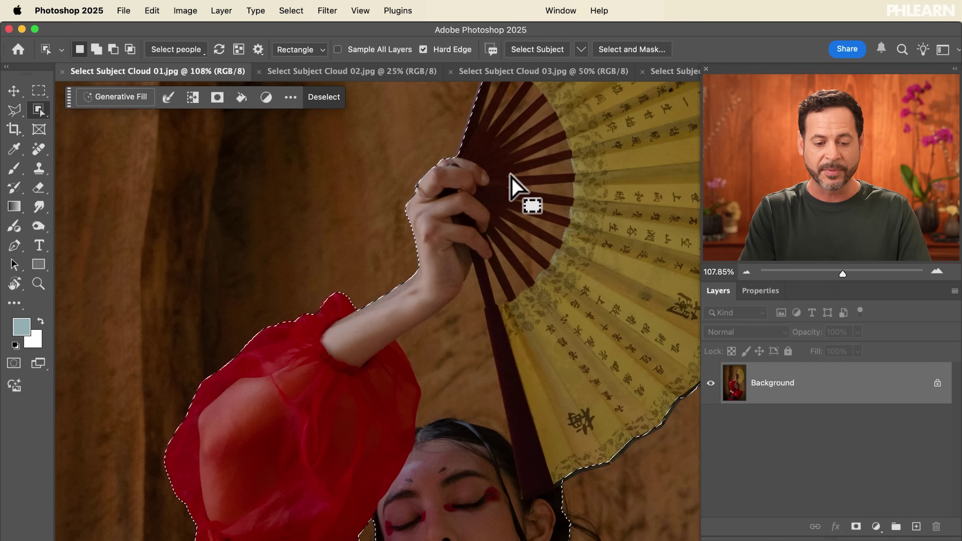
scroll(516, 189, "up", 6)
scroll(516, 189, "down", 3)
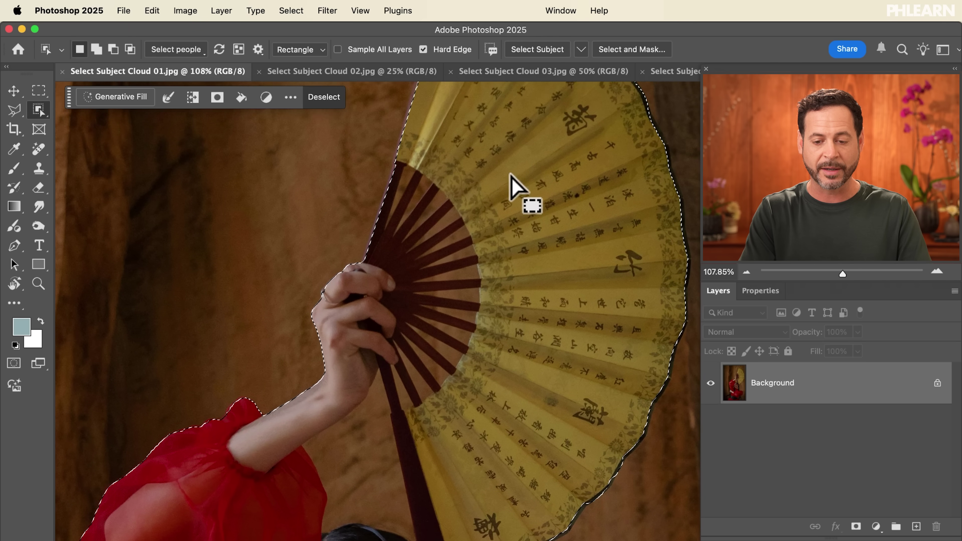
scroll(512, 178, "up", 2)
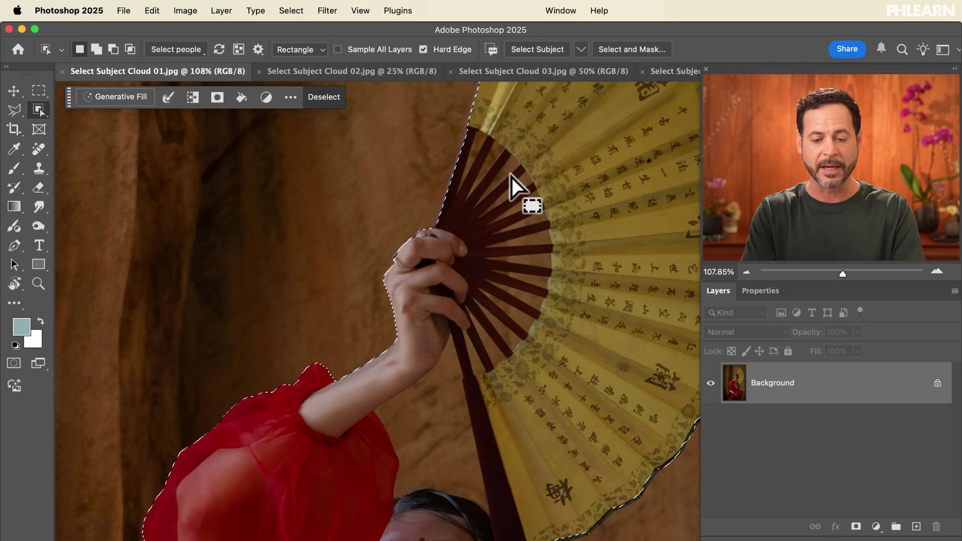
- Deselect, duplicate the Background layer and make the original Background the active layer
key("super+d")
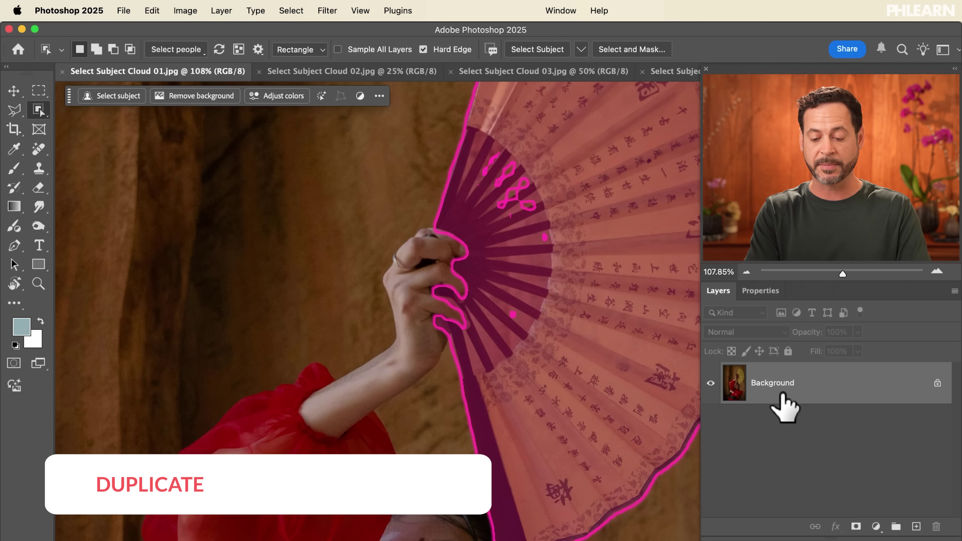
key("super+j")
left_click(783, 434)
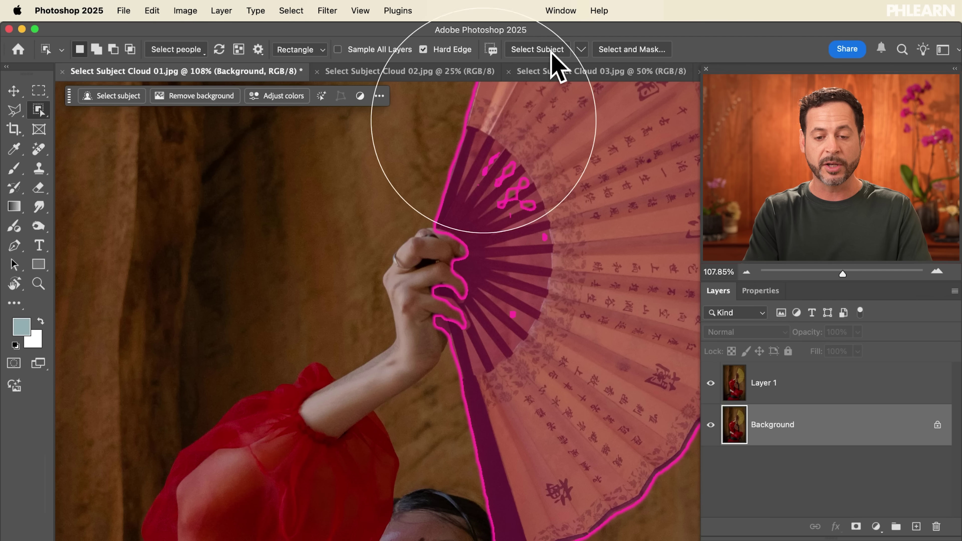
- Mask the subject on the Background layer using Select Subject with Device (Quicker results), and hide Layer 1 above it
left_click(581, 49)
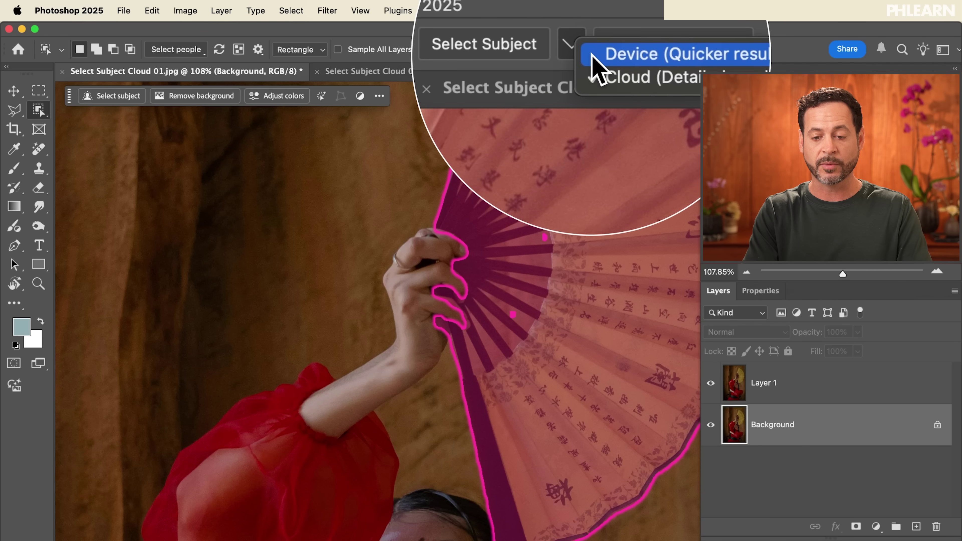
left_click(580, 53)
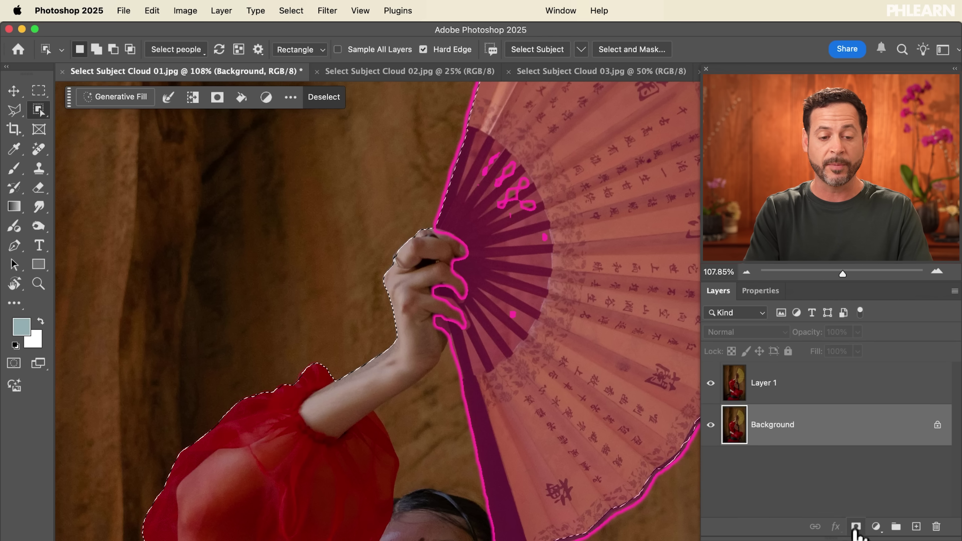
left_click(219, 101)
left_click(710, 384)
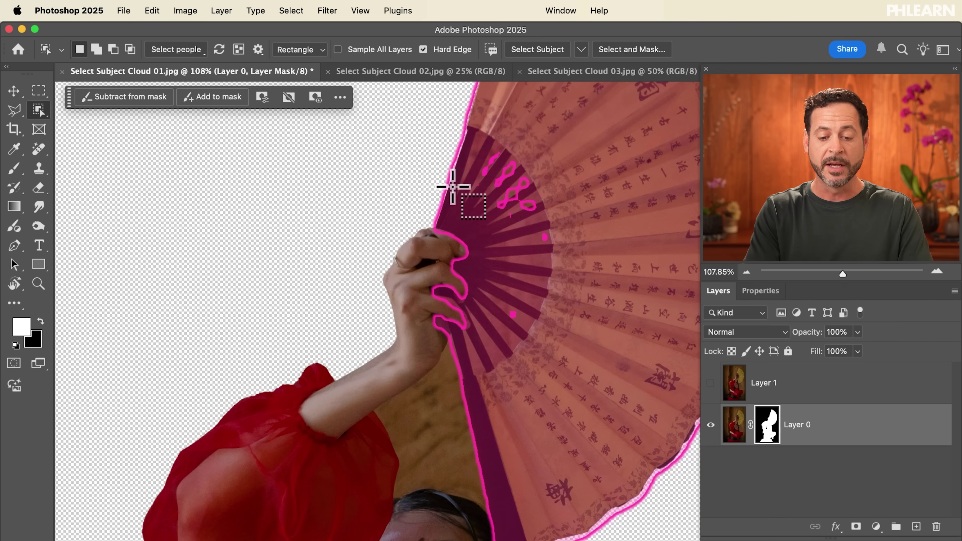
- Check the masked cutout around the hair, arm and fan, and switch to Layer 1 with Layer 0 hidden
scroll(455, 187, "down", 5)
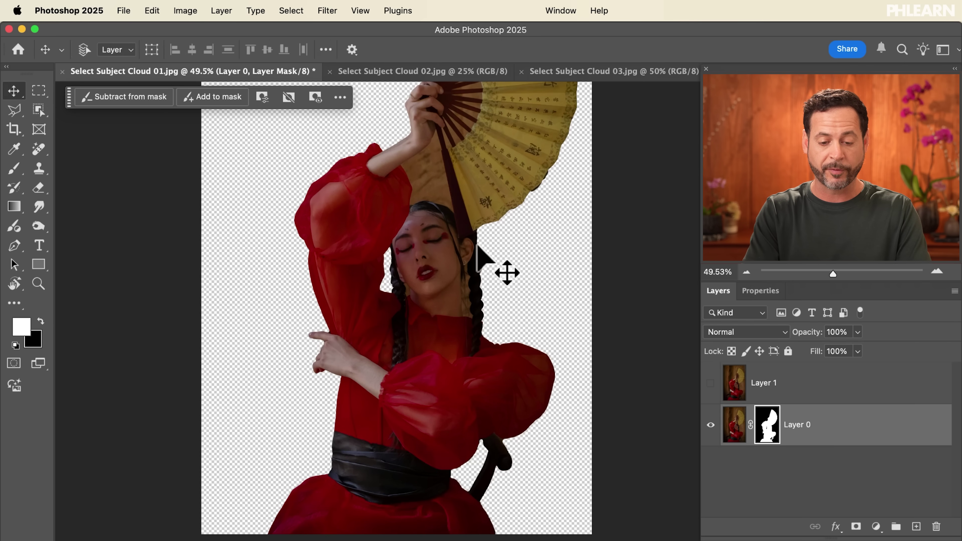
scroll(488, 290, "up", 5)
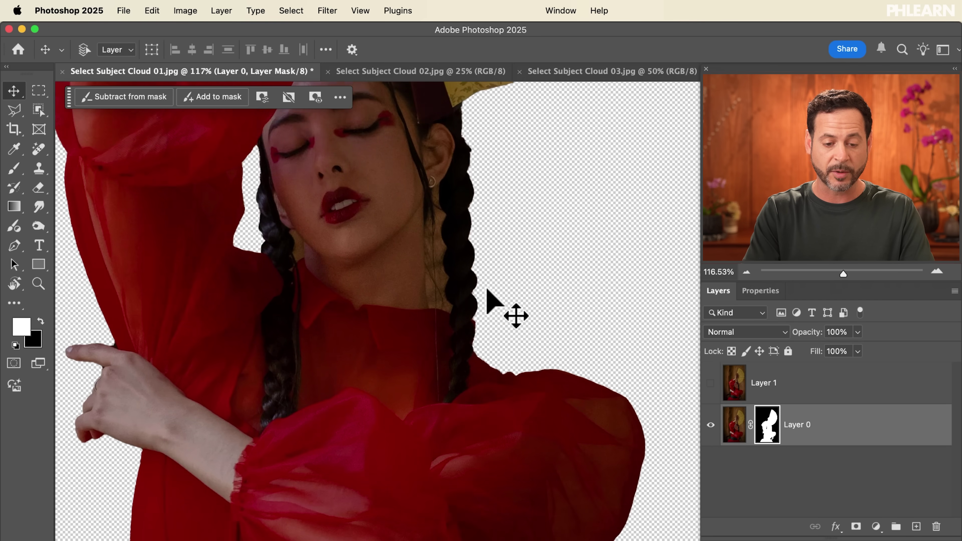
scroll(488, 290, "up", 3)
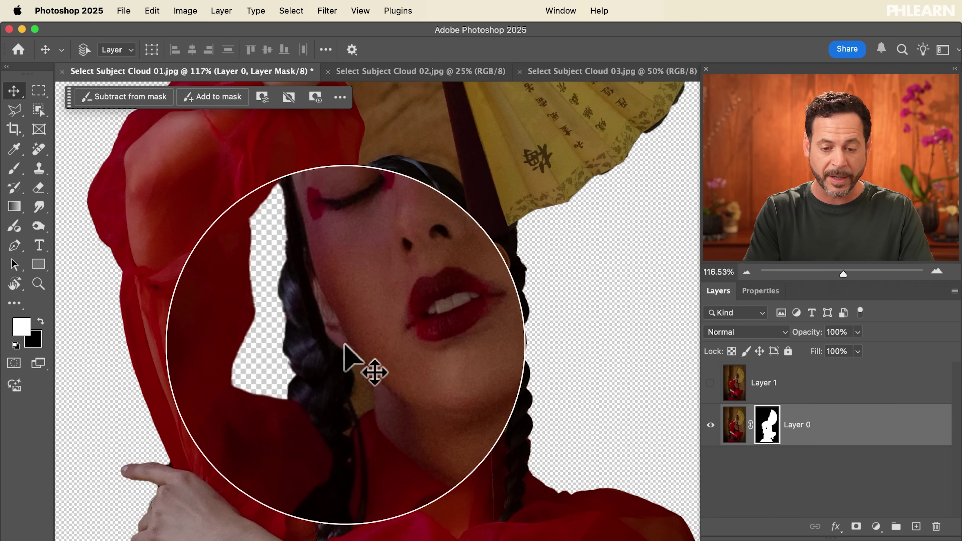
scroll(363, 363, "up", 7)
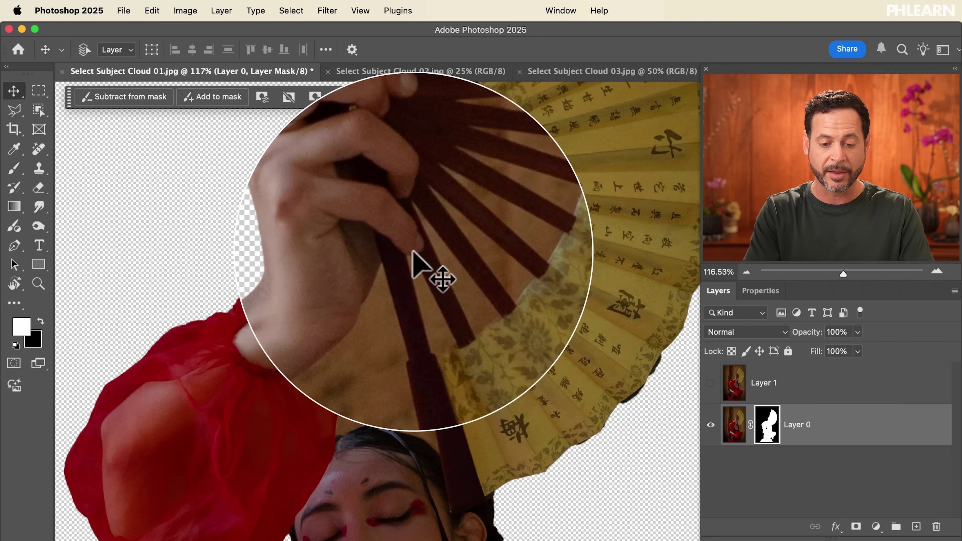
left_click(710, 425)
left_click(710, 383)
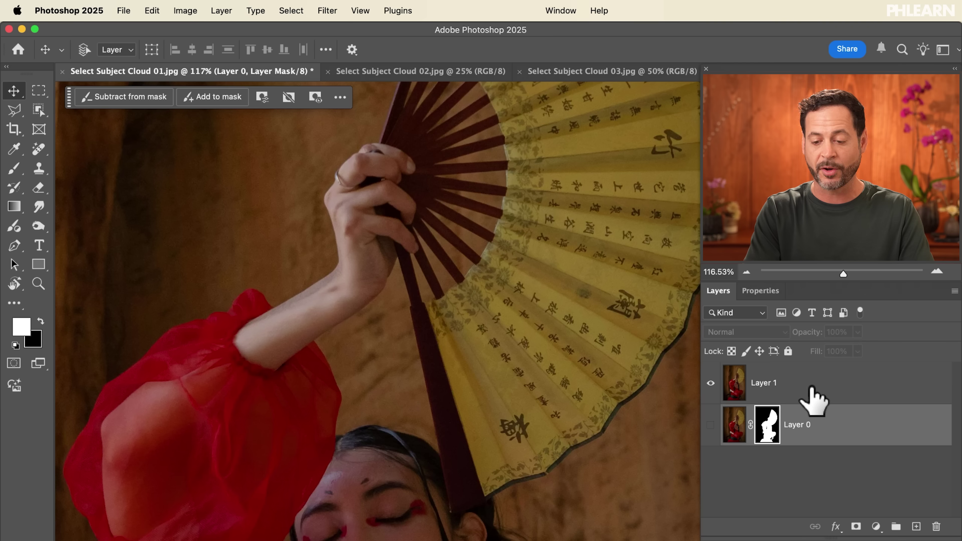
left_click(812, 397)
- Select the woman and fan on Layer 1 using Select Subject with Cloud (Detailed results)
scroll(488, 356, "up", 1)
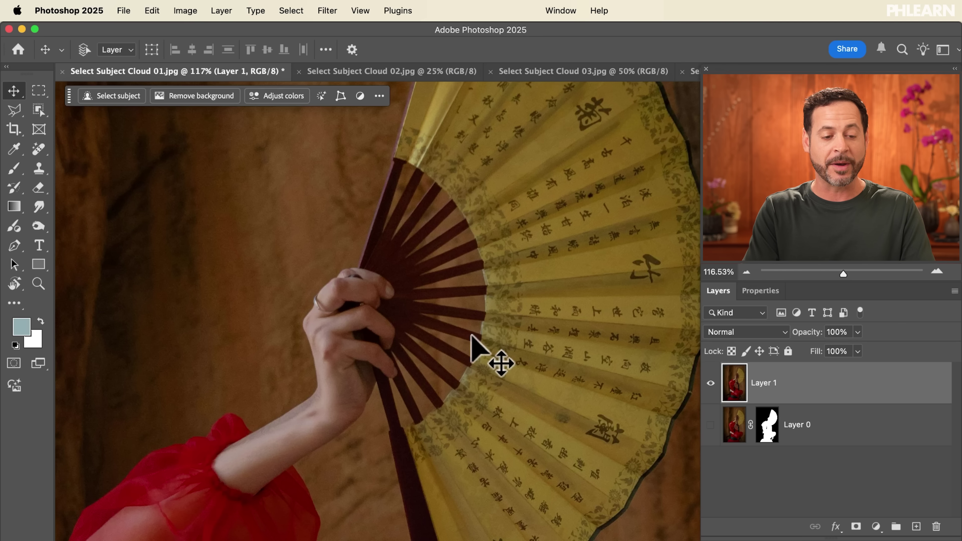
left_click_drag(38, 110, 65, 110)
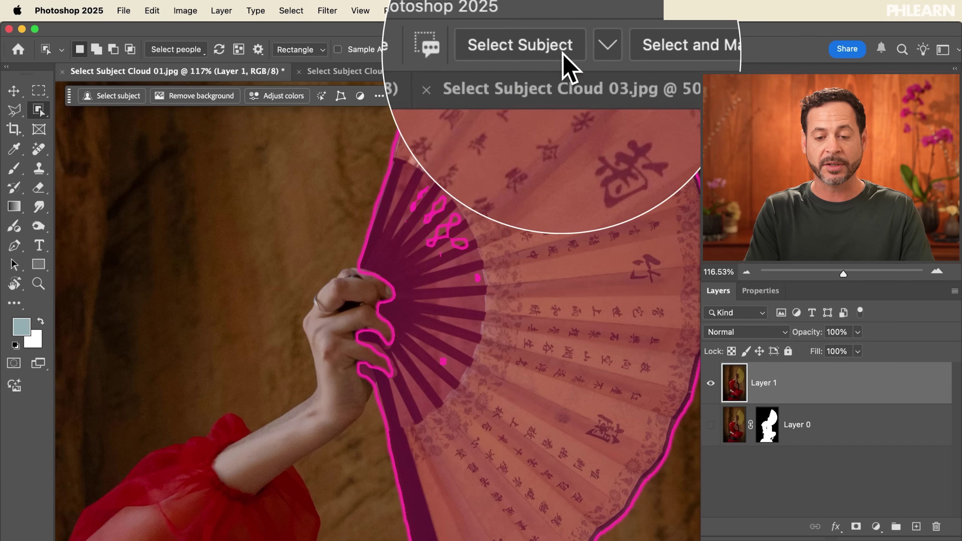
left_click(581, 50)
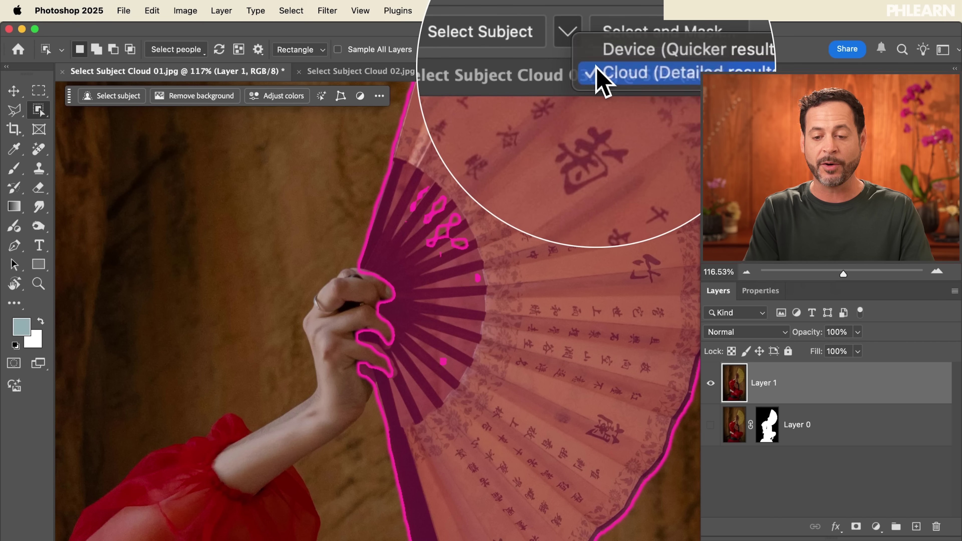
left_click(603, 81)
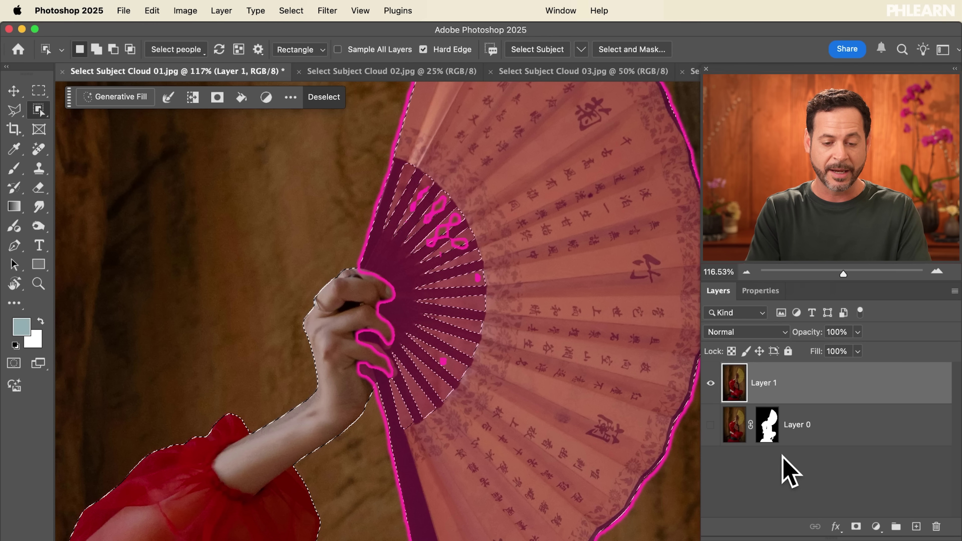
- Check the selection around the fan ribs and hair, and apply it as a layer mask on Layer 1
key("v")
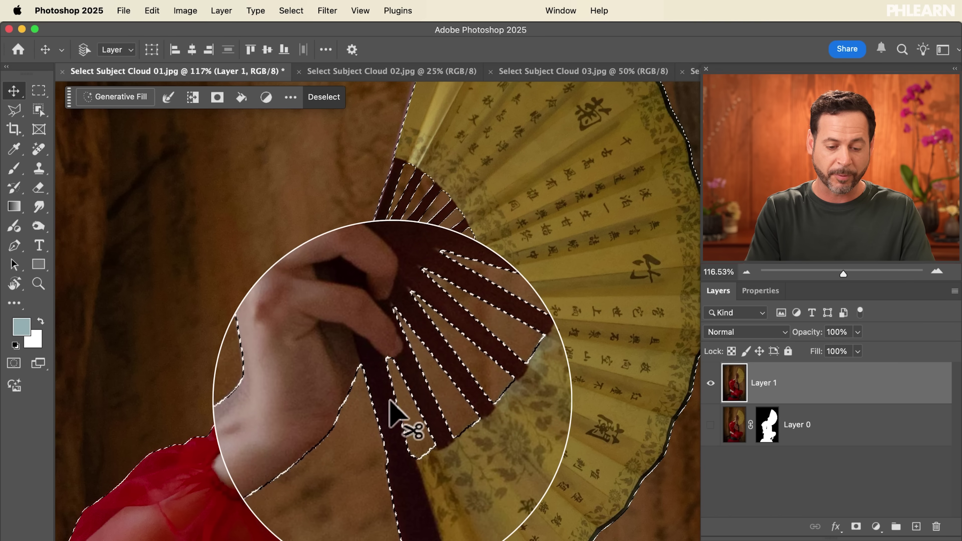
scroll(344, 461, "down", 6)
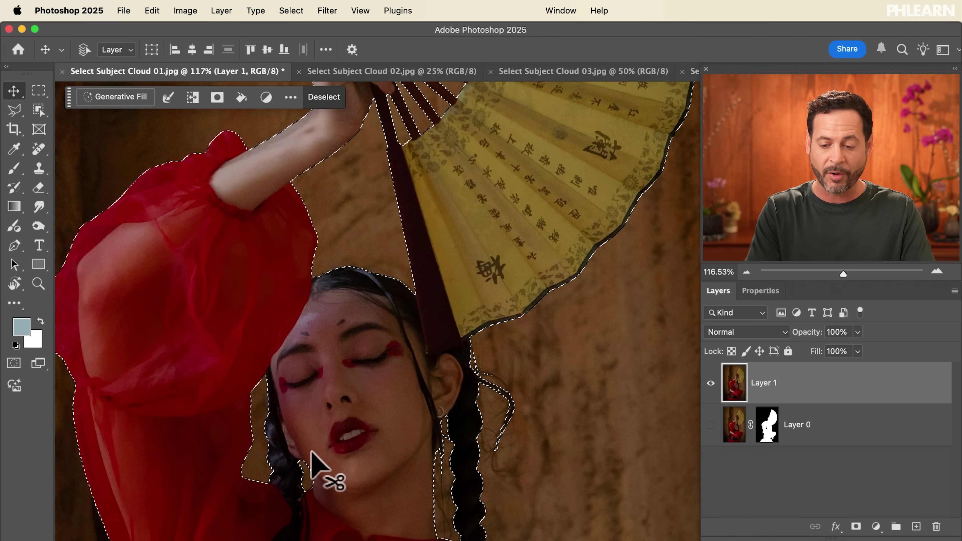
left_click(856, 527)
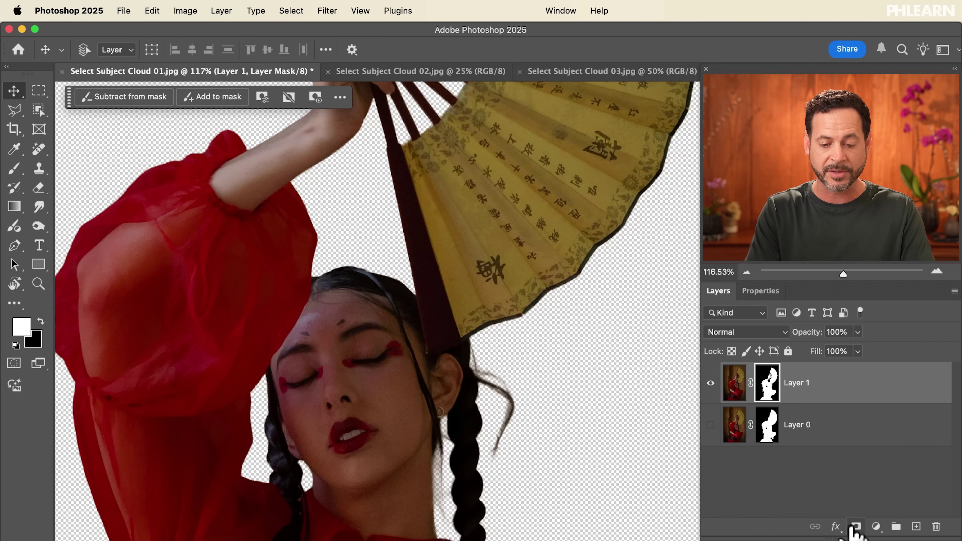
scroll(603, 307, "down", 3)
scroll(603, 307, "down", 10)
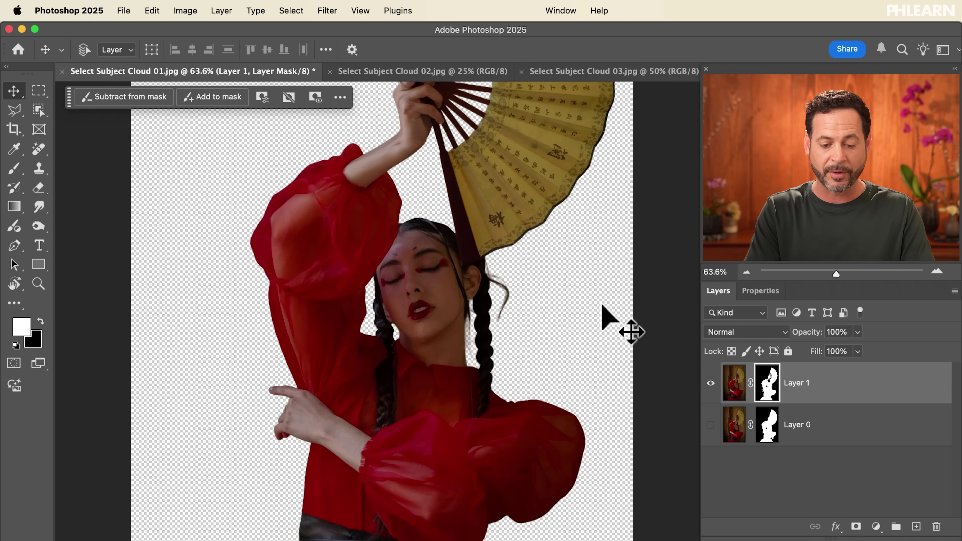
- Inspect the fan ribs and outer edge on Layer 1, and compare them with Layer 0's mask around the fan, arm and face
scroll(602, 306, "up", 10)
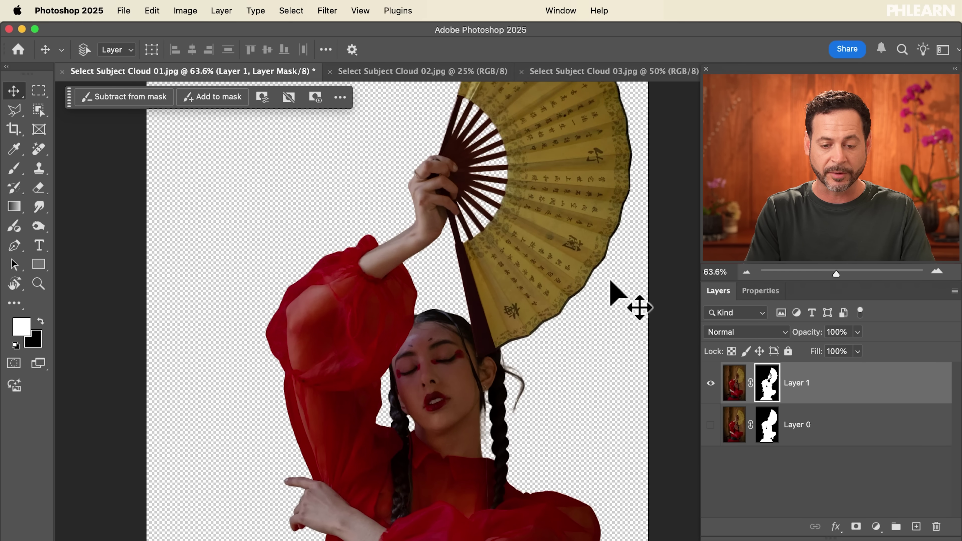
scroll(622, 265, "up", 5)
scroll(623, 258, "up", 3)
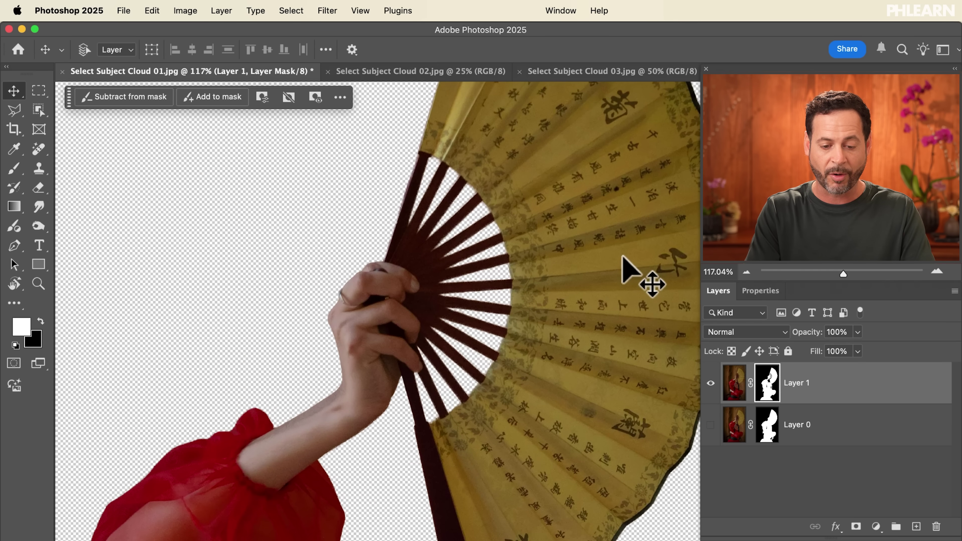
scroll(624, 258, "down", 3)
left_click(711, 424)
scroll(458, 375, "up", 2)
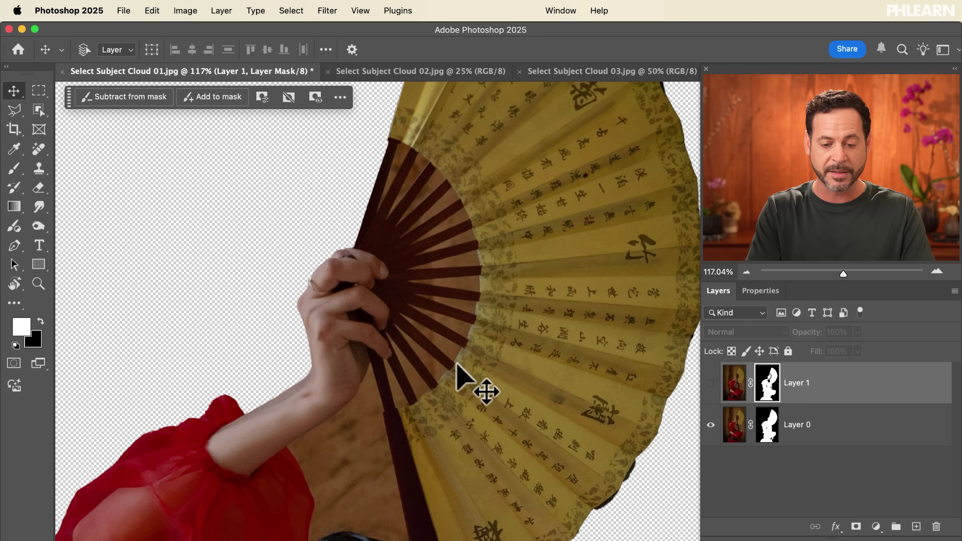
scroll(365, 404, "down", 6)
scroll(368, 508, "down", 5)
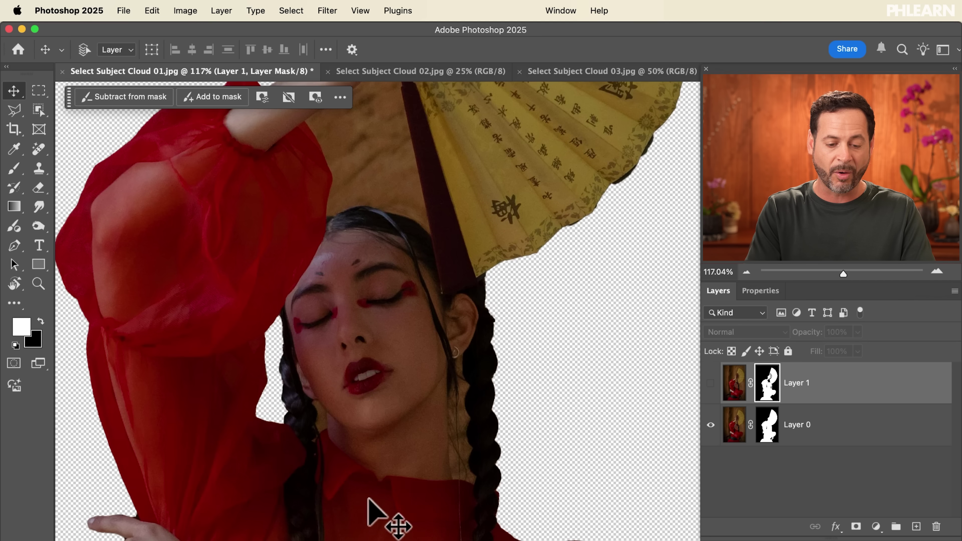
scroll(450, 441, "up", 4)
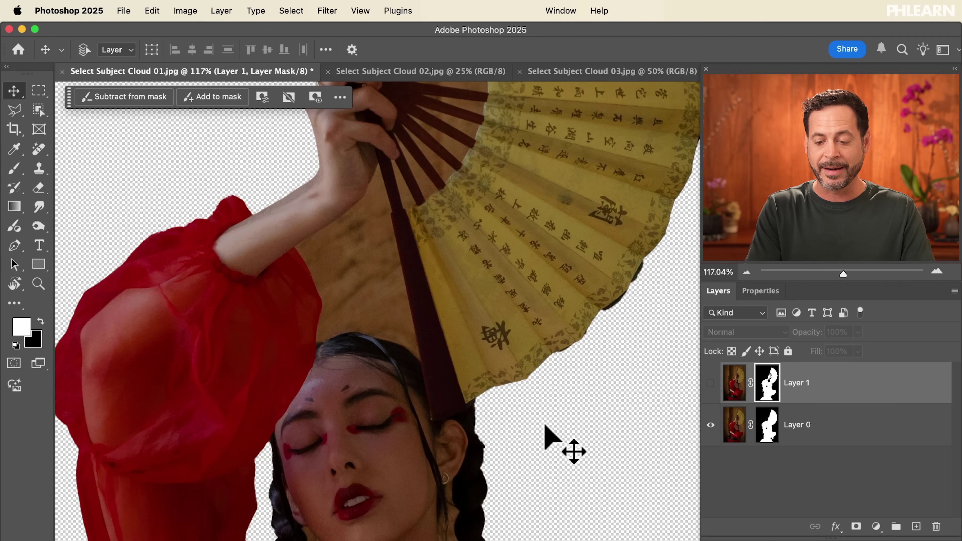
- Show Layer 1 with Layer 0 hidden and examine its cutout around the fan, sleeve and braids
left_click(710, 425)
left_click(710, 383)
scroll(461, 334, "up", 8)
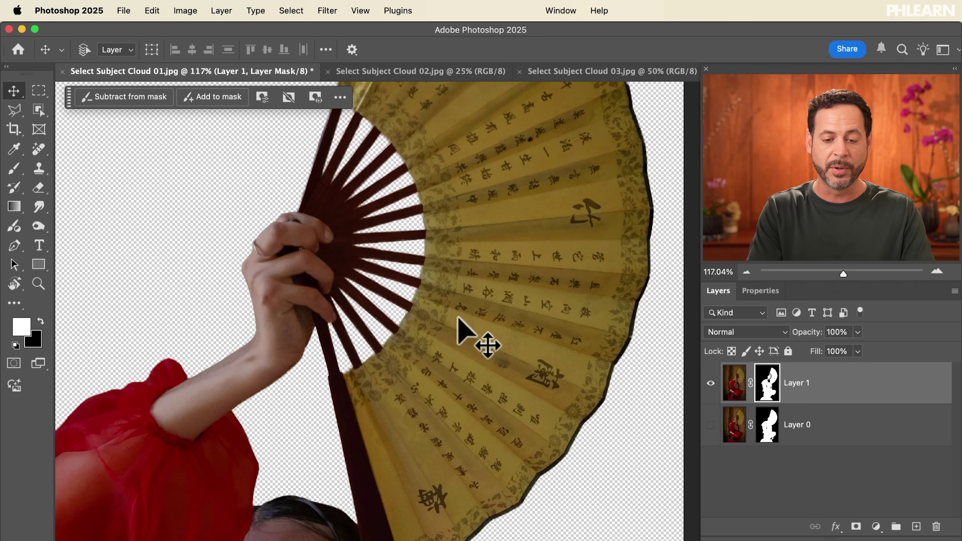
scroll(462, 333, "up", 4)
scroll(462, 334, "down", 14)
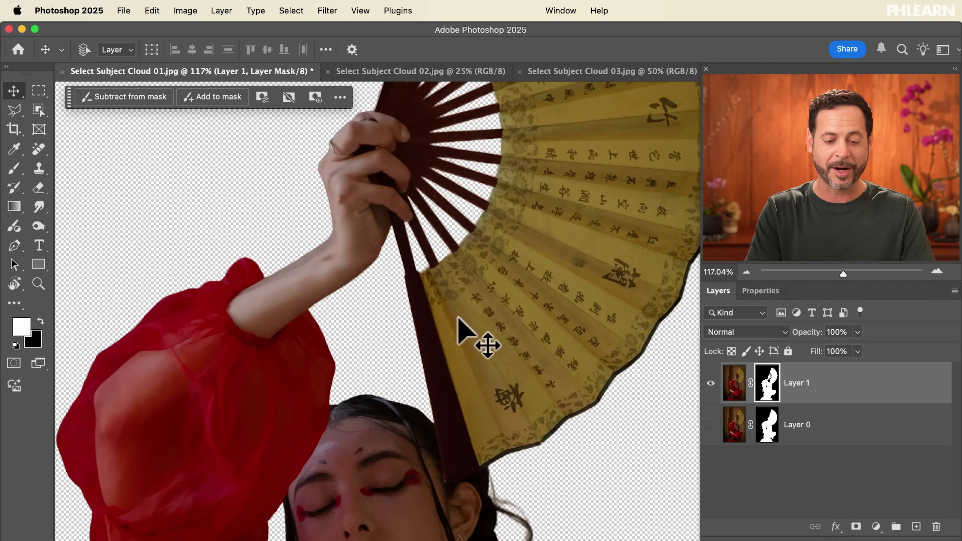
scroll(458, 318, "down", 10)
scroll(458, 319, "up", 8)
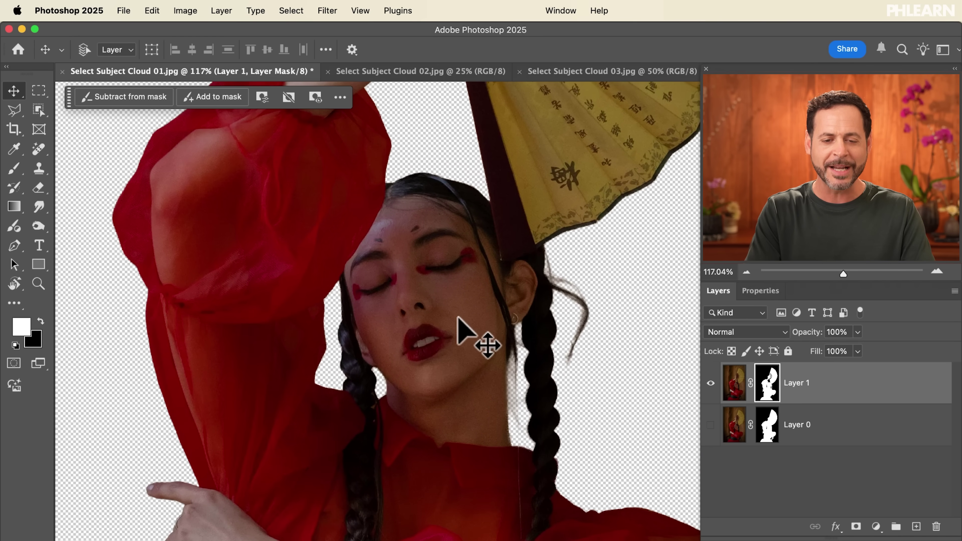
- Switch to Select Subject Cloud 02.jpg, frame the woman's curly hair, and duplicate the Background layer
left_click(400, 72)
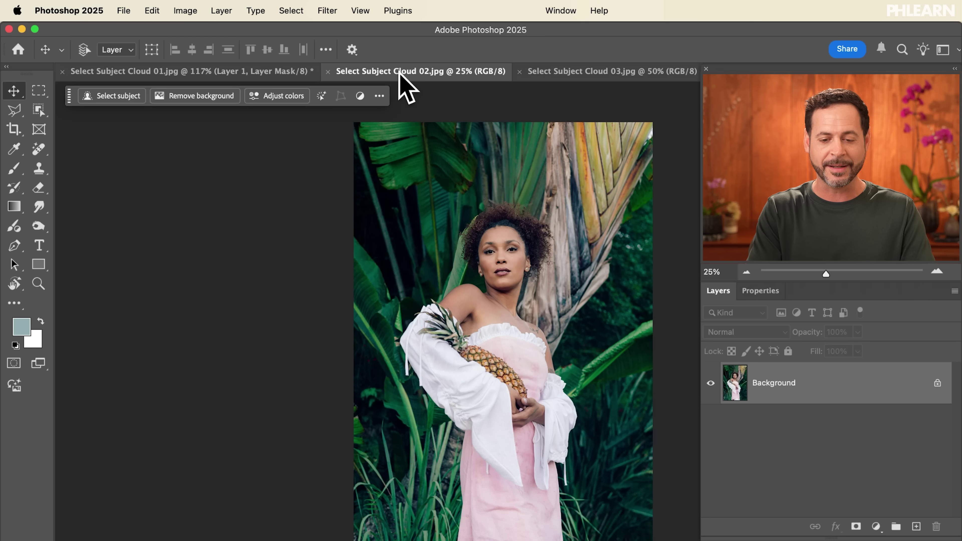
scroll(549, 322, "up", 6)
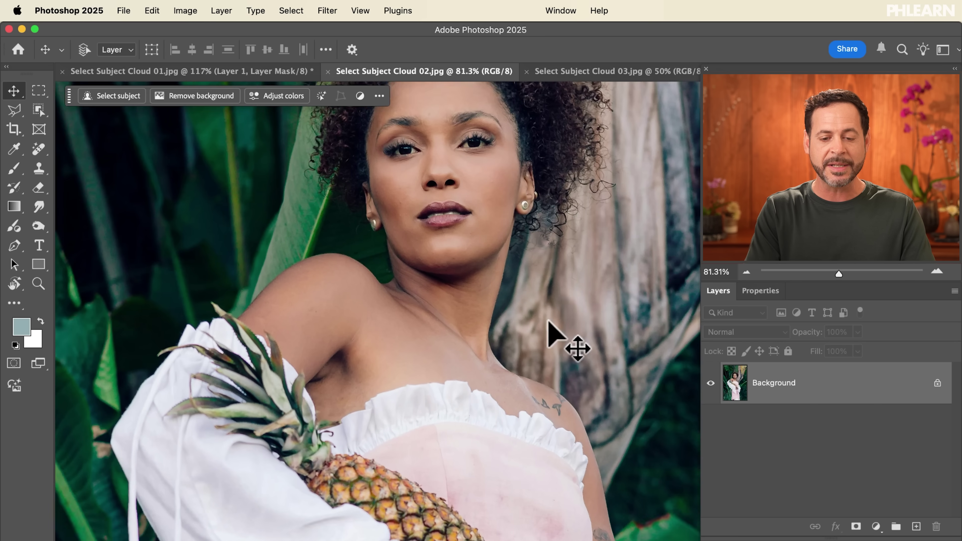
scroll(548, 322, "up", 3)
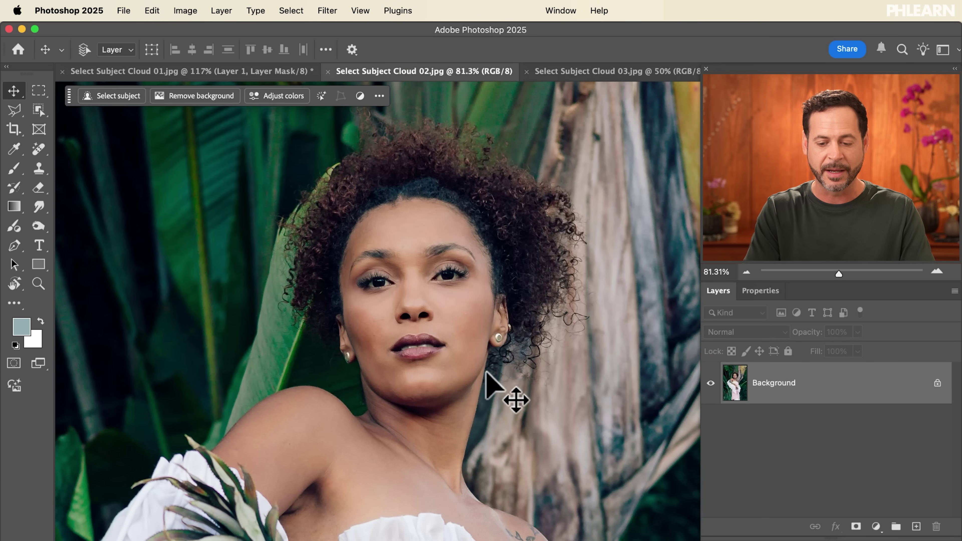
scroll(488, 376, "down", 2)
key("super+j")
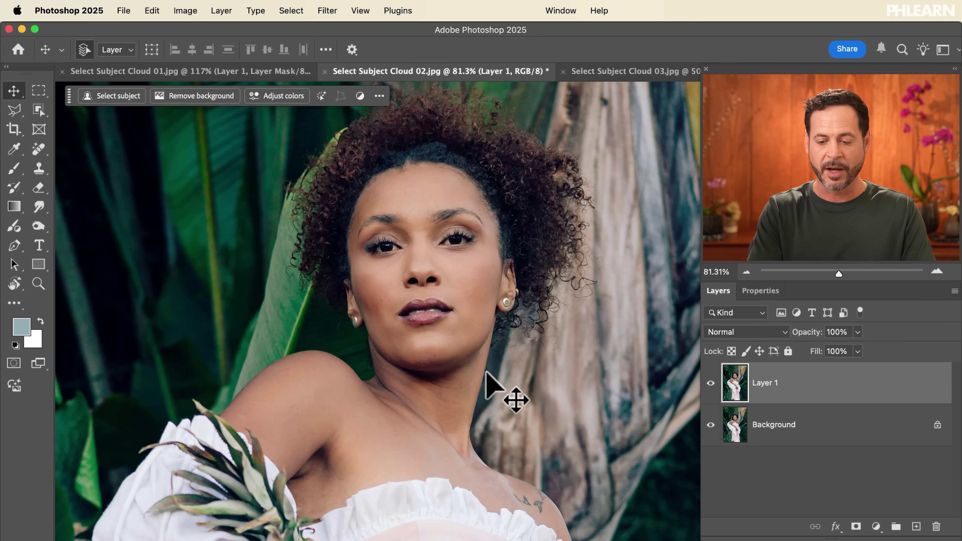
- Mask the woman on the Background layer using Select Subject with Device processing, and hide Layer 1 above it
left_click(755, 425)
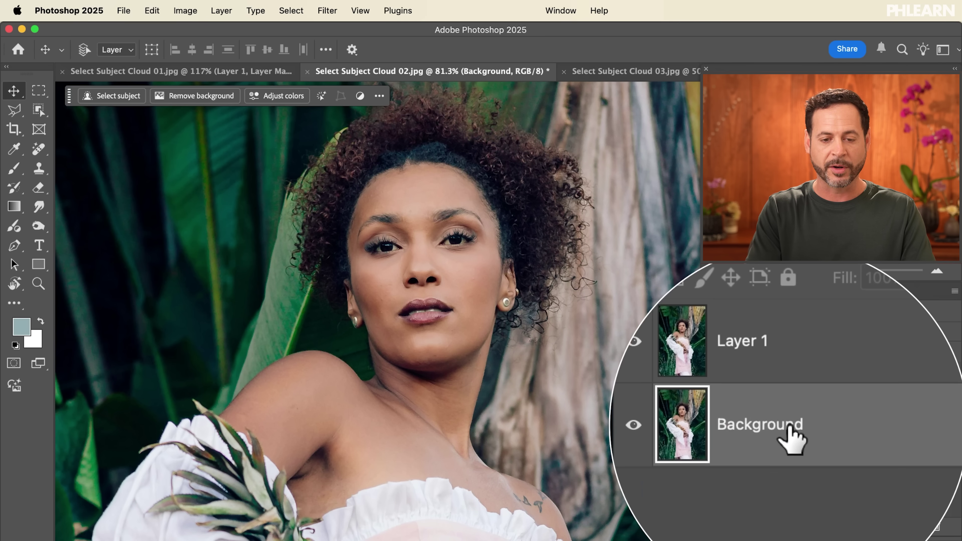
left_click(38, 110)
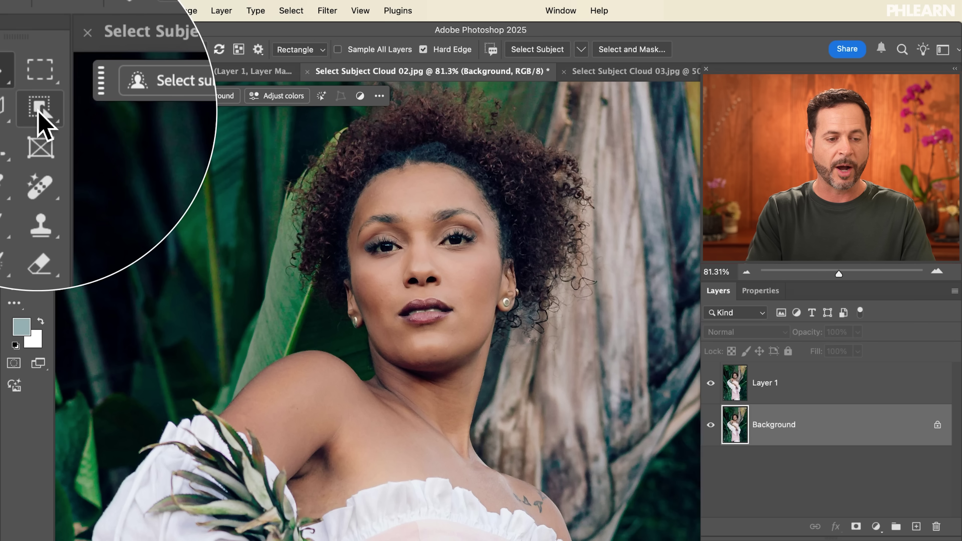
left_click(581, 50)
left_click(592, 60)
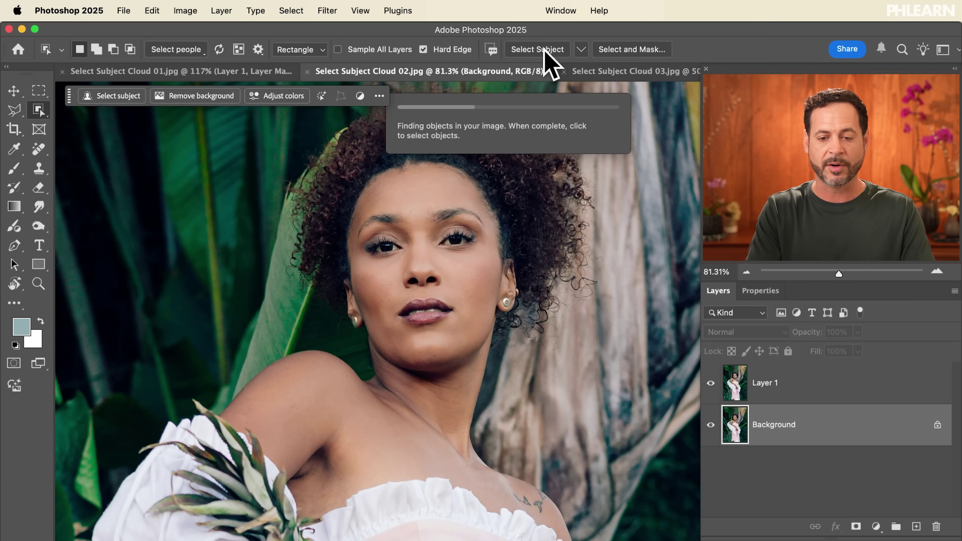
left_click(545, 50)
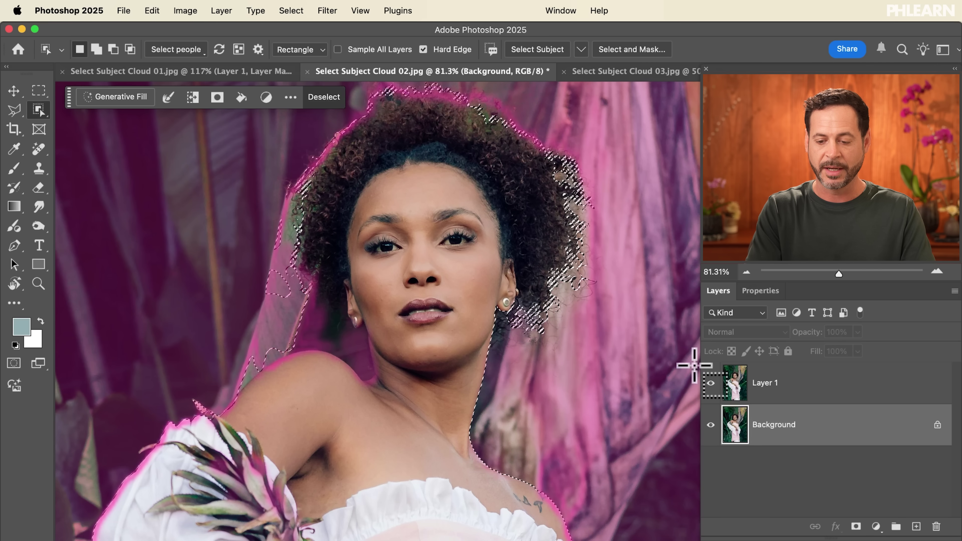
left_click(854, 526)
left_click(710, 383)
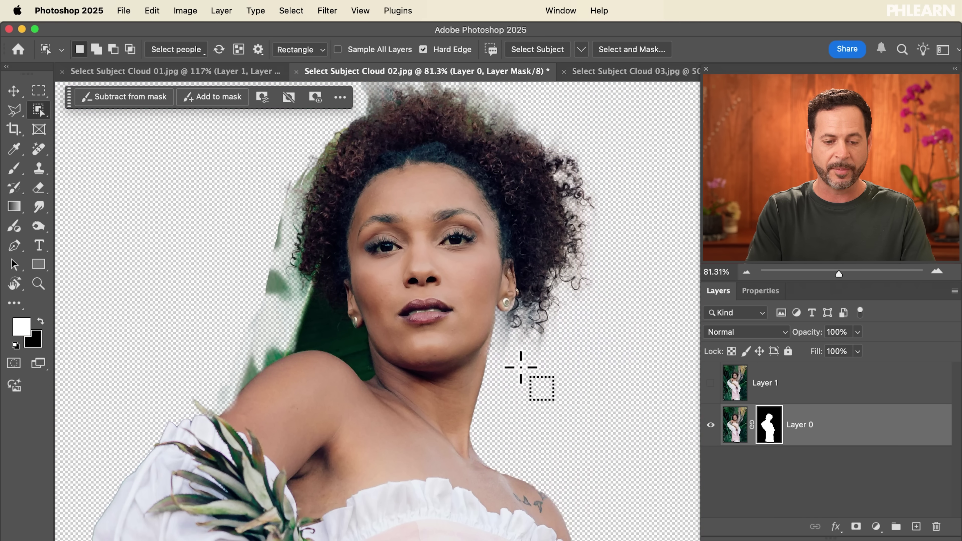
- Examine the Device mask on Layer 0 around the hair, shoulder, white sleeves and pink dress
key("backslash")
key("v")
key("backslash")
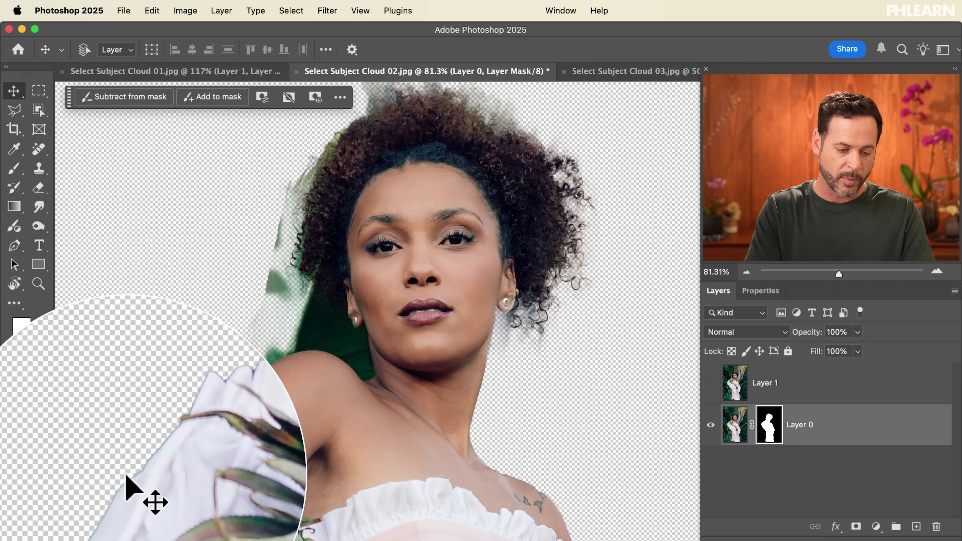
scroll(150, 461, "down", 15)
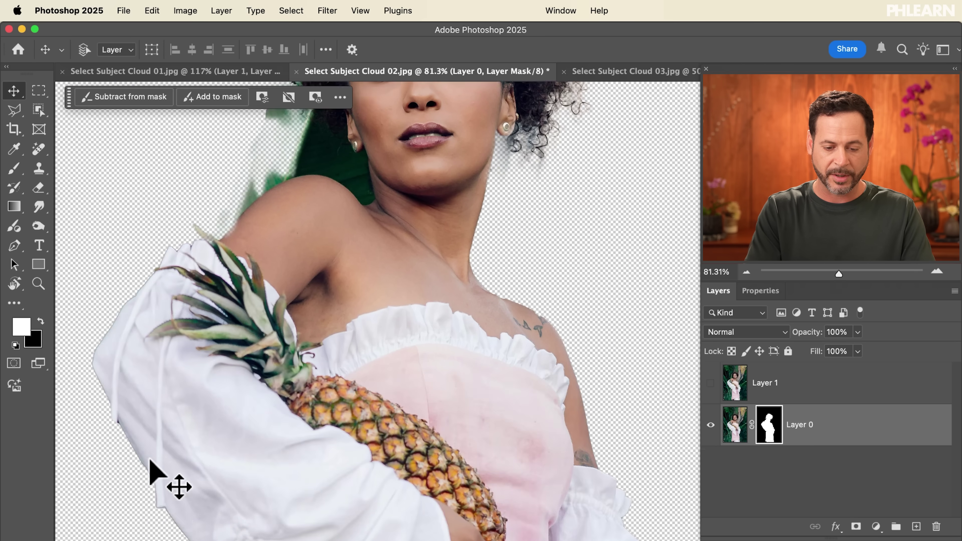
scroll(150, 461, "up", 15)
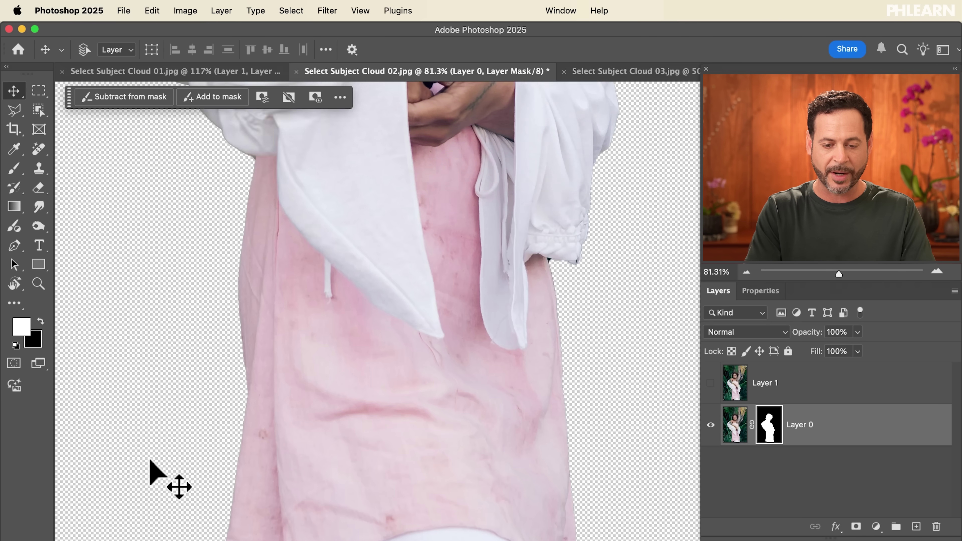
scroll(151, 460, "down", 1)
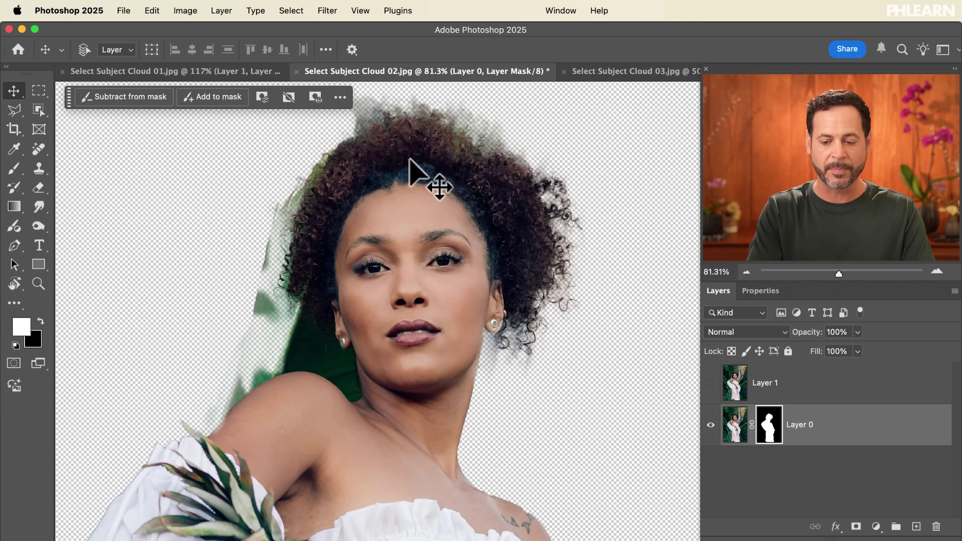
- Show Layer 1 with Layer 0 hidden, and mask its subject using Select Subject with Cloud processing
left_click(705, 425)
left_click(710, 383)
left_click(796, 384)
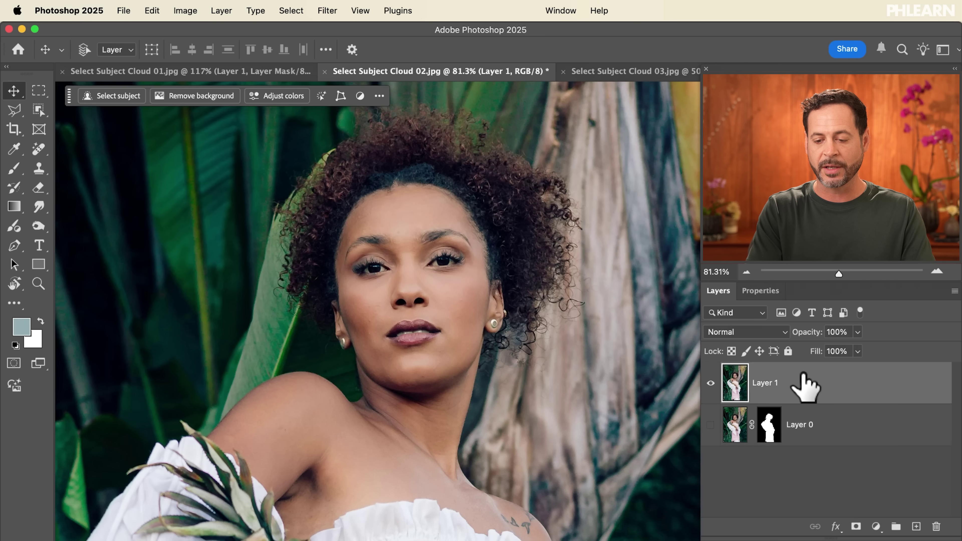
left_click(38, 110)
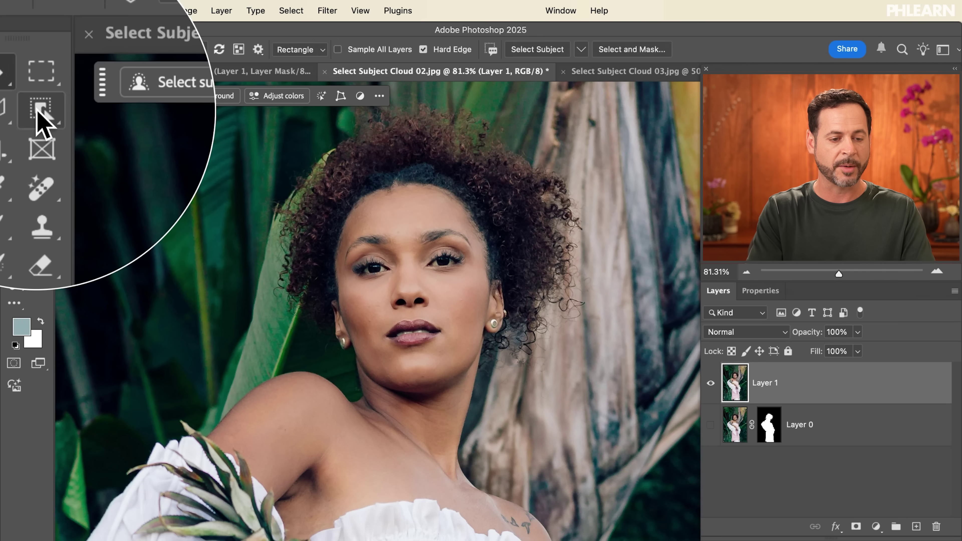
left_click(582, 50)
left_click(598, 65)
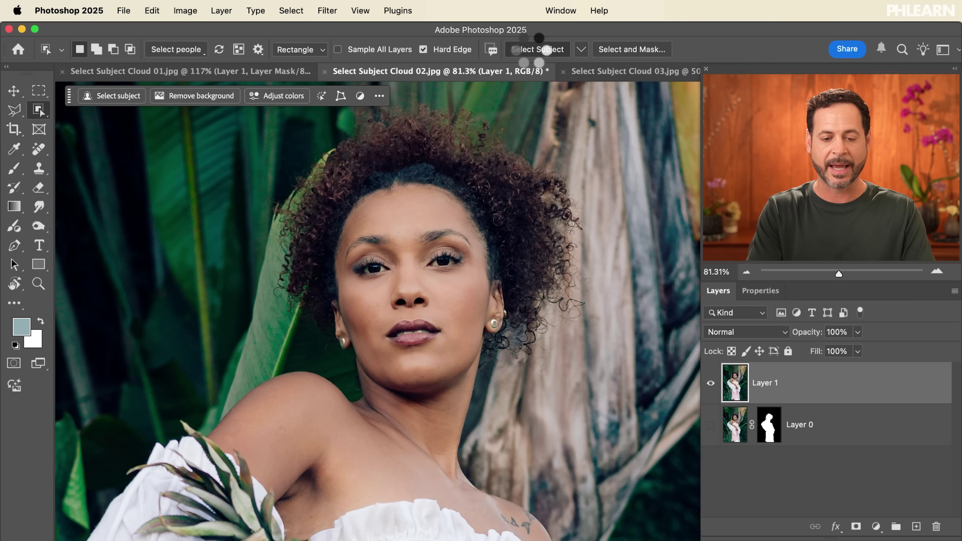
left_click(532, 49)
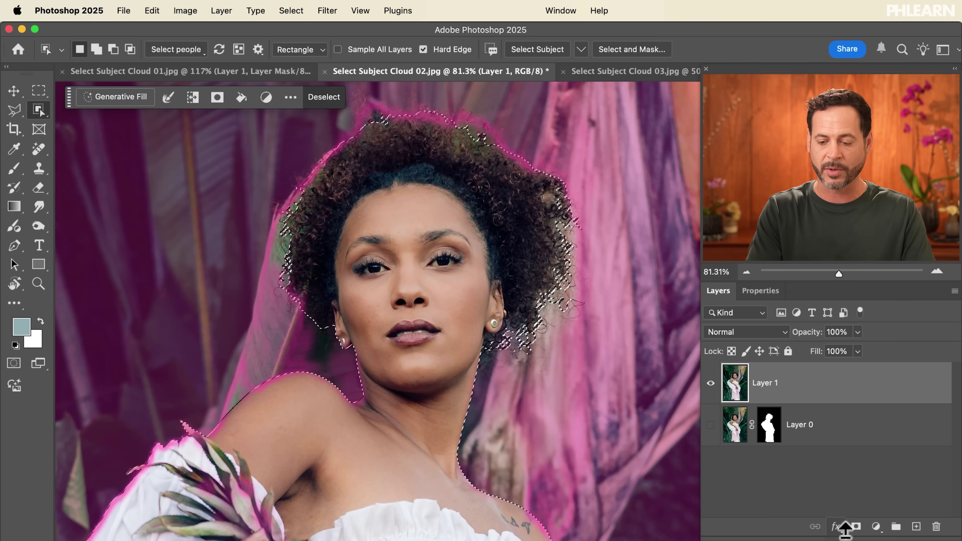
left_click(857, 528)
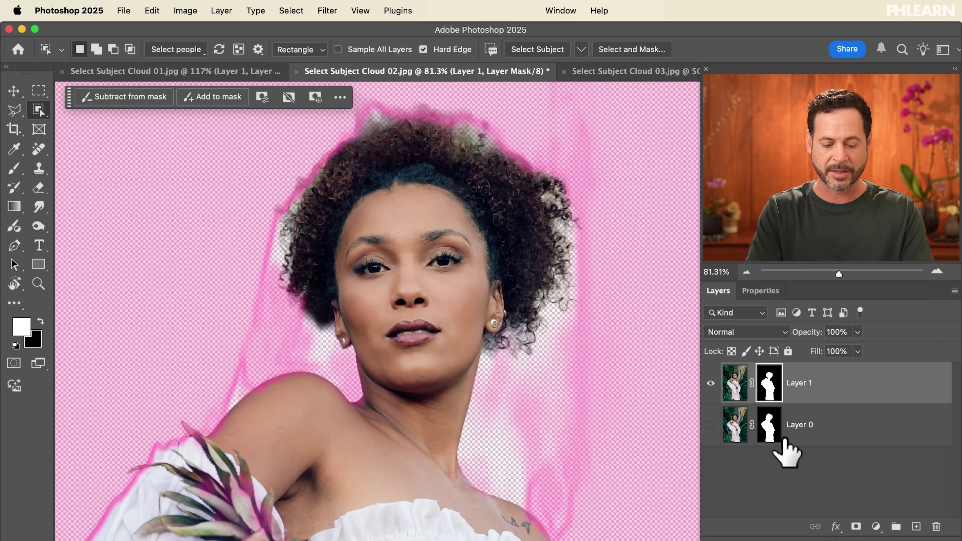
key("v")
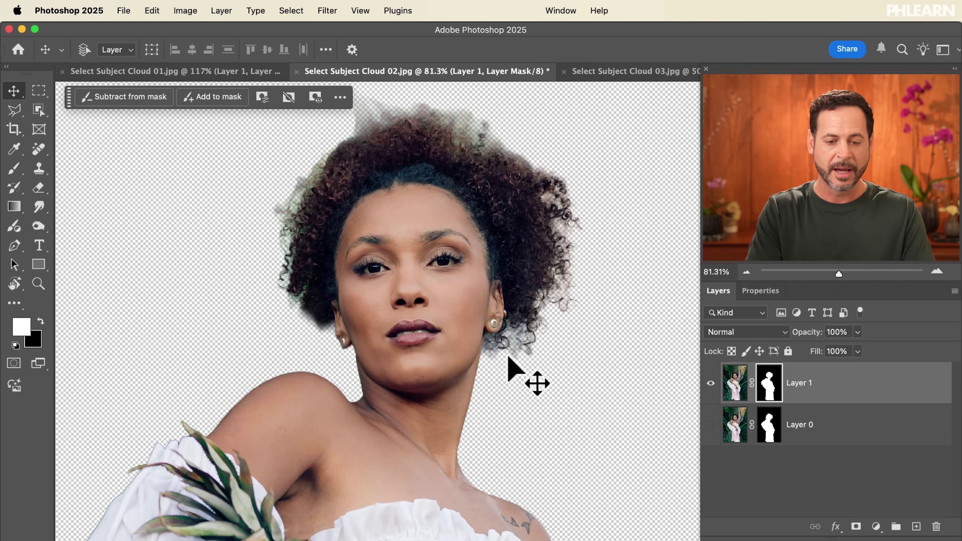
- Compare Layer 1's cutout with Layer 0's, checking the curly hair and the background gap above the shoulder
scroll(373, 161, "up", 3)
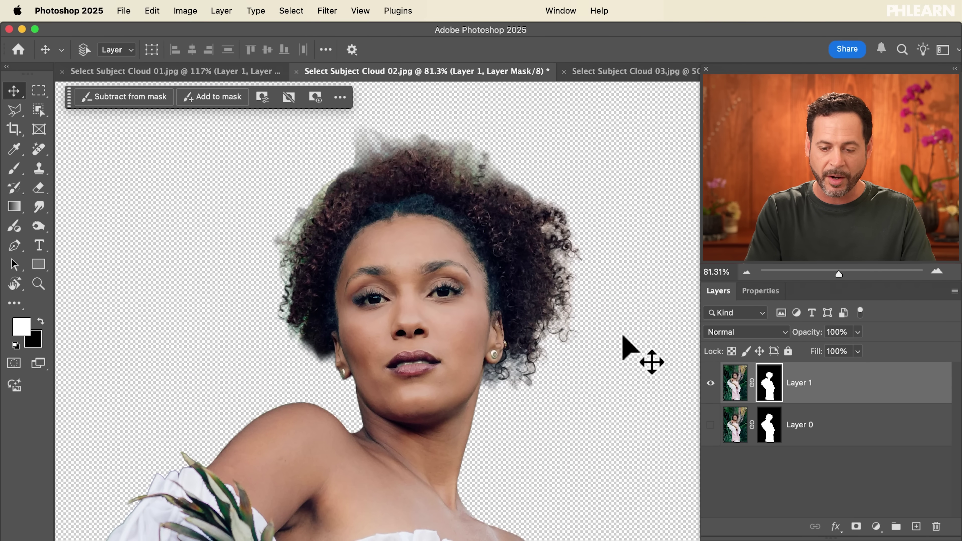
left_click(709, 383)
left_click(710, 424)
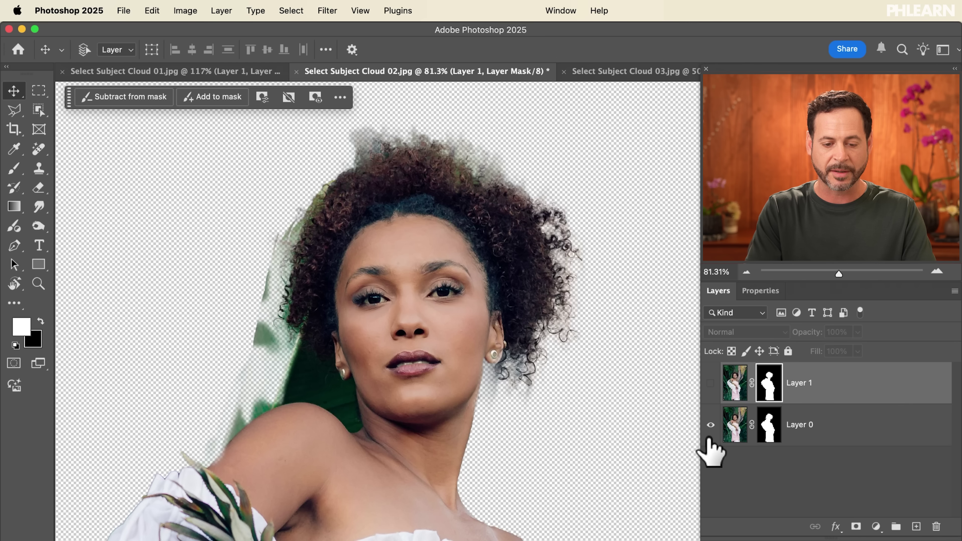
scroll(396, 377, "left", 3)
scroll(396, 377, "down", 2)
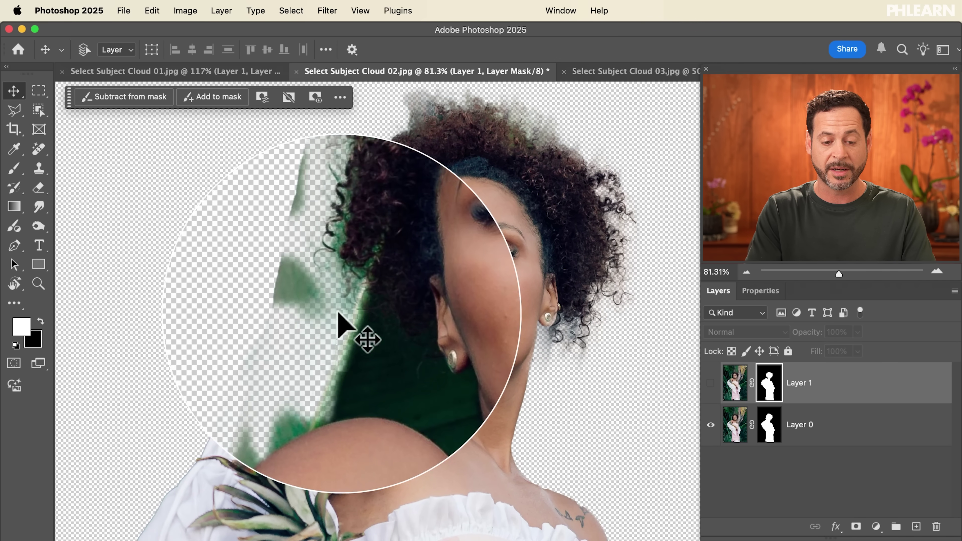
- Return to Layer 1 with Layer 0 hidden, and check its mask along the hair, pineapple leaves and sleeve ties
left_click(710, 425)
left_click(711, 383)
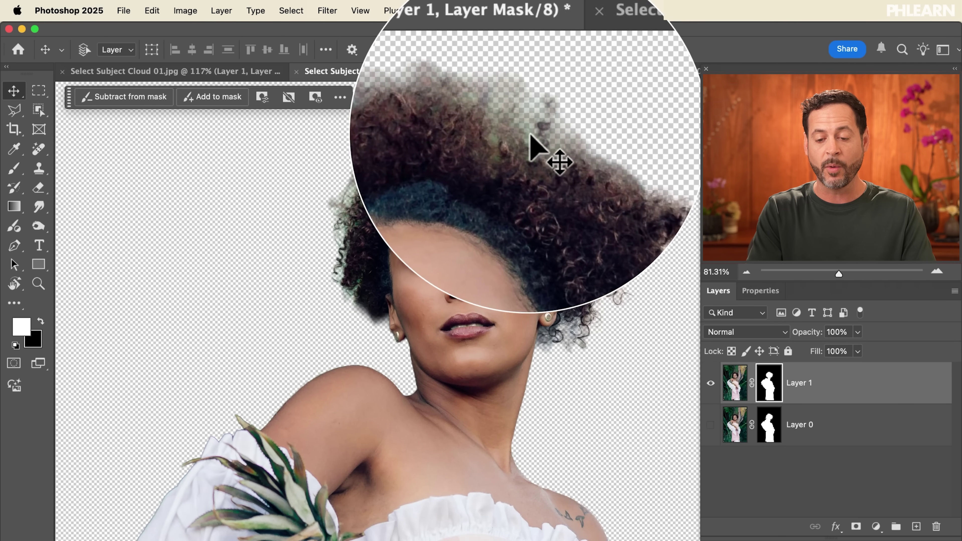
scroll(568, 311, "down", 6)
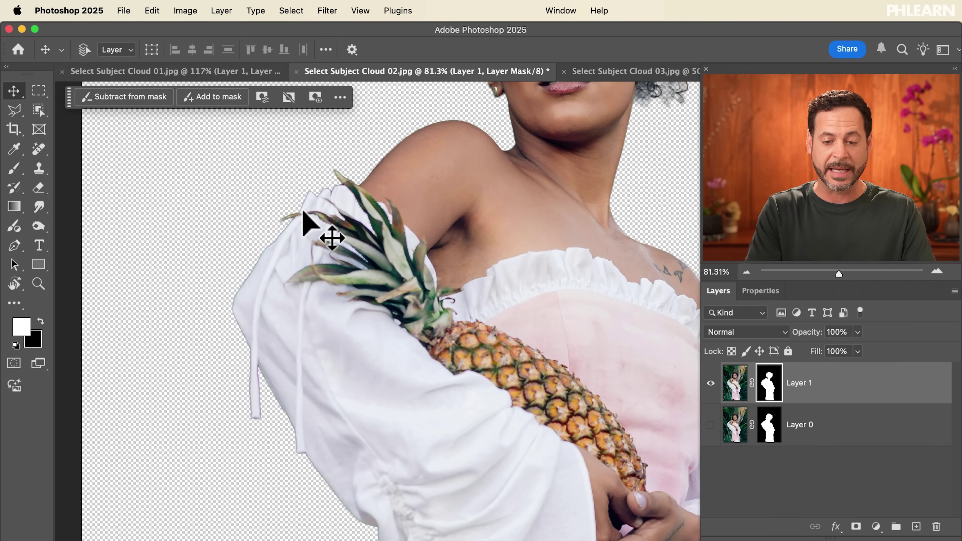
scroll(303, 220, "up", 6)
scroll(303, 220, "up", 1)
scroll(303, 220, "left", 1)
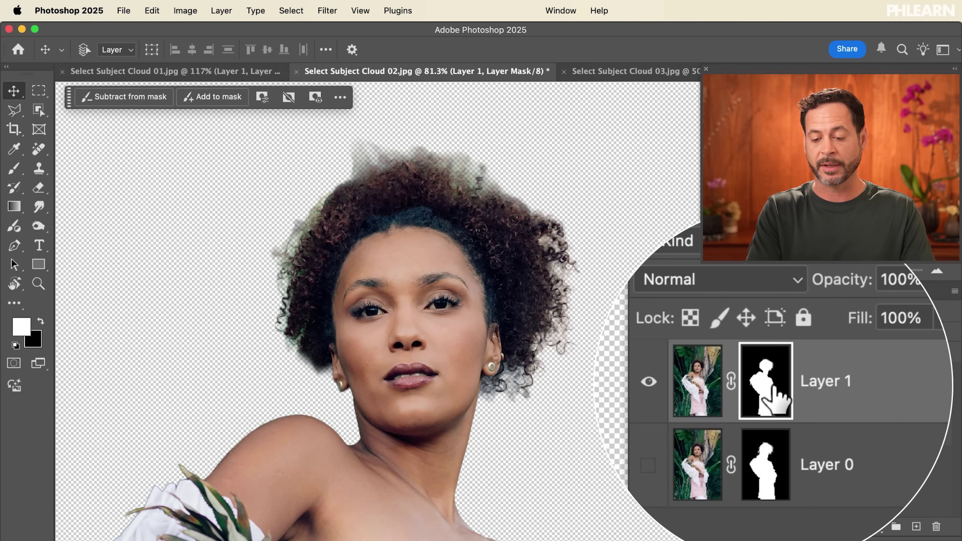
- Open Layer 1's mask in Select and Mask and refine the curly hair's outer edge with the size 45 Refine Edge Brush
double_click(775, 397)
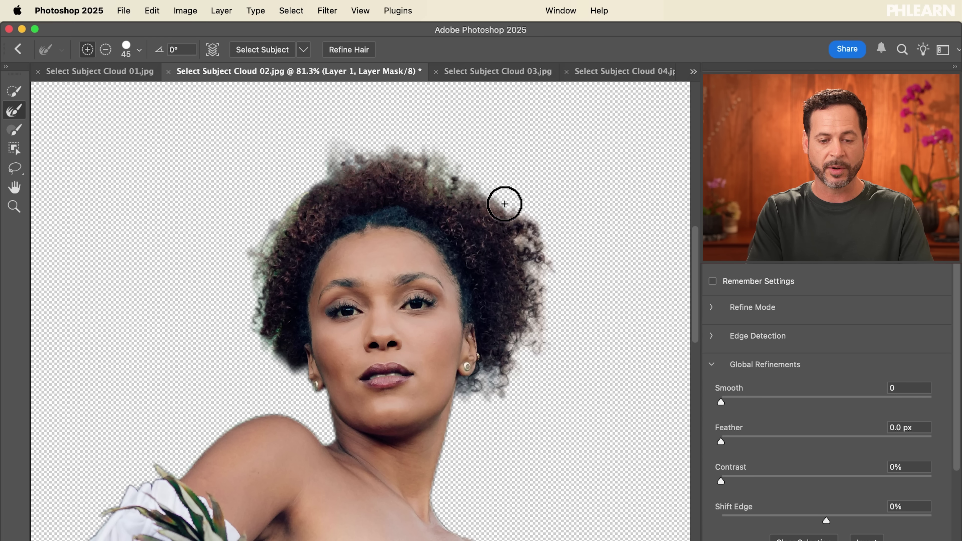
left_click_drag(324, 162, 296, 181)
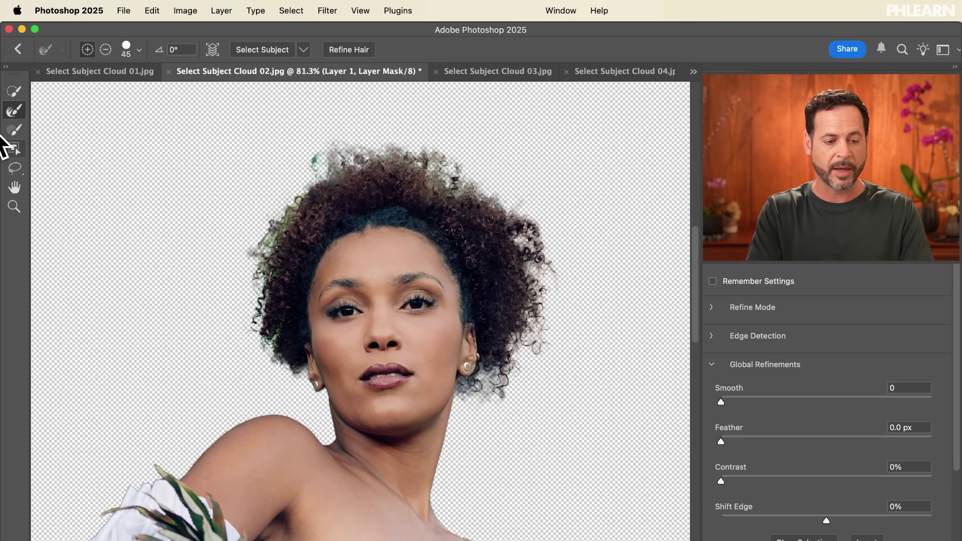
- Refine the remaining green fringe at the curly hair's upper-left edge with the Refine Edge Brush and apply the refined mask
left_click_drag(307, 180, 314, 171)
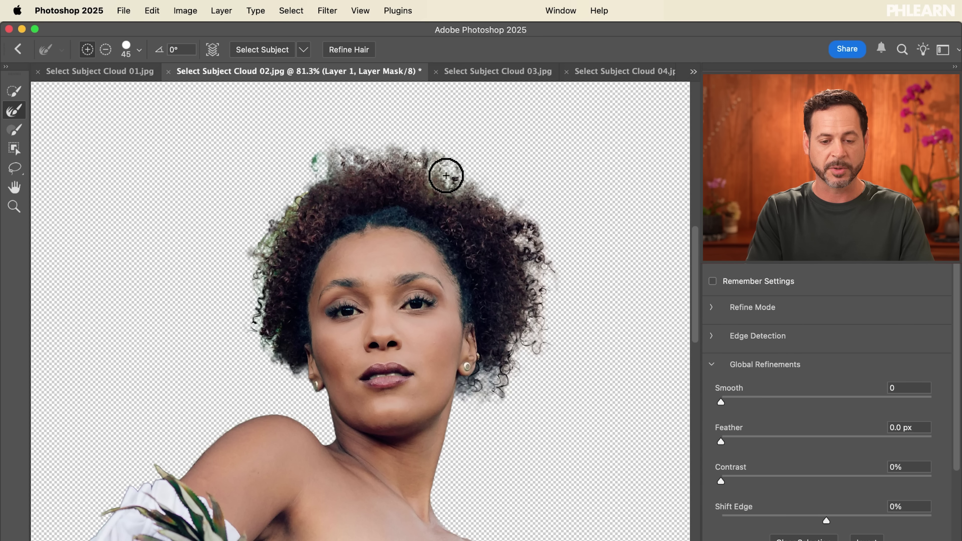
left_click_drag(321, 157, 293, 184)
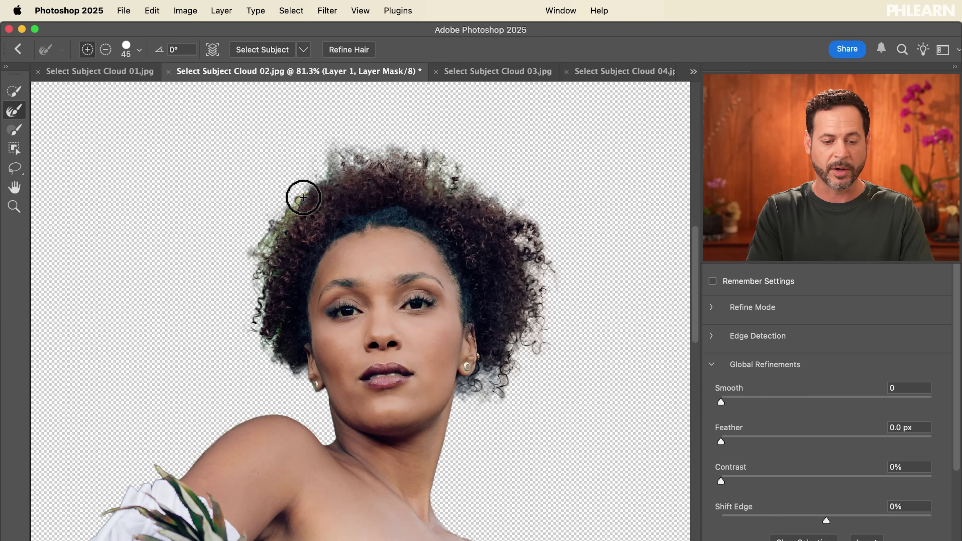
key("Return")
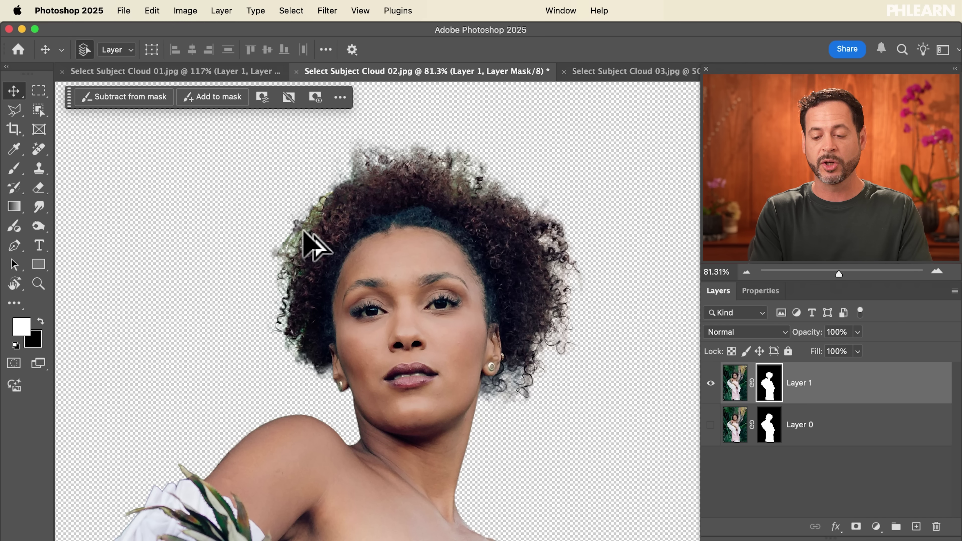
- Add an empty layer clipped to Layer 1 and set its blend mode to Hue
key("super+shift+alt+n")
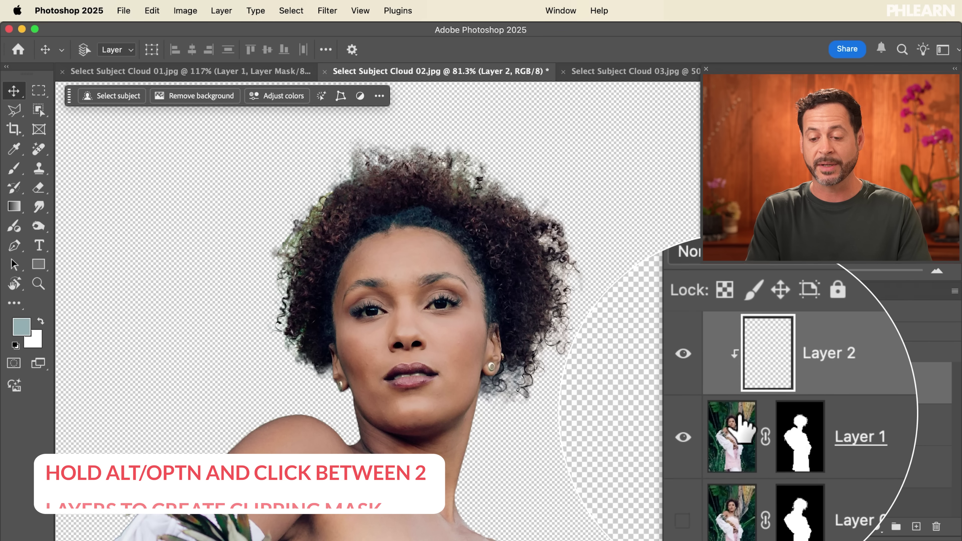
key("b")
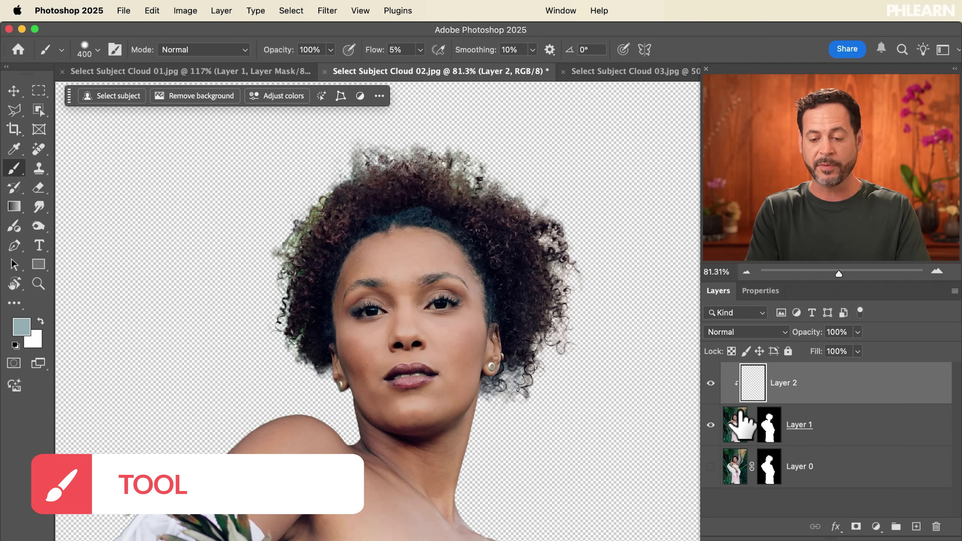
left_click(742, 333)
scroll(746, 400, "down", 3)
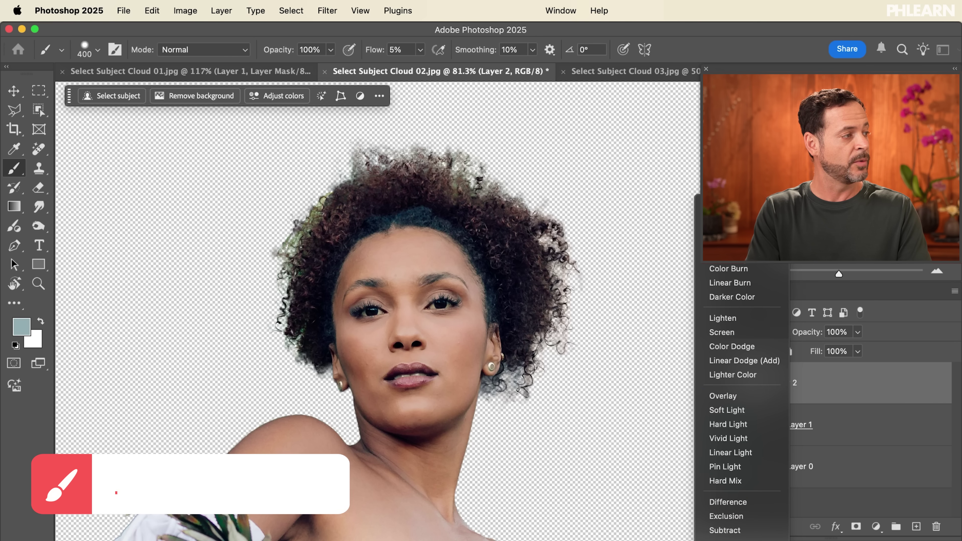
left_click(840, 438)
double_click(871, 373)
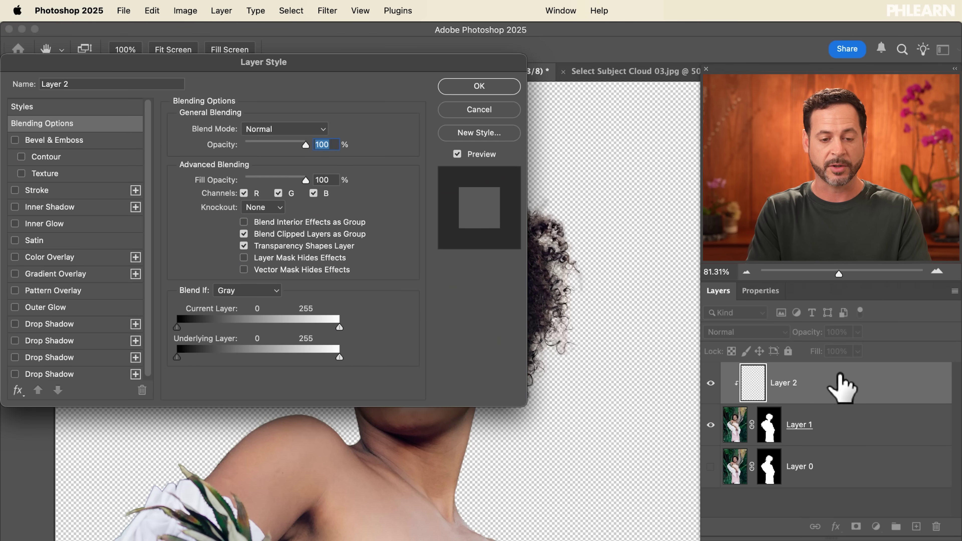
left_click(295, 129)
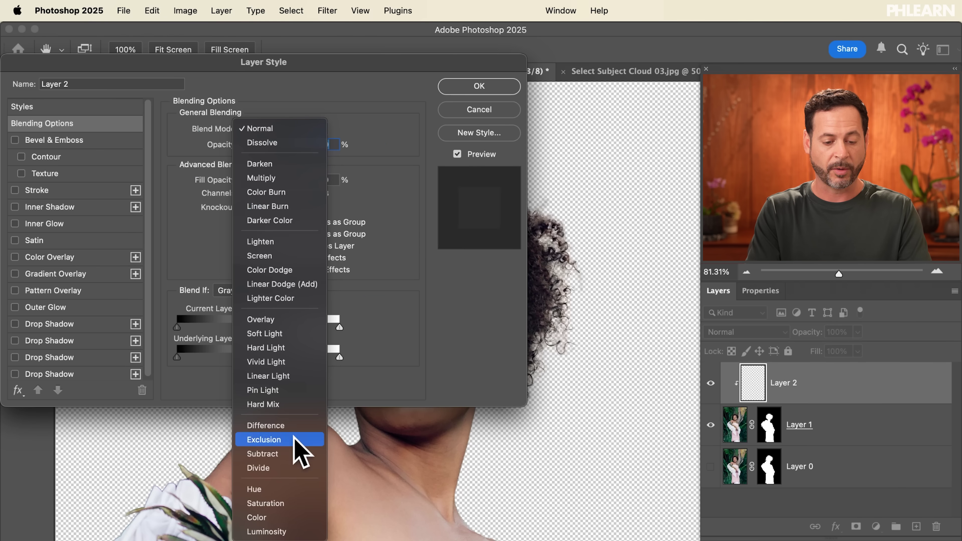
left_click(272, 492)
left_click(492, 91)
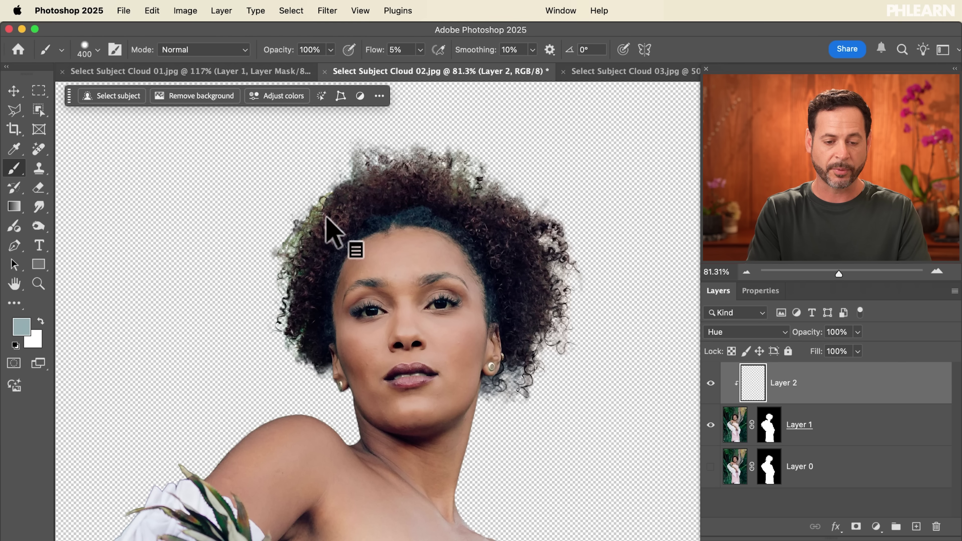
- Sample the dark brown hair color and paint over the green fringe along the curls on the clipped Hue layer
left_click(338, 223, "alt")
mouse_move(325, 244)
left_mouse_down()
mouse_move(326, 254)
mouse_move(233, 256)
mouse_move(239, 245)
left_mouse_up()
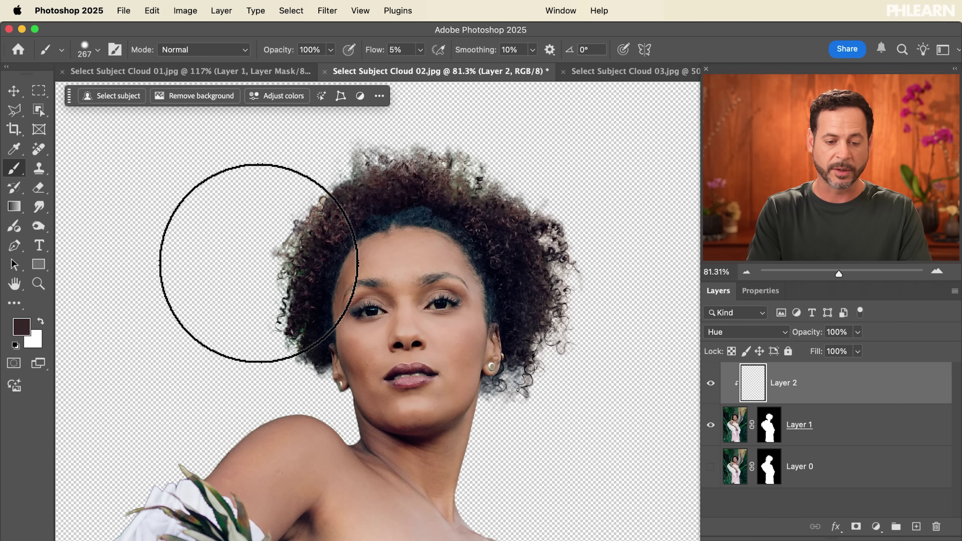
left_click_drag(250, 300, 230, 302)
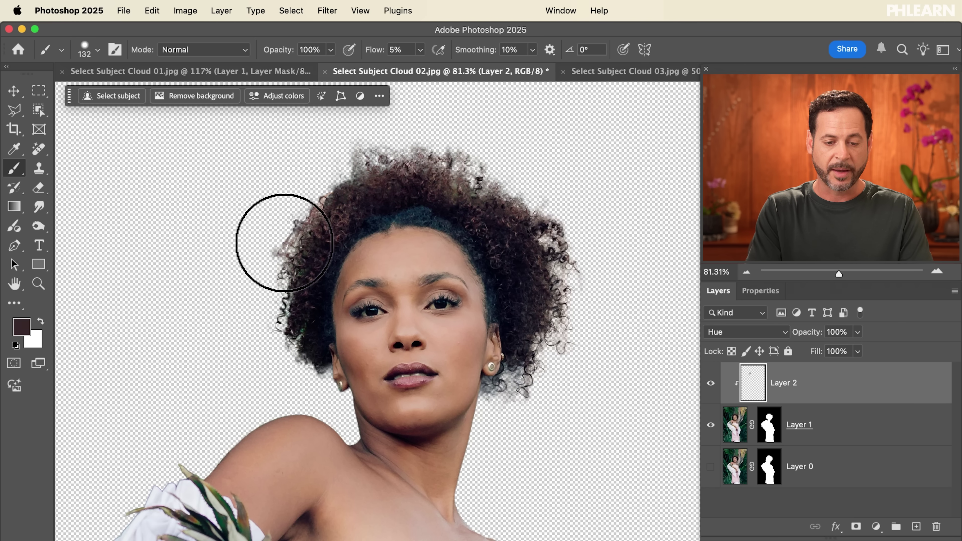
scroll(282, 248, "up", 5)
scroll(265, 242, "up", 3)
scroll(279, 250, "left", 1)
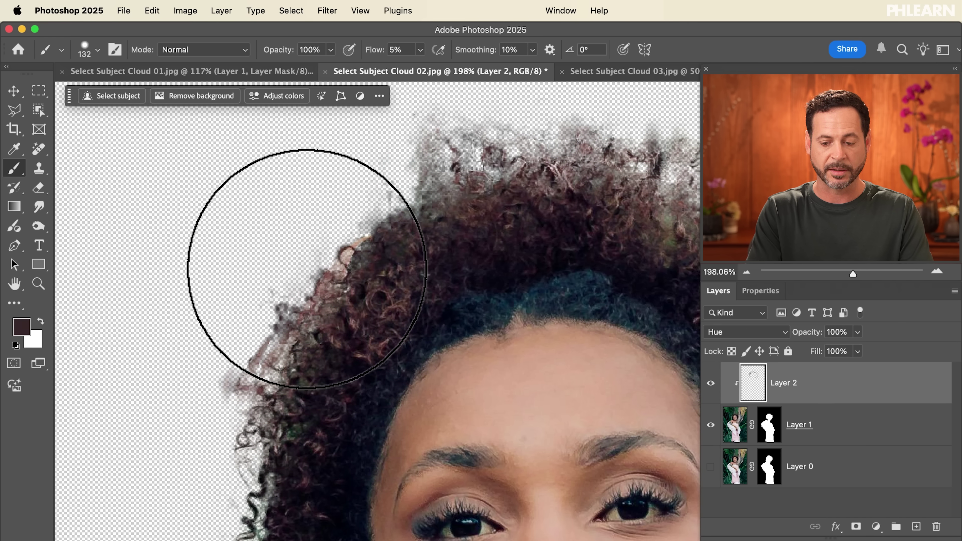
scroll(307, 270, "down", 2)
scroll(337, 275, "down", 2)
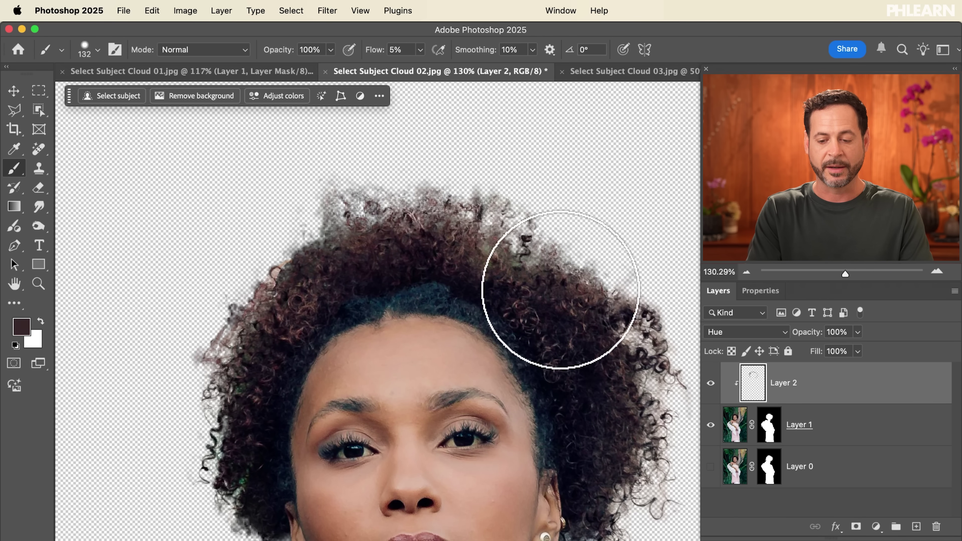
- Compare the recolored hair with Layer 1's mask disabled and re-enabled, and check the whole cutout
left_click(768, 420, "shift")
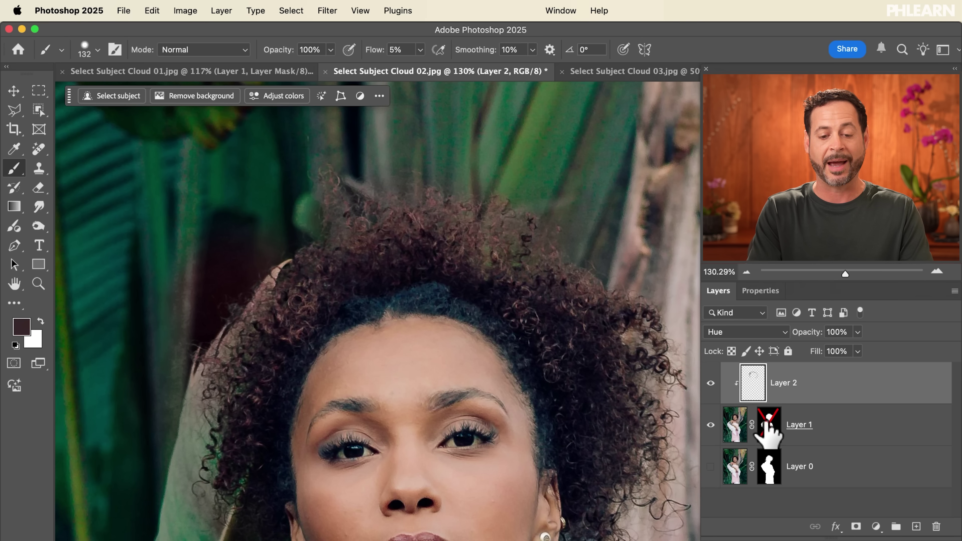
left_click(767, 422, "shift")
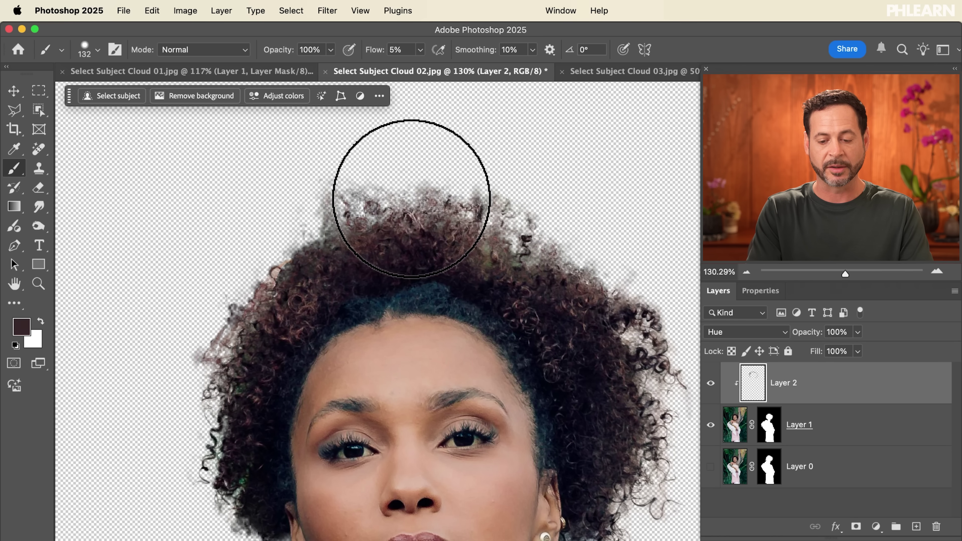
scroll(483, 211, "down", 4)
scroll(485, 230, "up", 1)
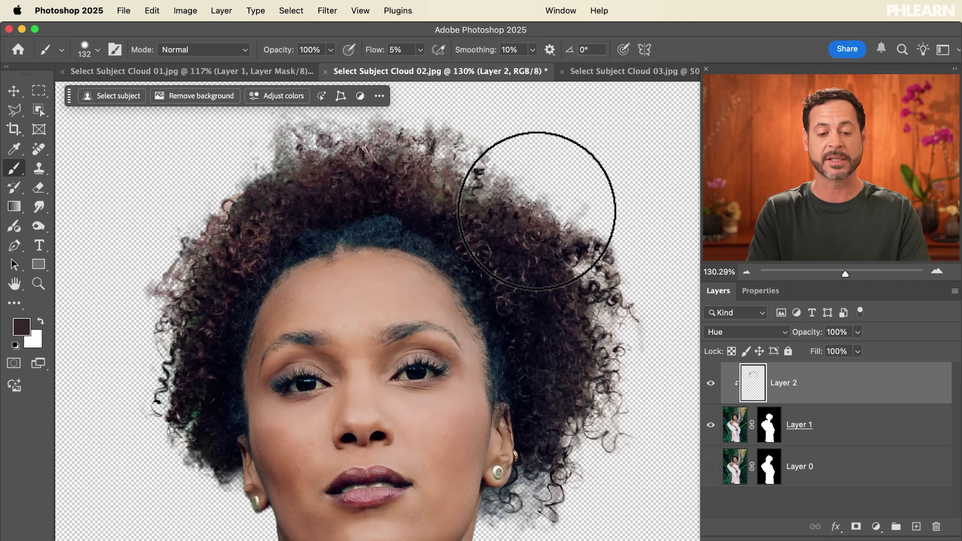
scroll(537, 210, "down", 5)
scroll(537, 210, "down", 10)
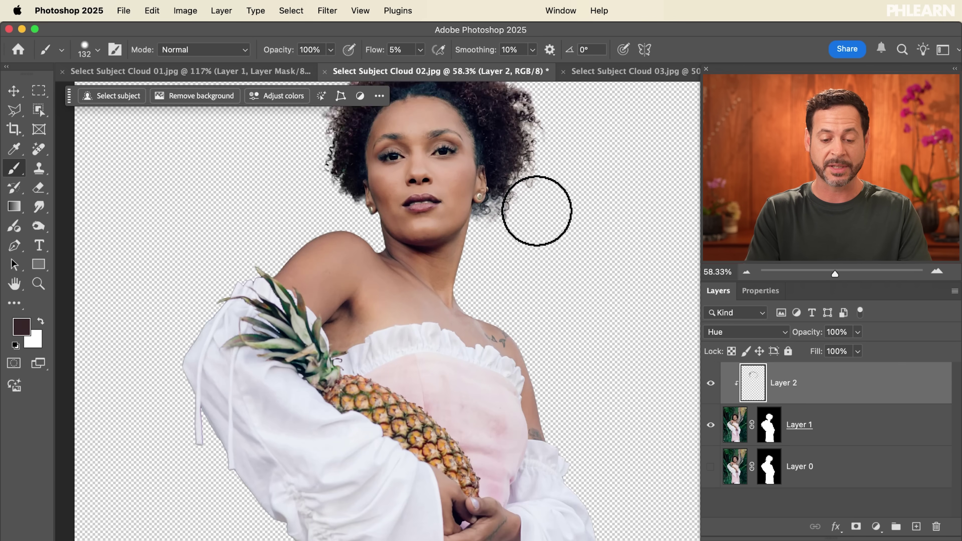
scroll(537, 210, "up", 5)
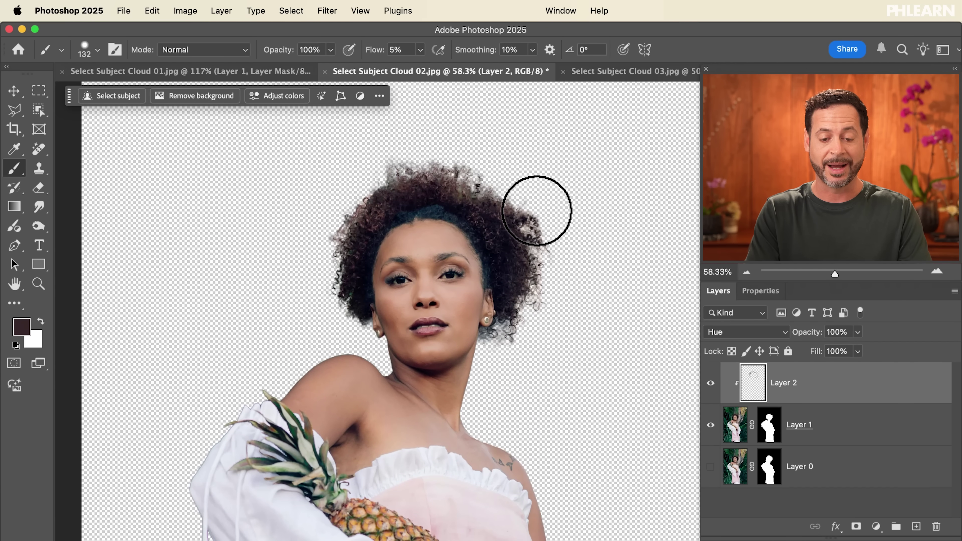
scroll(537, 210, "up", 2)
scroll(536, 210, "up", 3)
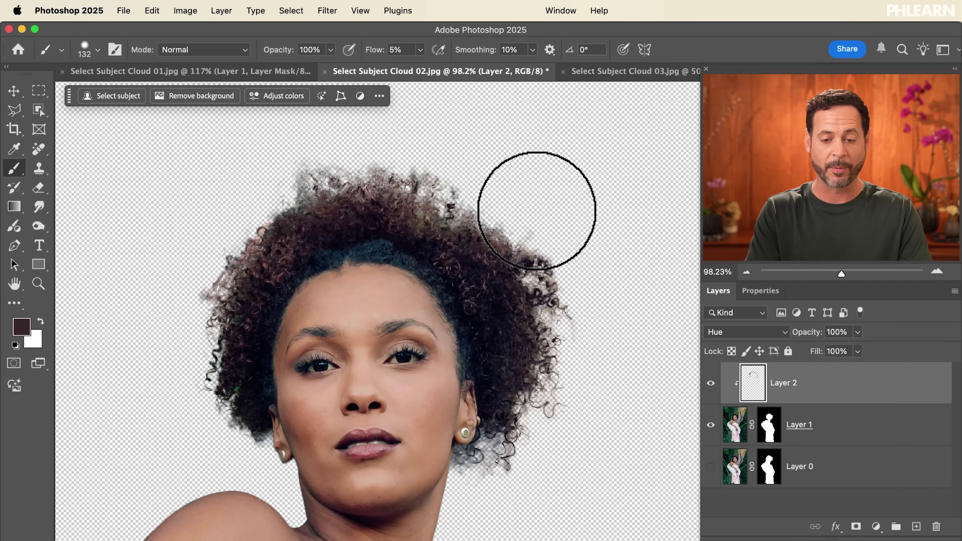
- Switch to Select Subject Cloud 03.jpg and examine the fine blonde curls against the pale background
left_click(615, 72)
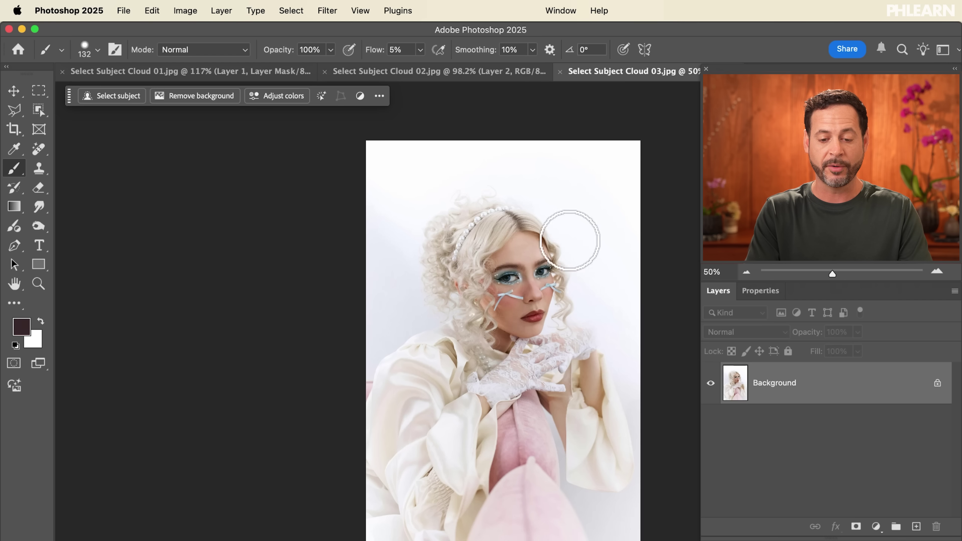
scroll(552, 339, "up", 8)
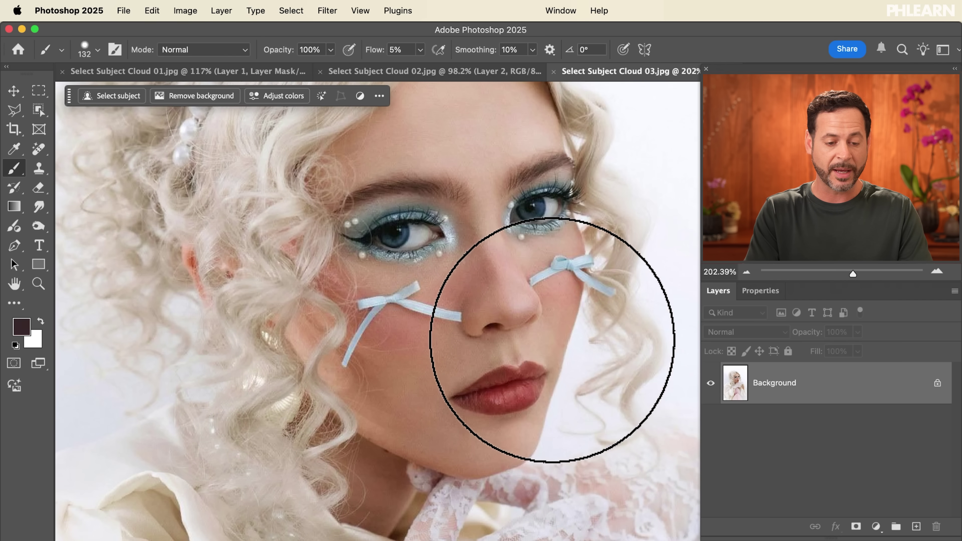
scroll(553, 343, "right", 2)
key("v")
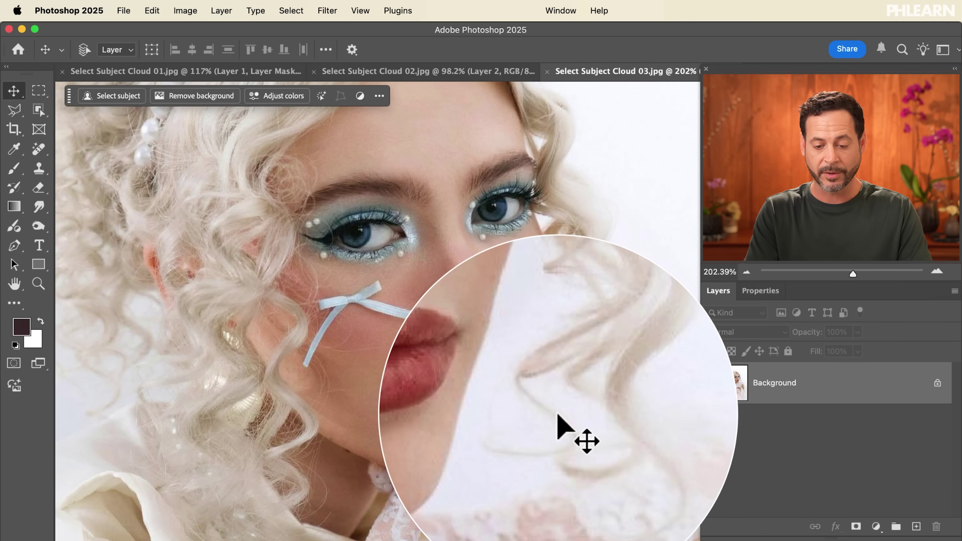
scroll(526, 371, "up", 10)
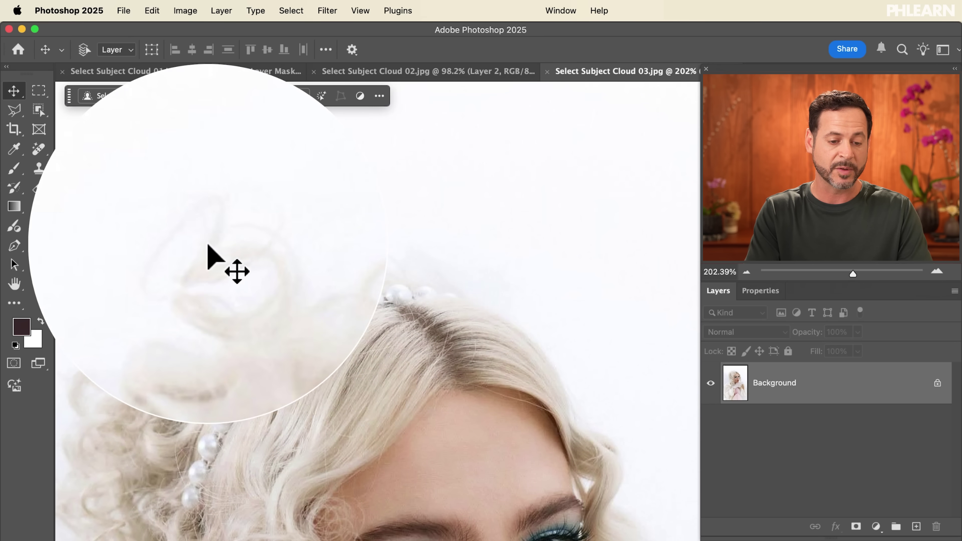
scroll(204, 263, "down", 4)
scroll(205, 263, "left", 4)
scroll(204, 262, "down", 10)
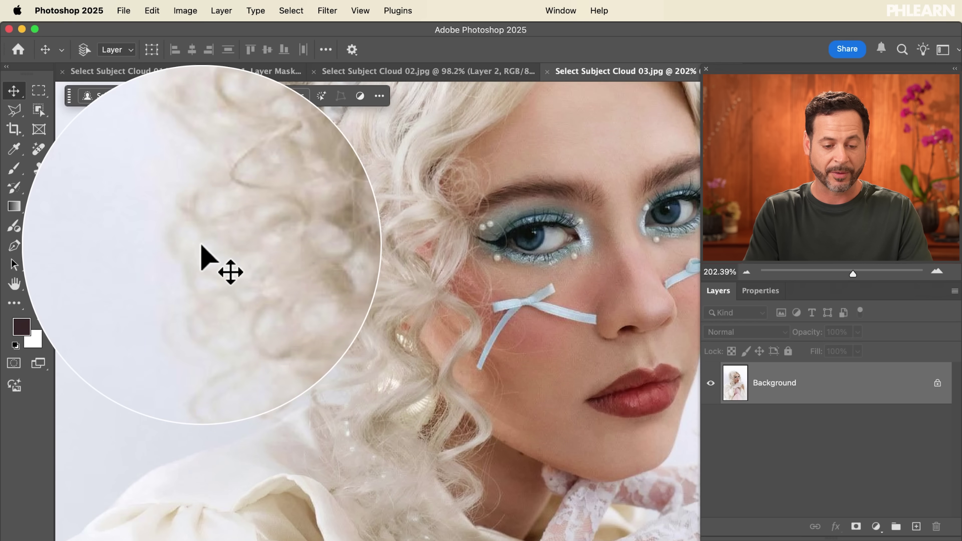
scroll(356, 324, "down", 3)
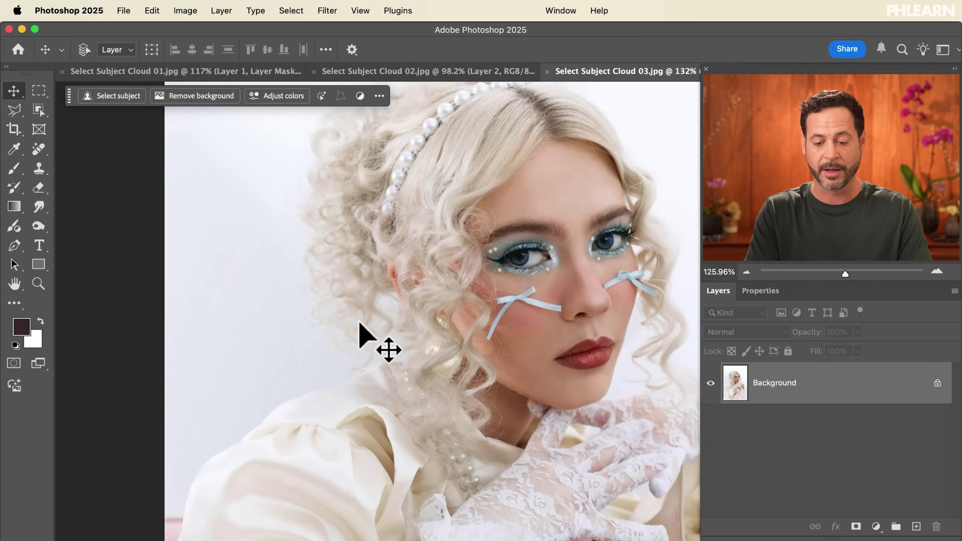
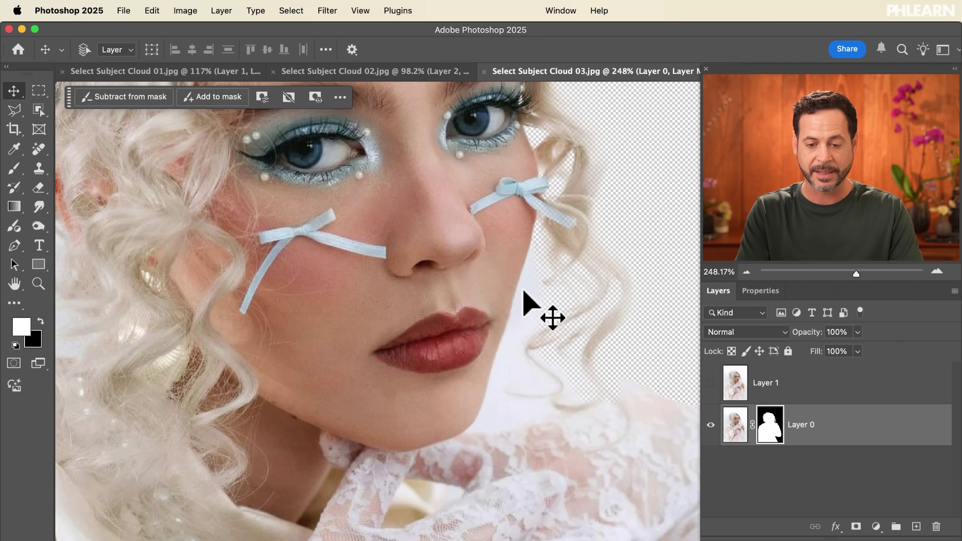
- Check Layer 0's cutout among the blonde curls, and make Layer 1 the visible, active layer with Layer 0 hidden
scroll(524, 298, "down", 5)
scroll(524, 292, "up", 8)
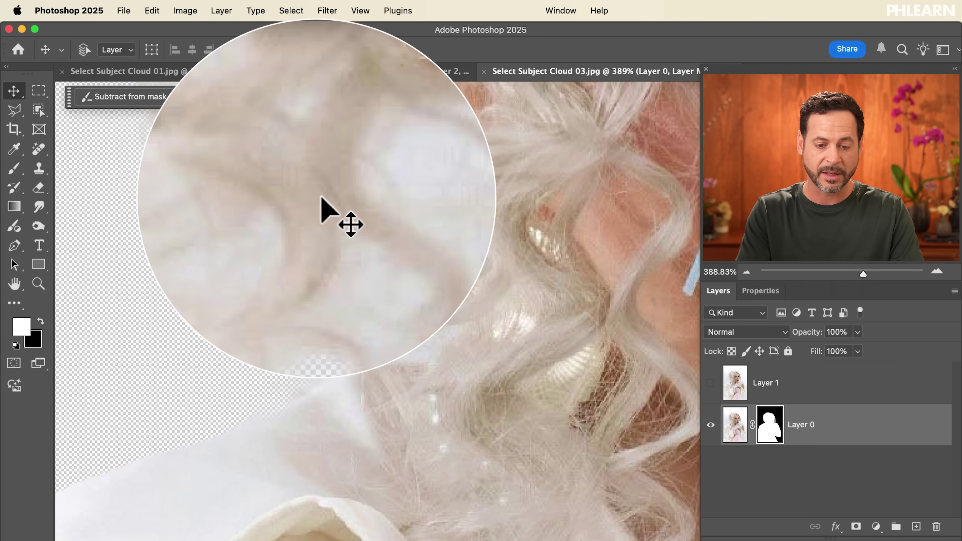
left_click(711, 425)
left_click(710, 383)
left_click(791, 398)
scroll(397, 309, "down", 5)
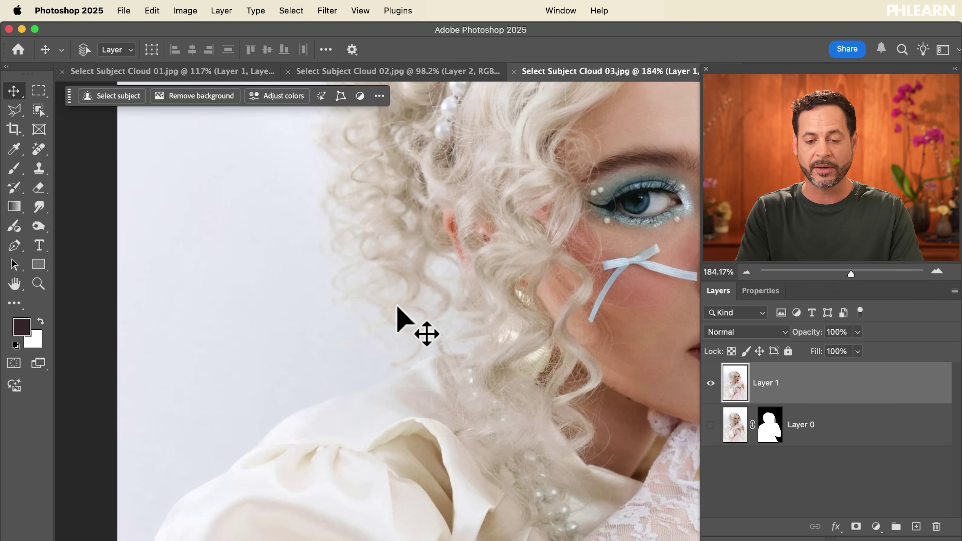
scroll(397, 309, "right", 5)
scroll(398, 309, "up", 2)
- Select Layer 1's subject using Select Subject with Cloud processing and turn the selection into a layer mask
left_click(39, 110)
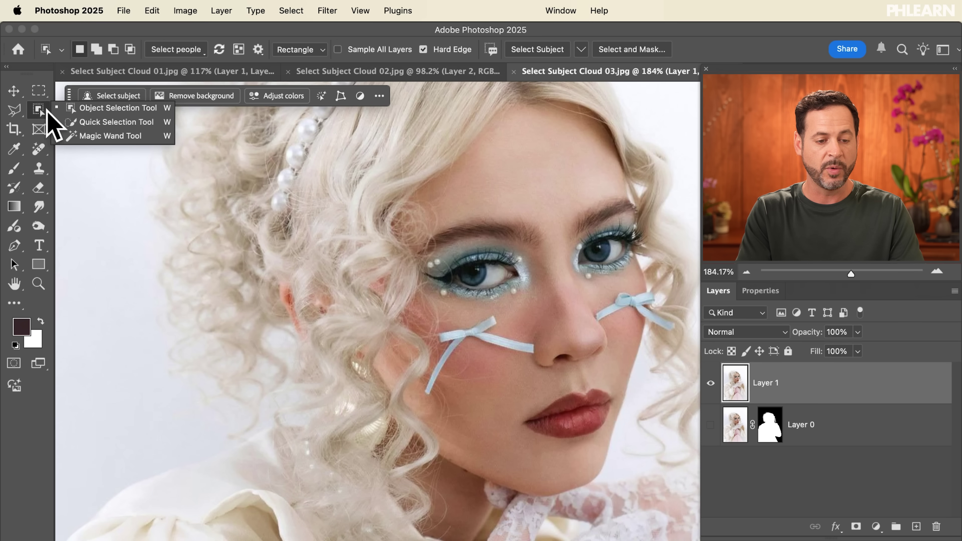
left_click(91, 110)
left_click(111, 95)
left_click(581, 50)
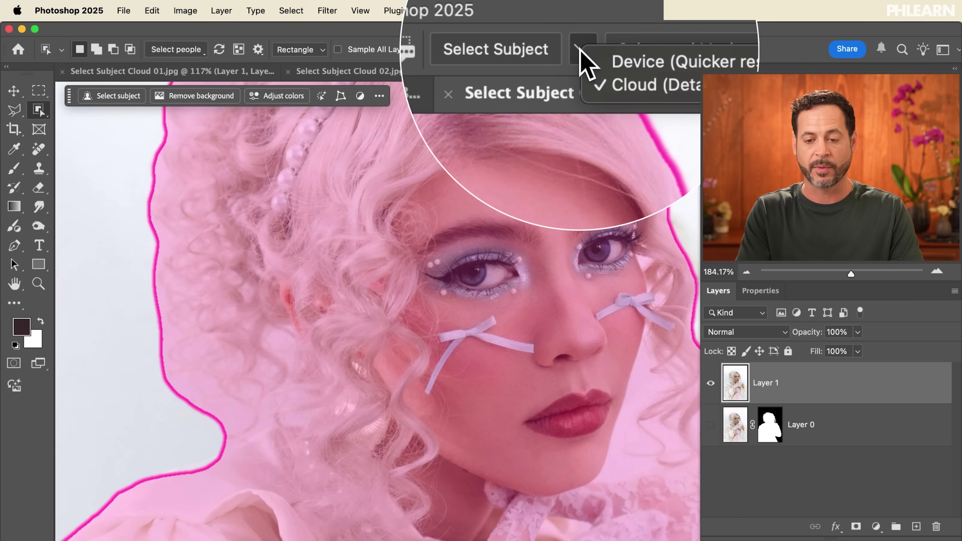
left_click(602, 67)
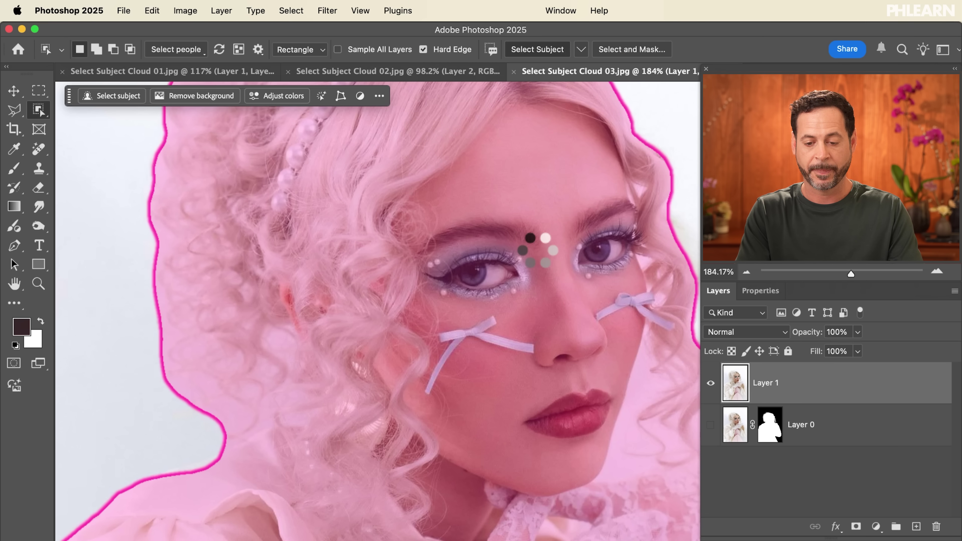
key("v")
scroll(548, 269, "right", 5)
scroll(548, 269, "down", 2)
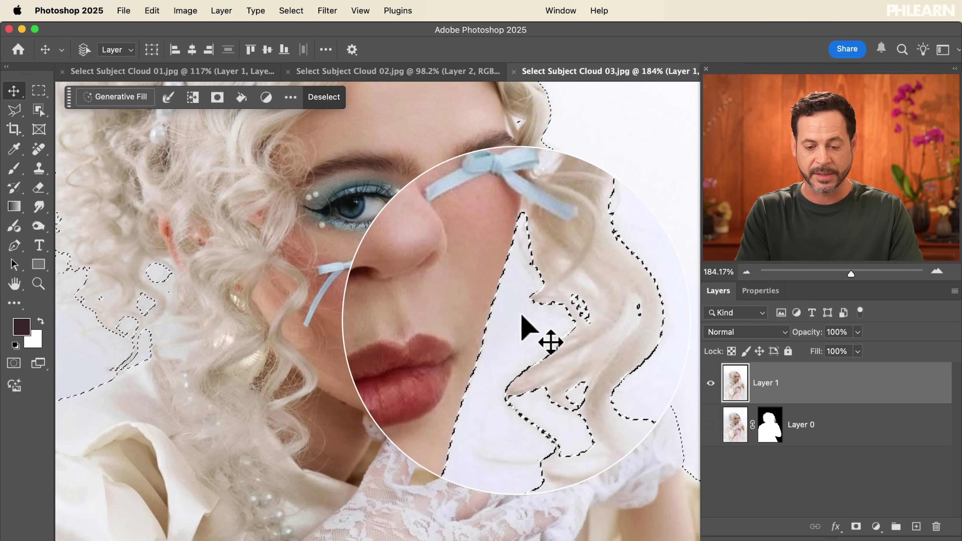
left_click(856, 526)
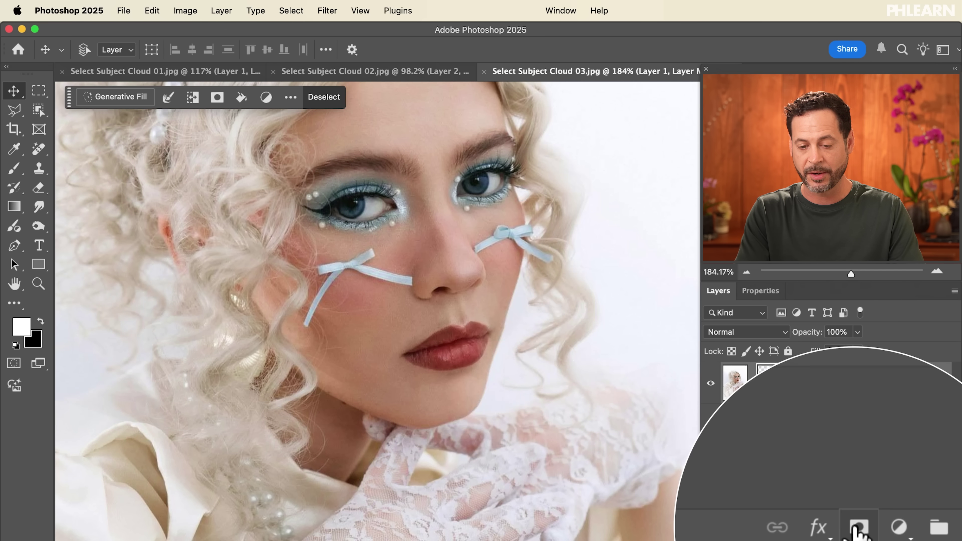
- Add a light pink Solid Color fill layer and place it beneath Layer 0 as the background
scroll(559, 338, "up", 6)
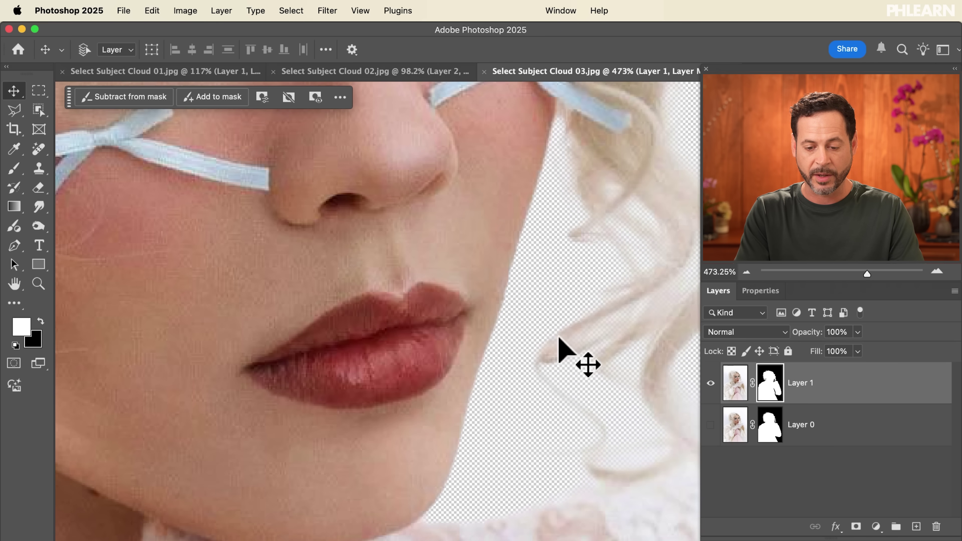
scroll(559, 339, "down", 4)
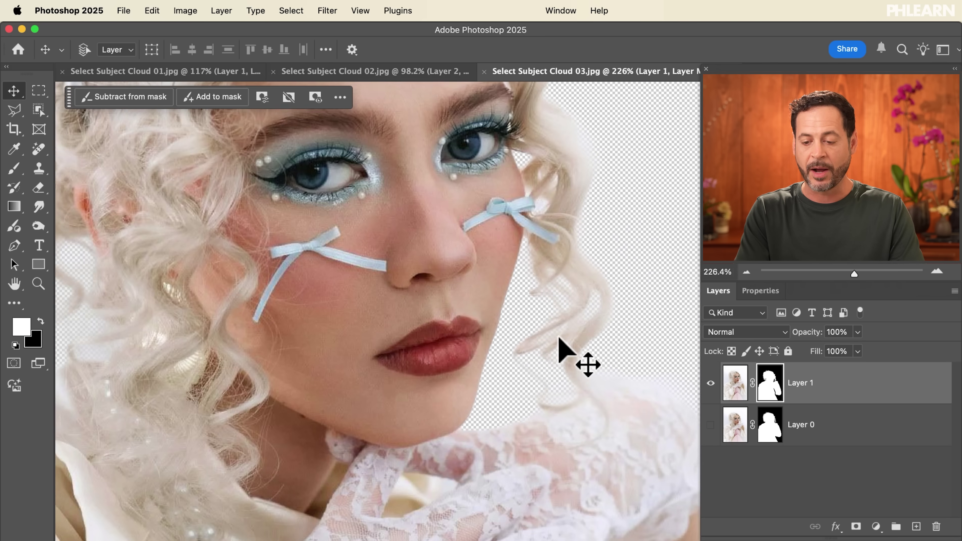
left_click(857, 439)
left_click(876, 527)
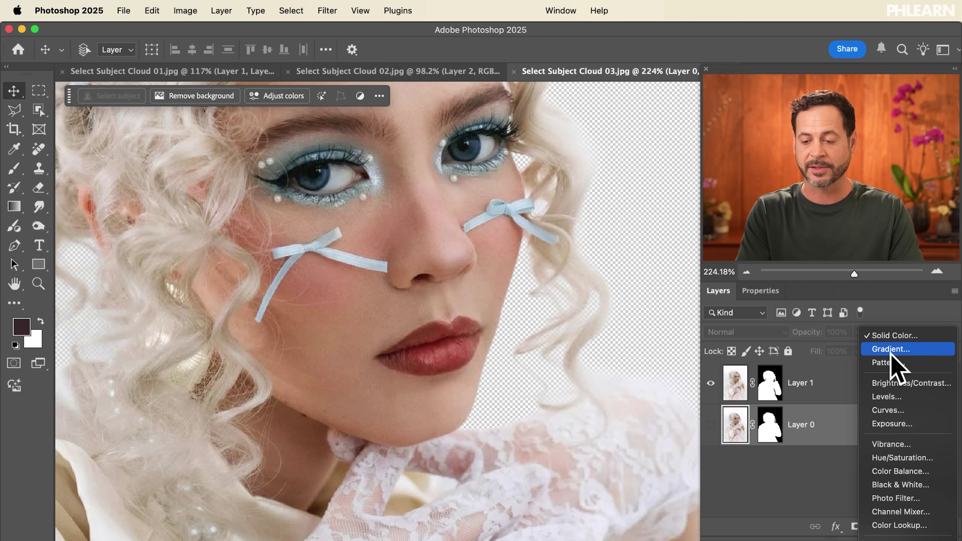
left_click(700, 373)
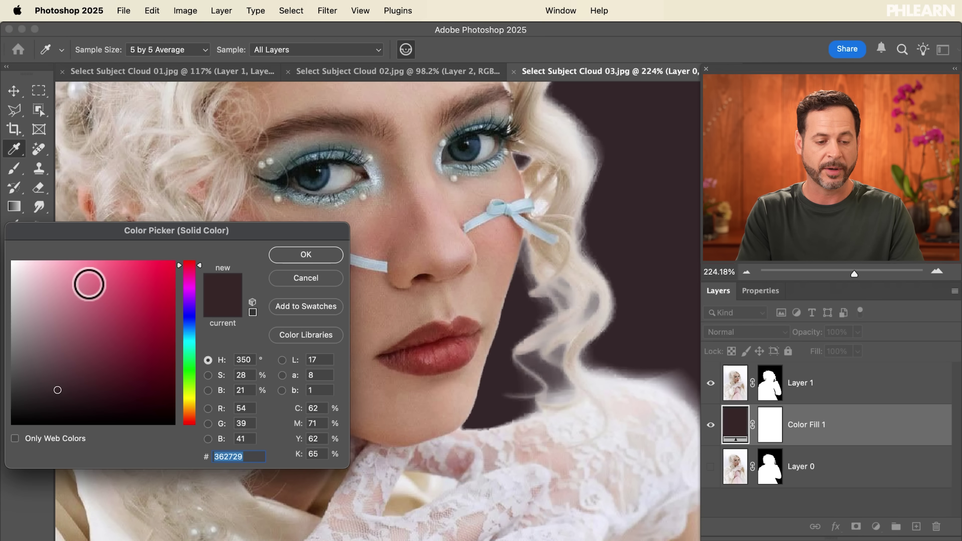
left_click_drag(71, 269, 54, 261)
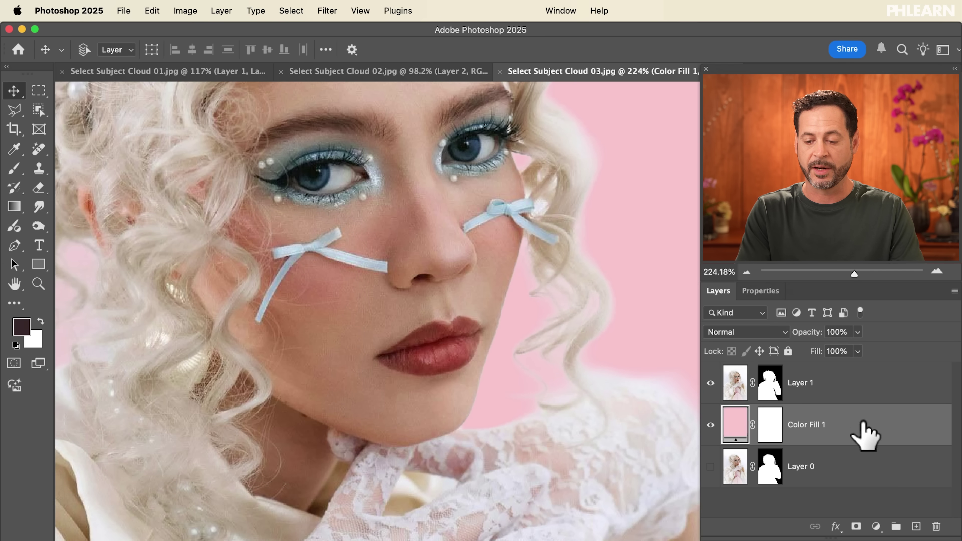
left_click_drag(860, 435, 853, 470)
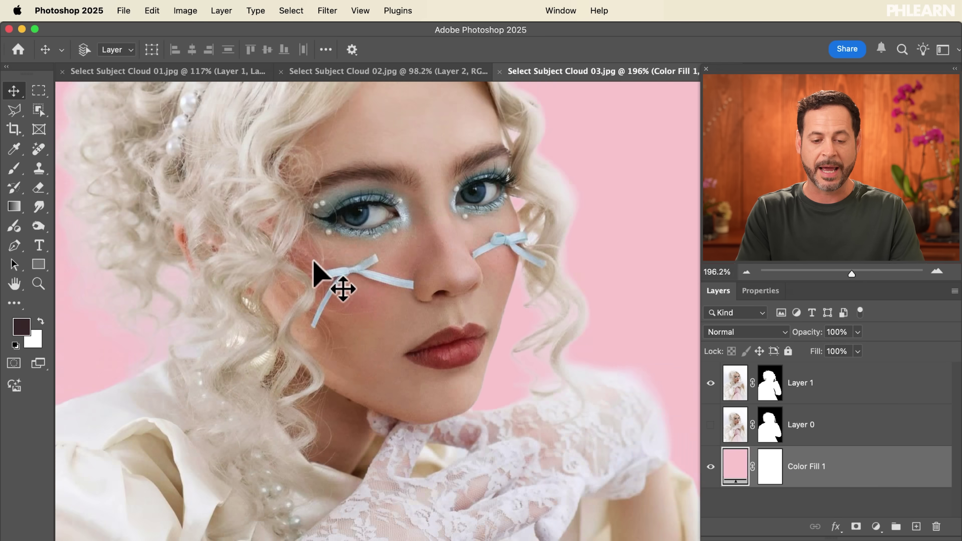
- Compare the hair cutouts of Layer 1 and Layer 0 against the pink fill, ending with only Layer 1 shown above it
scroll(314, 262, "down", 5)
scroll(314, 262, "up", 2)
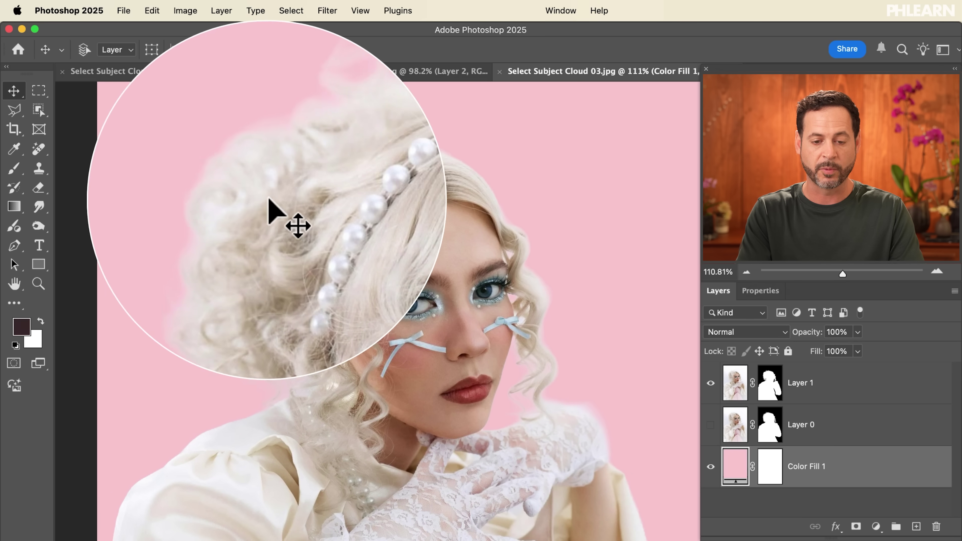
left_click(710, 383)
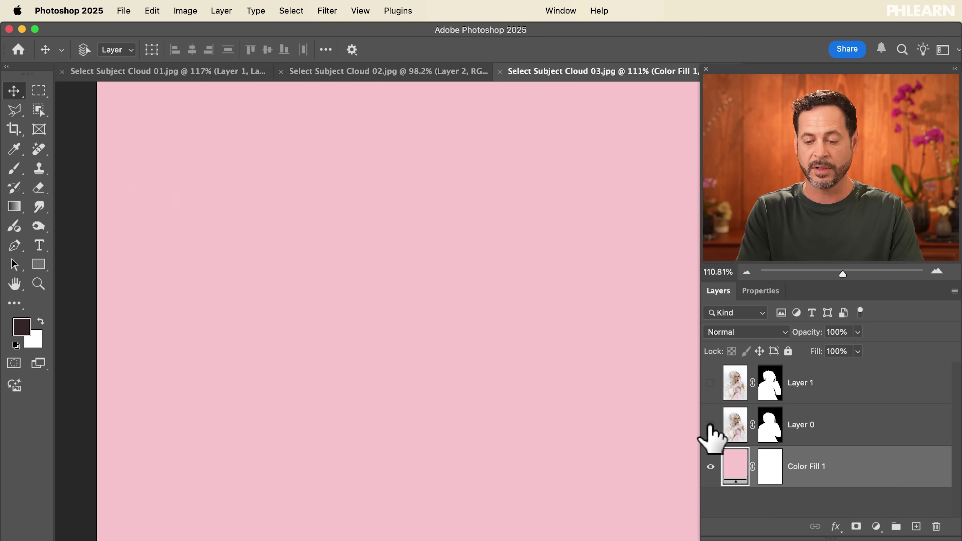
left_click(711, 424)
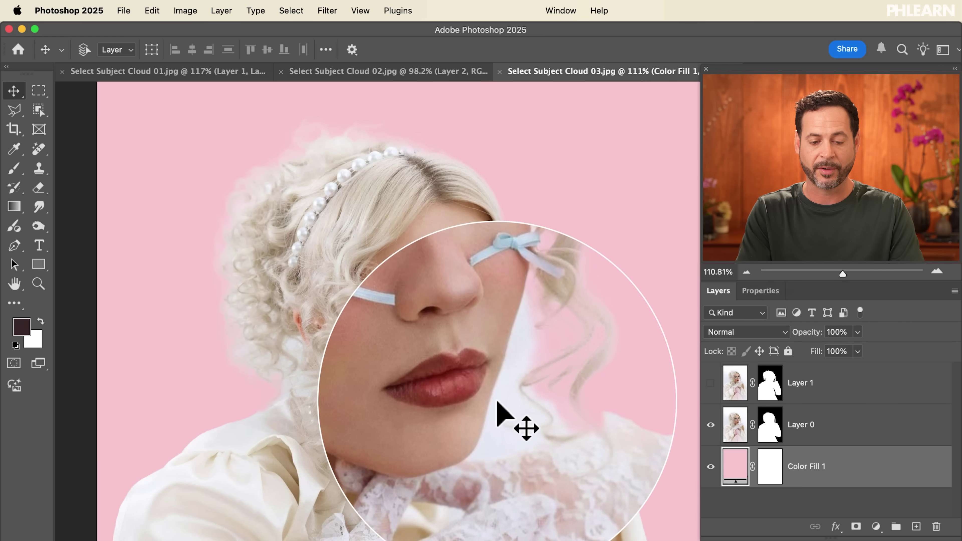
left_click(711, 424)
left_click(710, 383)
- Refine Layer 1's mask around the blonde curls with the Refine Edge Brush in Select and Mask
left_click(770, 383)
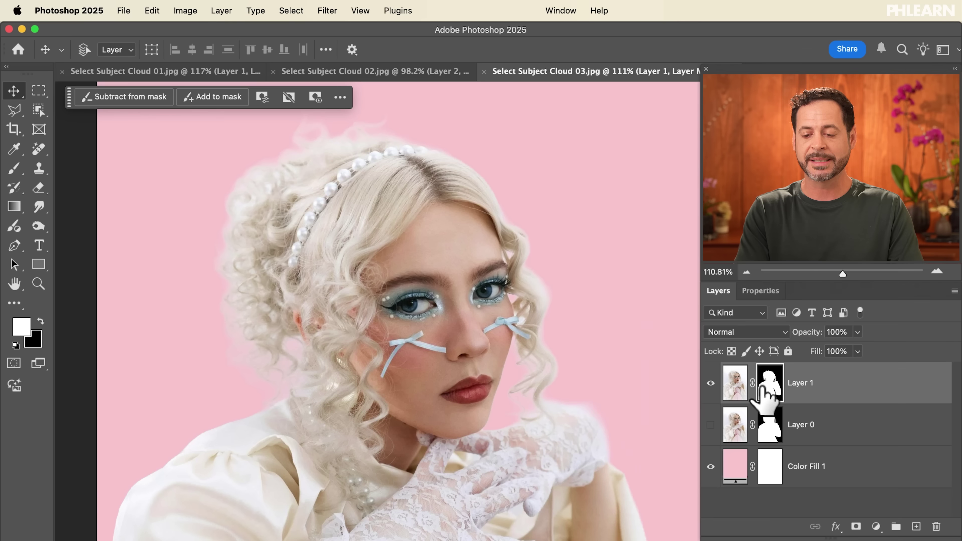
double_click(770, 383)
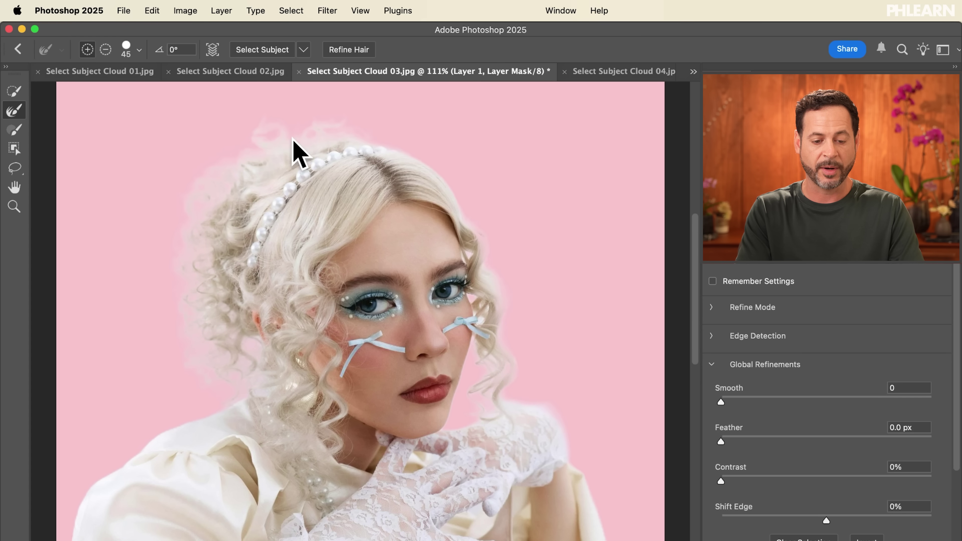
key("Return")
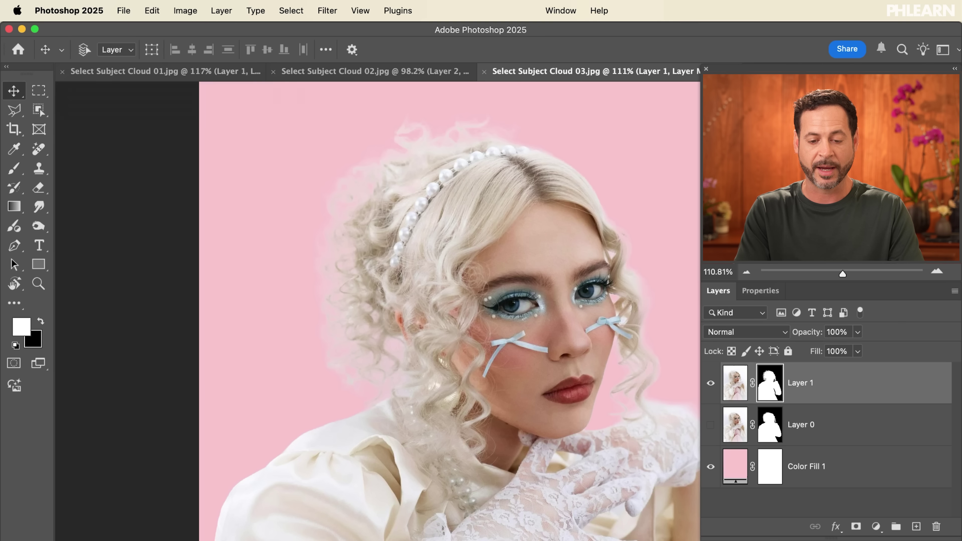
- Check the refined curls, and add a Levels adjustment layer clipped to Layer 1 with the midtones set to 1.66
scroll(504, 343, "down", 15)
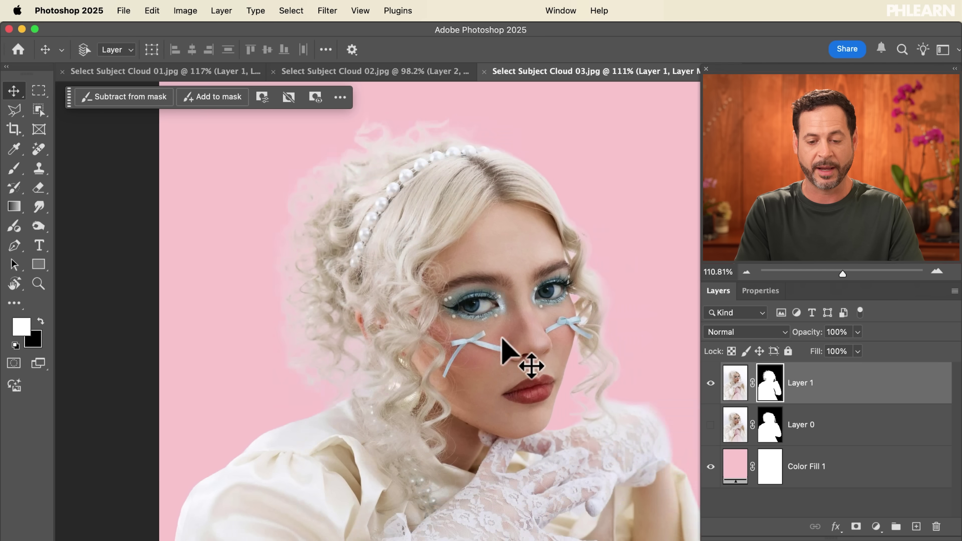
scroll(504, 343, "up", 15)
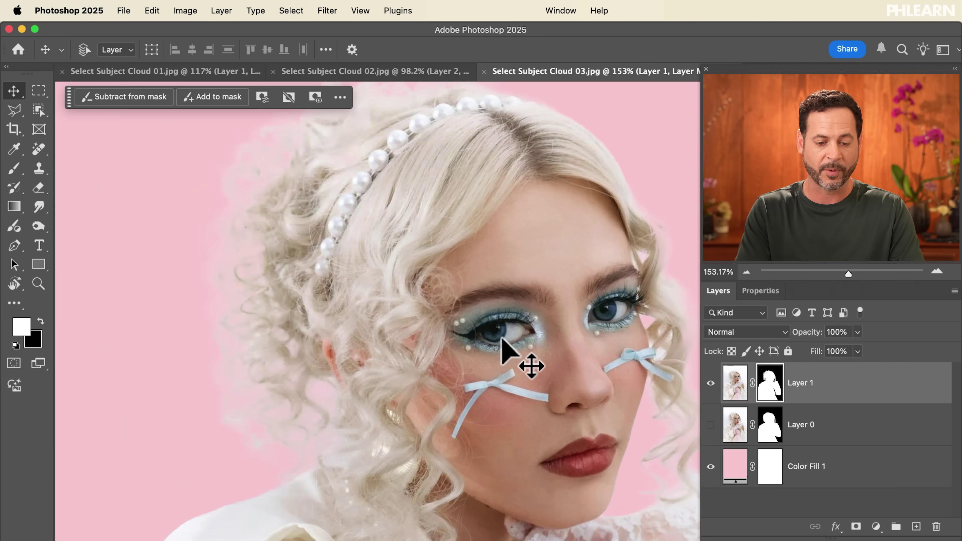
scroll(504, 343, "up", 5)
scroll(504, 343, "left", 10)
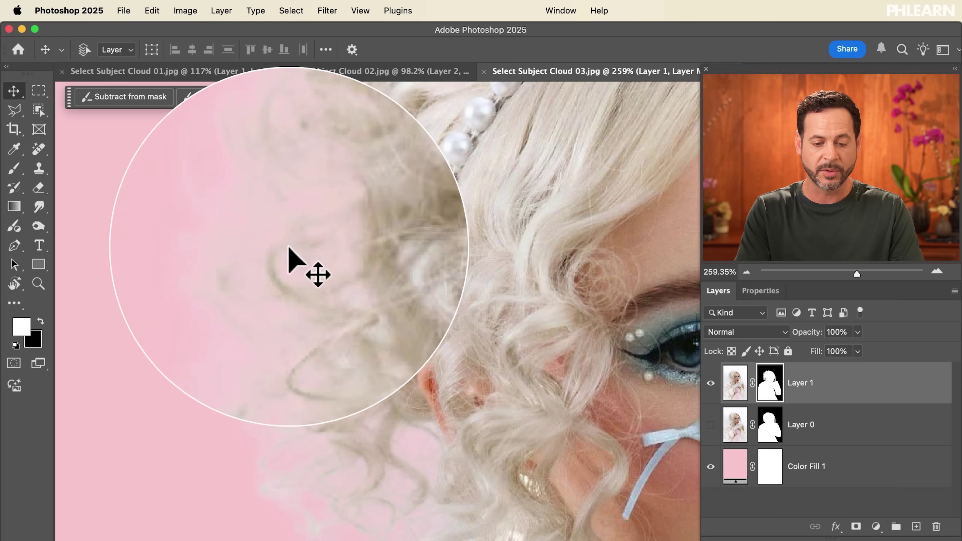
scroll(290, 262, "down", 5)
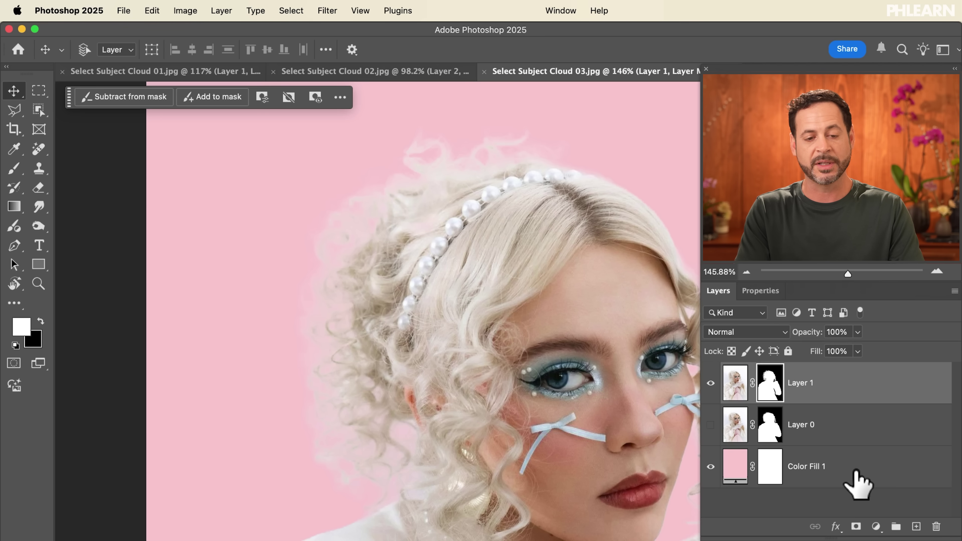
left_click(221, 10)
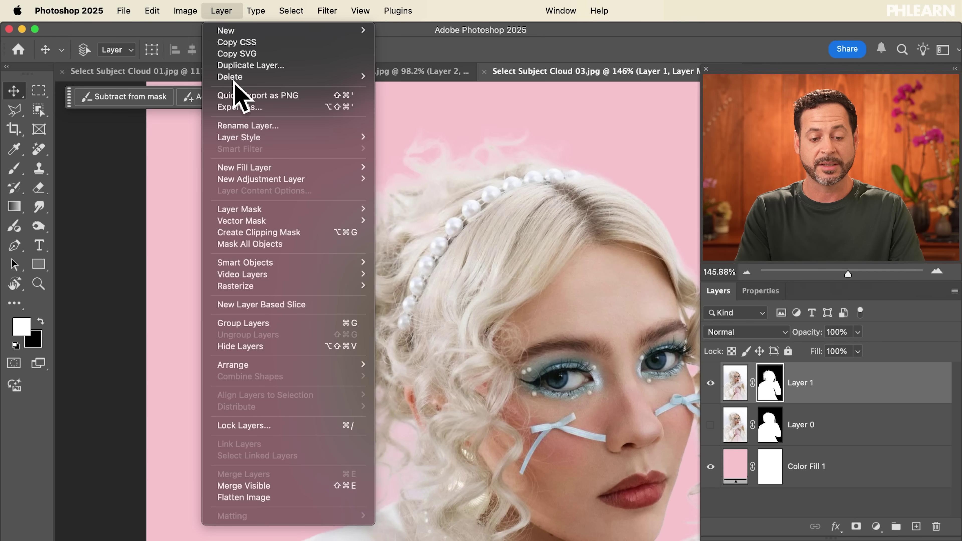
mouse_move(269, 180)
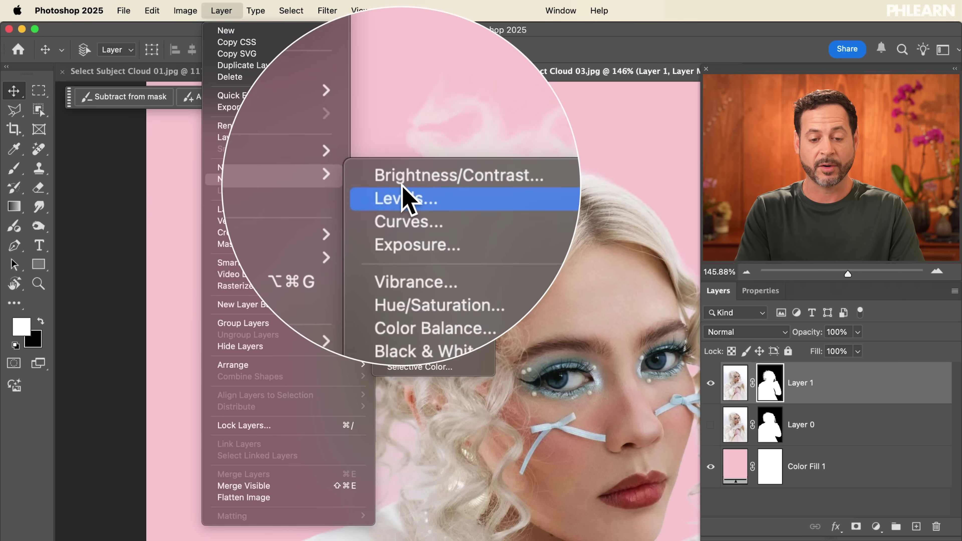
left_click(404, 192)
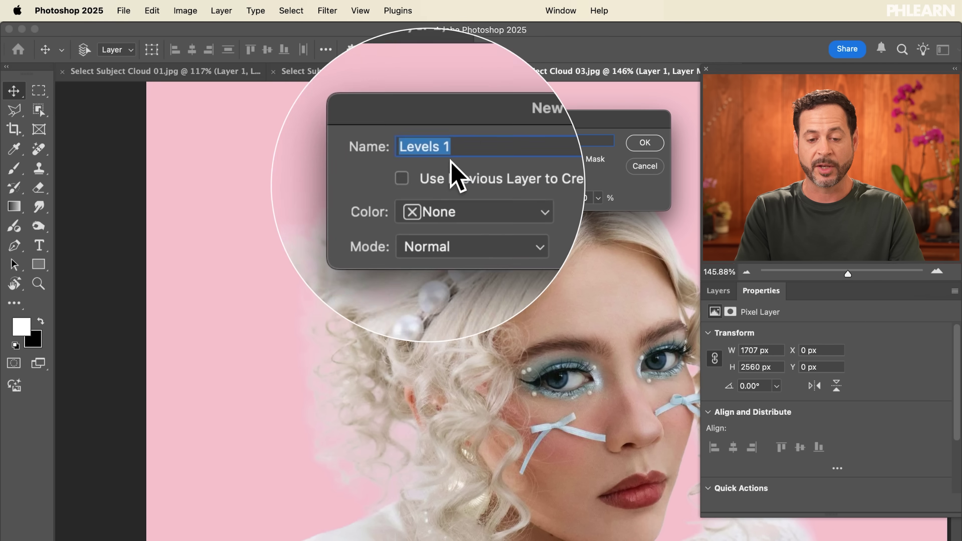
left_click(498, 160)
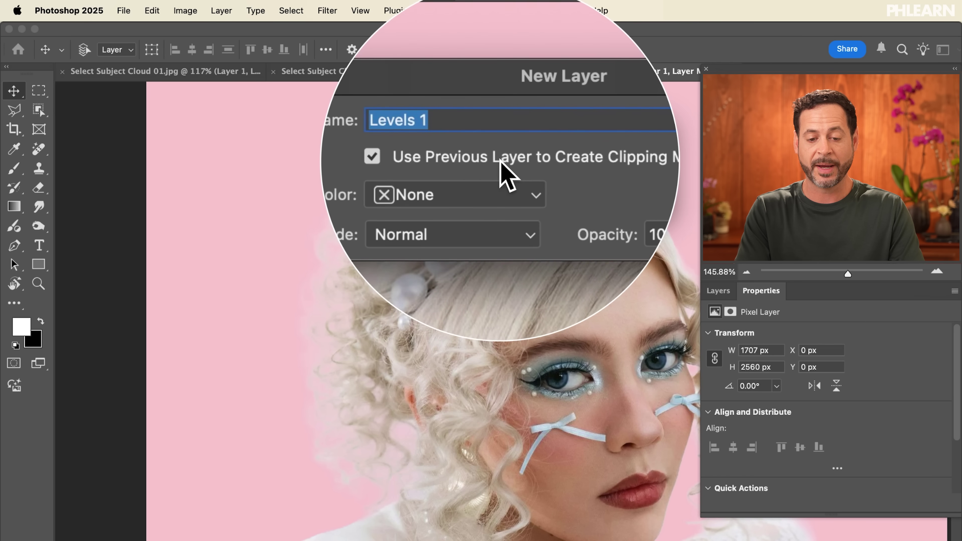
left_click(644, 144)
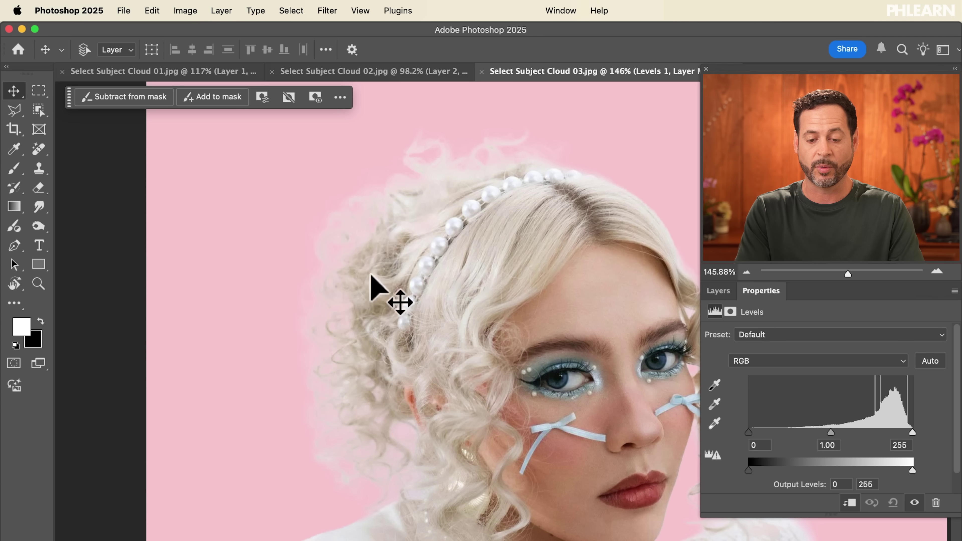
scroll(463, 345, "right", 5)
left_click_drag(832, 432, 809, 431)
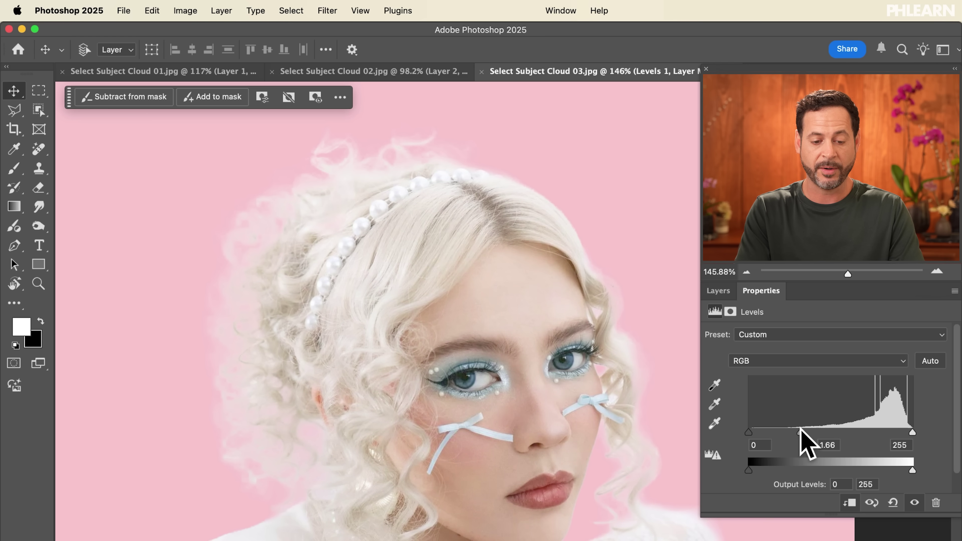
- Invert the Levels mask to black and paint white on it at 50% flow along the outer curls behind the pearl headband
left_click(716, 293)
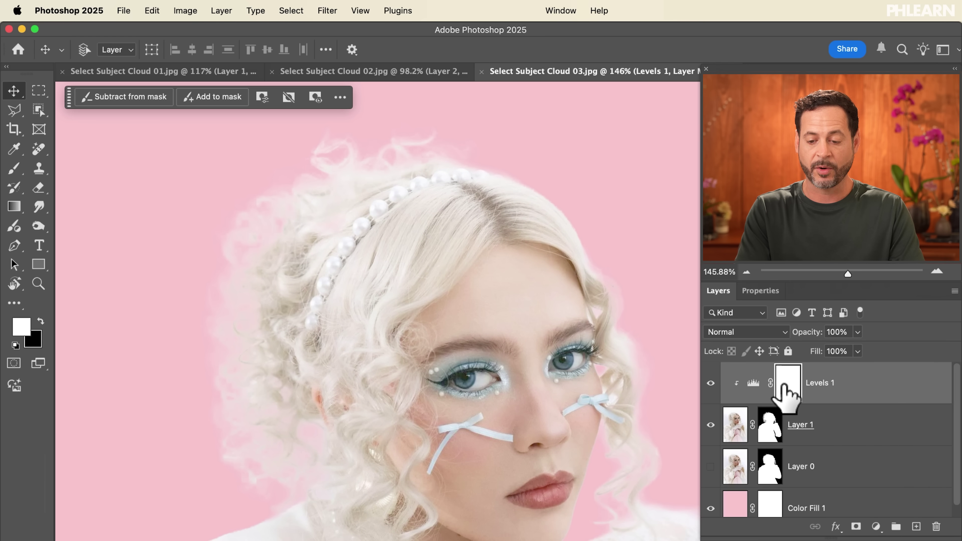
key("super+i")
key("b")
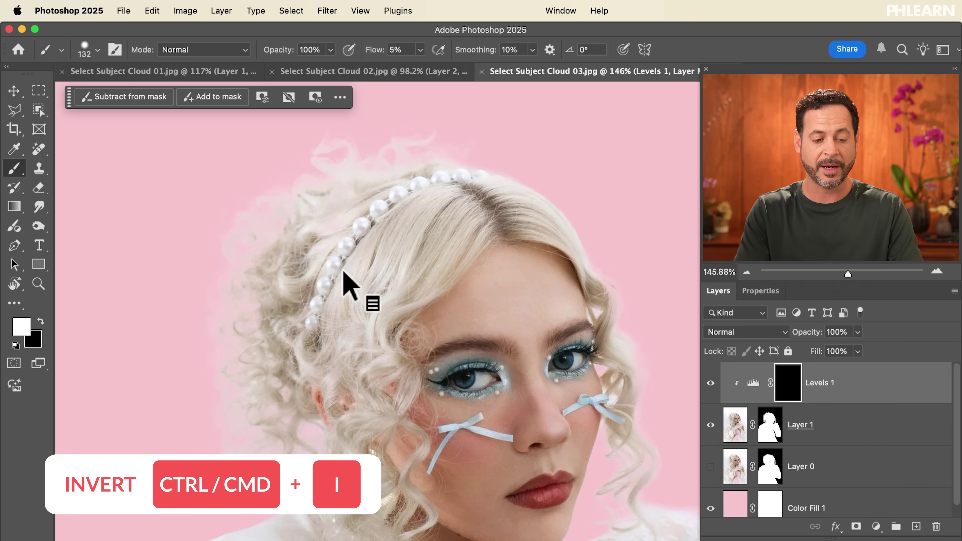
right_click(344, 279)
key("Escape")
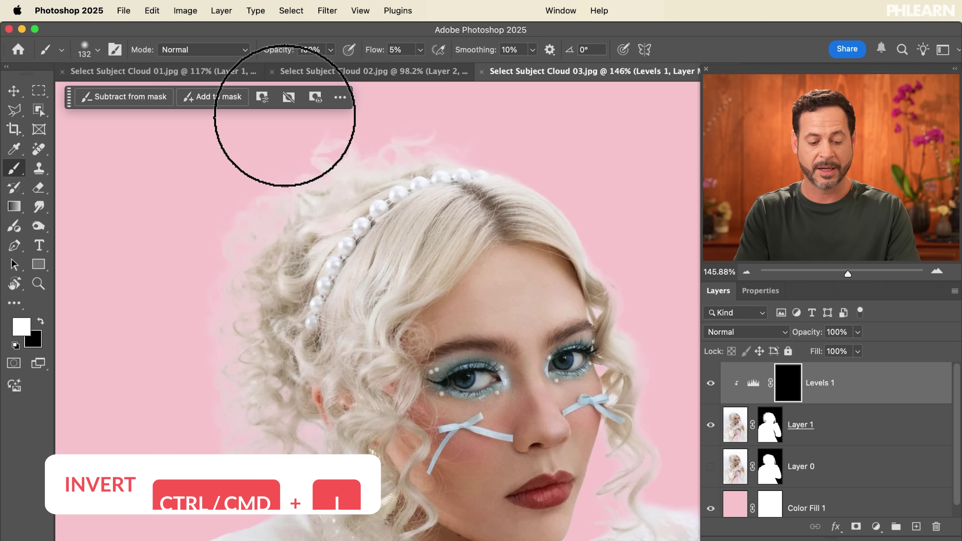
key("shift+2")
key("shift+5")
mouse_move(264, 208)
left_mouse_down()
mouse_move(312, 208)
mouse_move(402, 135)
left_mouse_up()
mouse_move(221, 231)
left_mouse_down()
mouse_move(241, 256)
mouse_move(225, 455)
mouse_move(258, 472)
mouse_move(221, 372)
mouse_move(230, 211)
mouse_move(219, 208)
left_mouse_up()
- Compare the curls with the Levels adjustment hidden and shown, and check the whole portrait
left_click(711, 383)
left_click(711, 383)
left_click(708, 384)
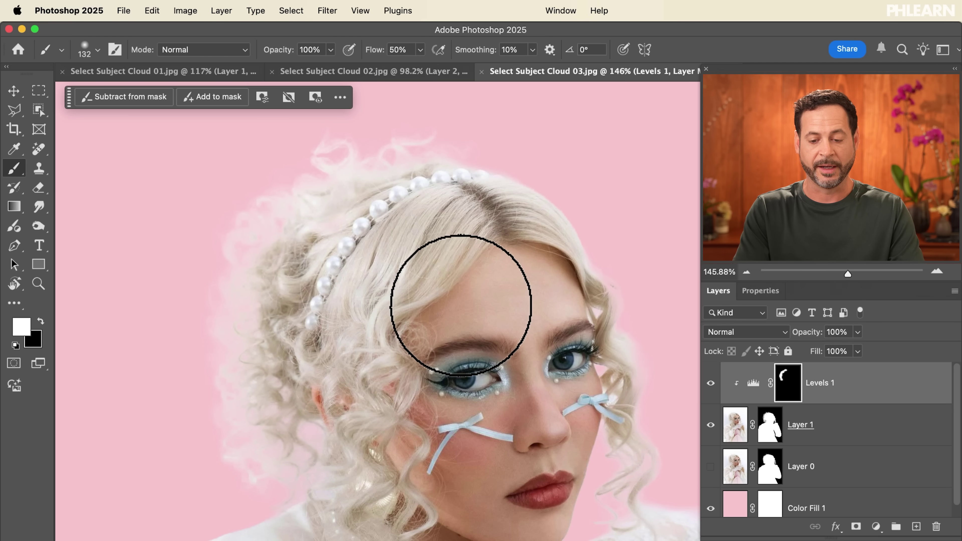
scroll(461, 305, "down", 2)
scroll(460, 306, "down", 3)
scroll(460, 306, "down", 3)
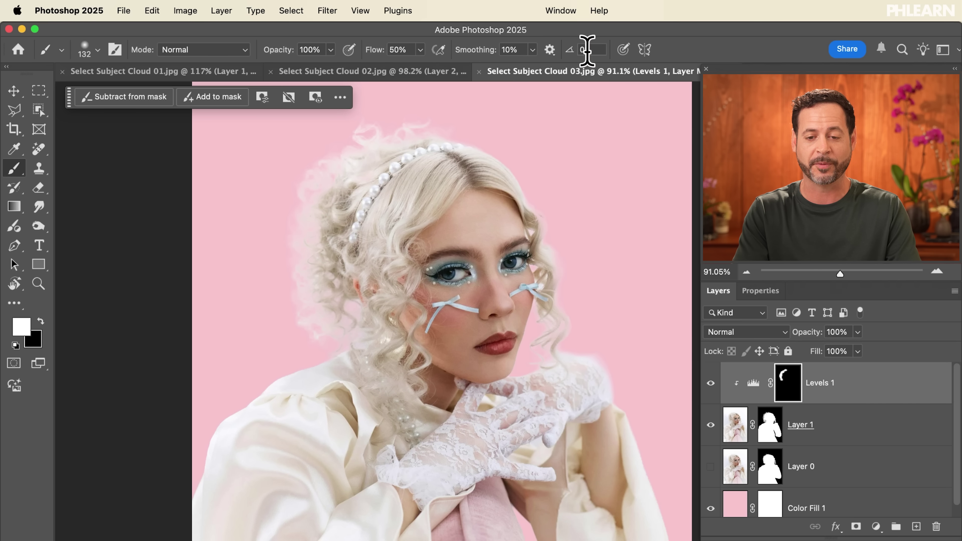
- Switch to Select Subject Cloud 04.jpg and examine the thin branches and red flowers in front of the dress and background
left_click(560, 10)
left_click(519, 486)
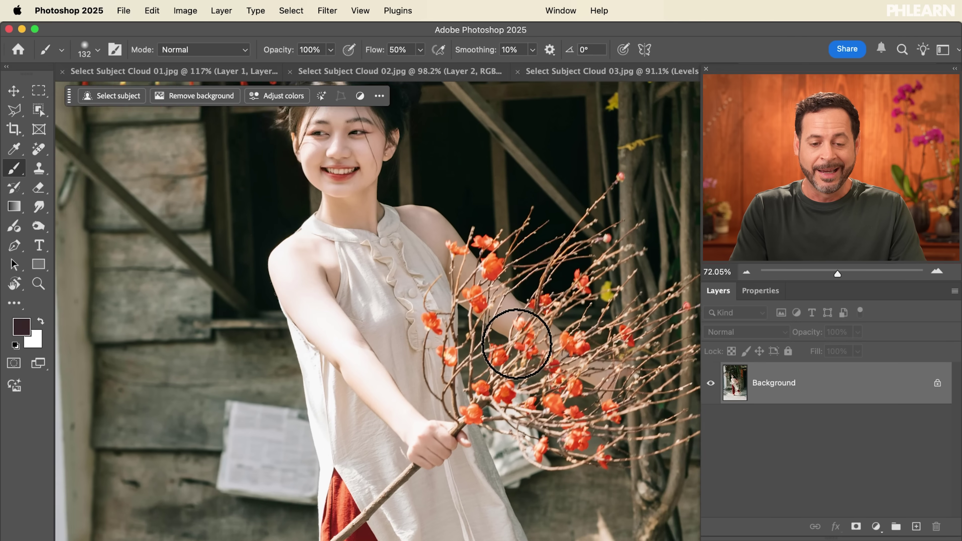
scroll(517, 344, "up", 6)
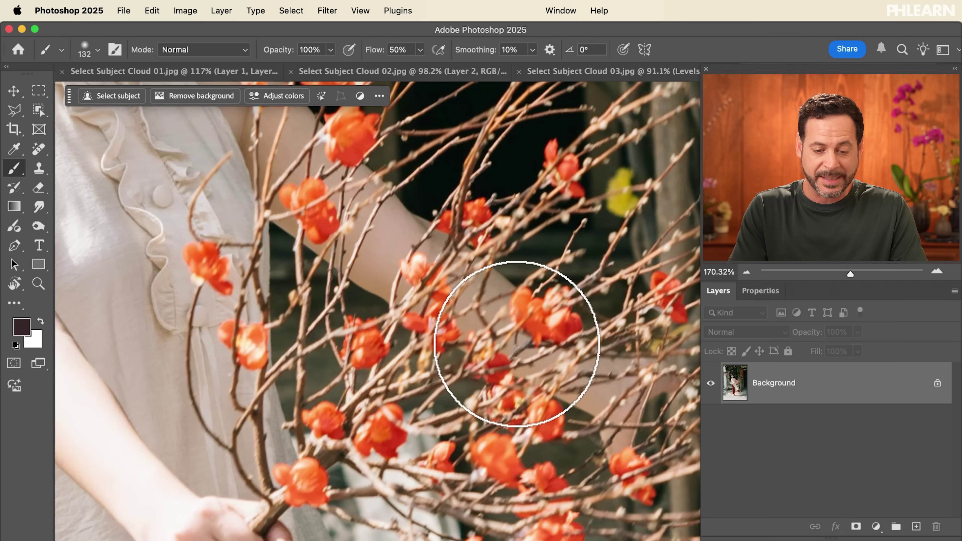
scroll(517, 344, "down", 1)
scroll(344, 388, "up", 5)
scroll(344, 388, "right", 2)
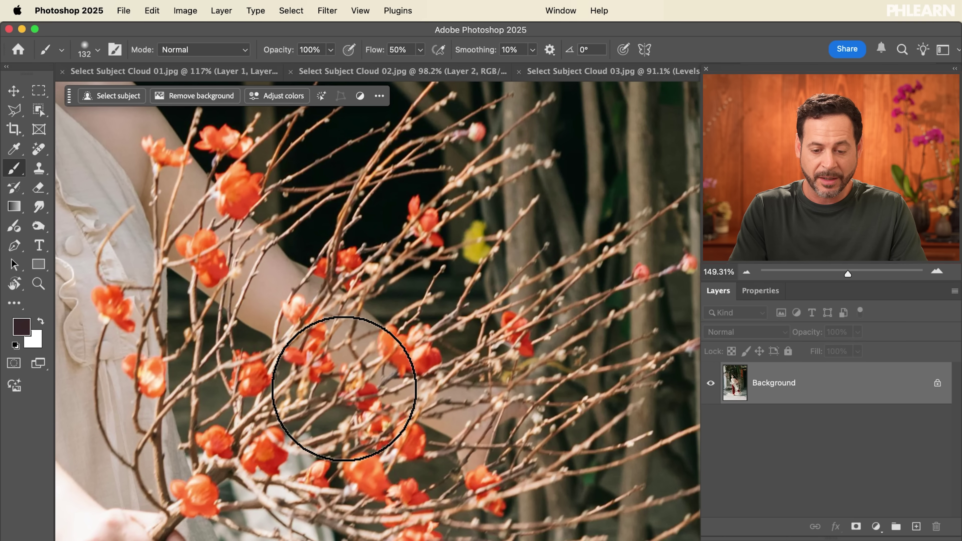
scroll(345, 388, "up", 2)
scroll(344, 388, "right", 2)
scroll(344, 388, "down", 5)
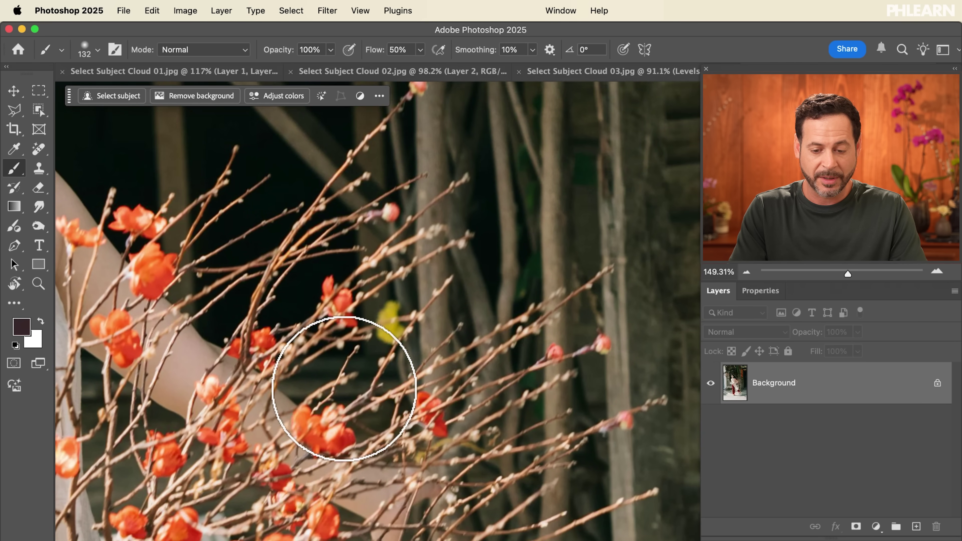
scroll(344, 388, "left", 3)
scroll(344, 389, "up", 3)
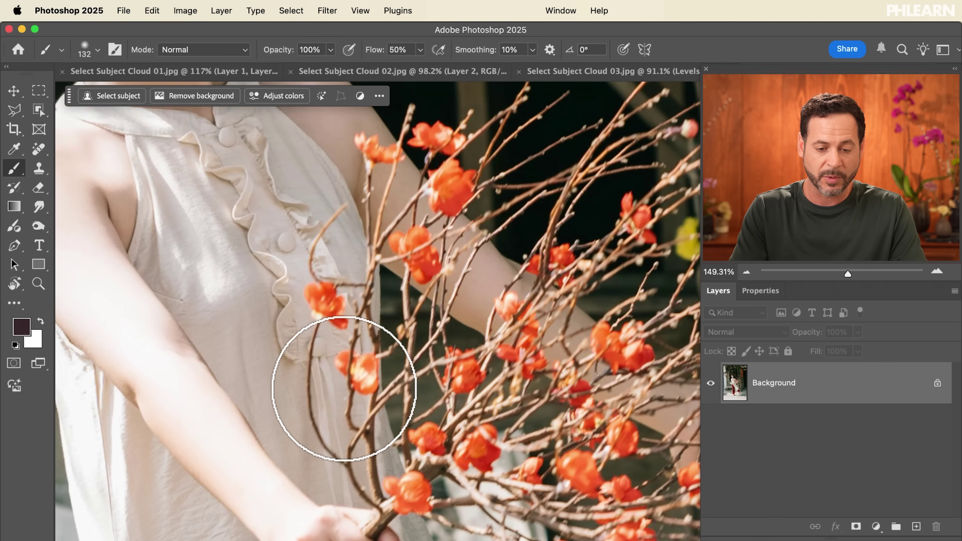
- Duplicate the Background layer, hide the duplicate, and make the Background the active layer
scroll(344, 388, "down", 5)
scroll(334, 390, "up", 3)
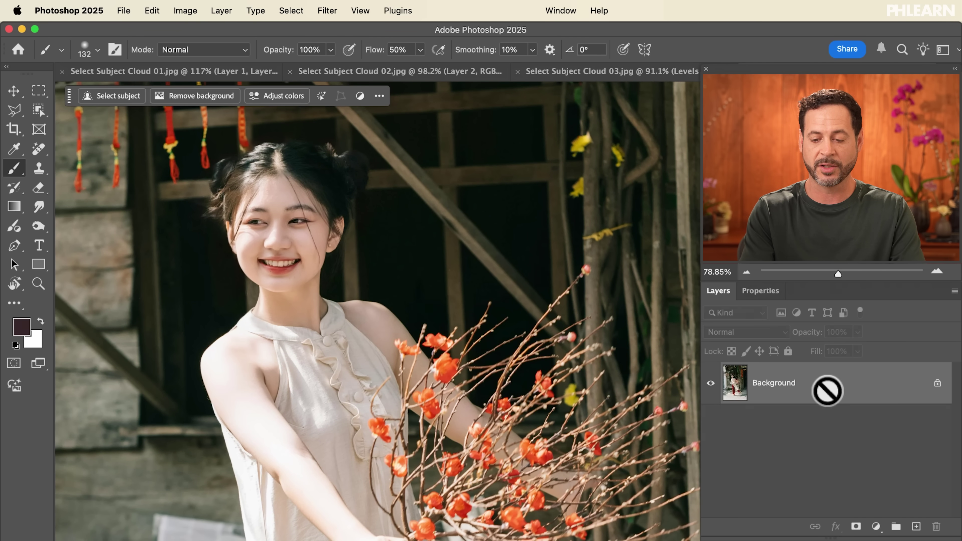
key("super+j")
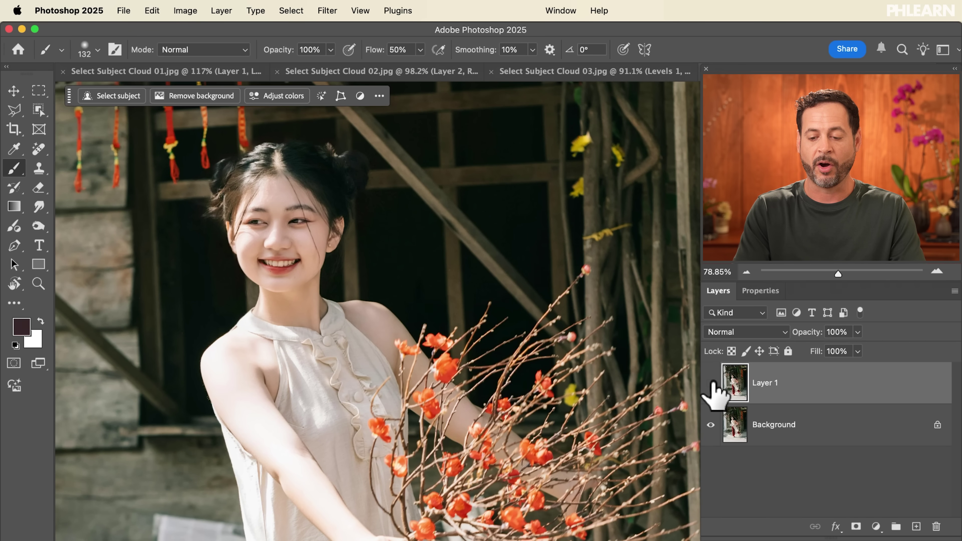
left_click(785, 429)
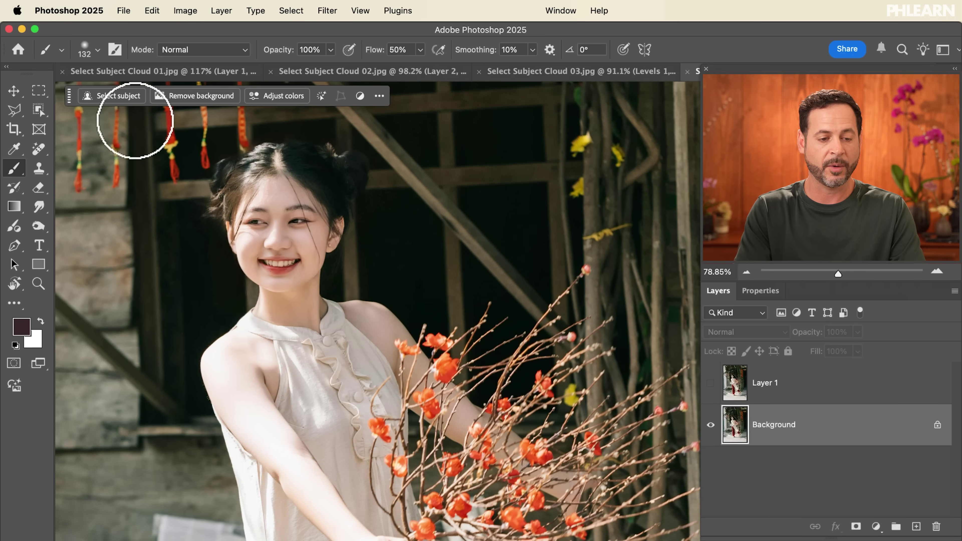
- Select the subject on the Background with the Object Selection Tool's Device (Quicker results) processing and turn the selection into a layer mask
left_click(38, 110)
right_click(38, 110)
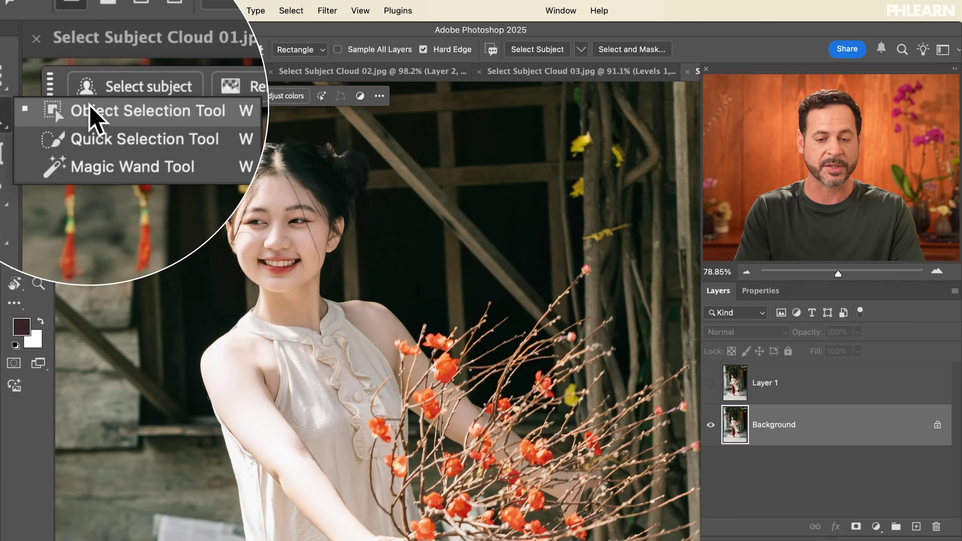
left_click(90, 107)
left_click(581, 50)
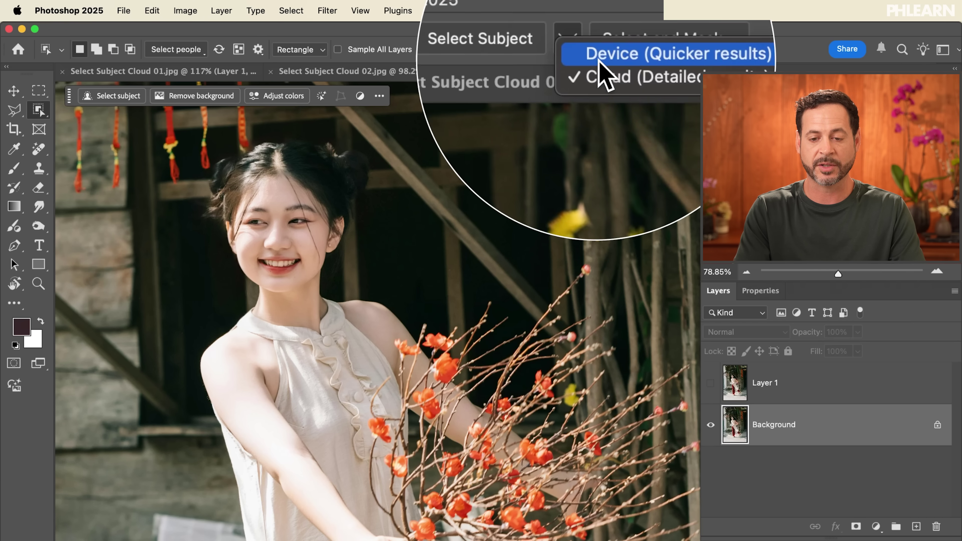
left_click(590, 58)
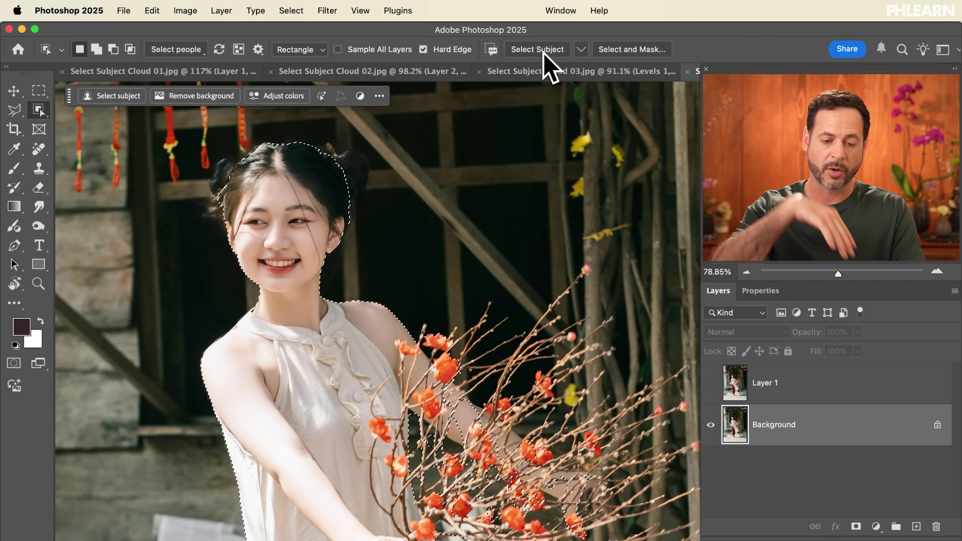
left_click(856, 526)
- Compare the woman's hair and buns with the Device layer mask enabled and disabled
scroll(308, 246, "up", 5)
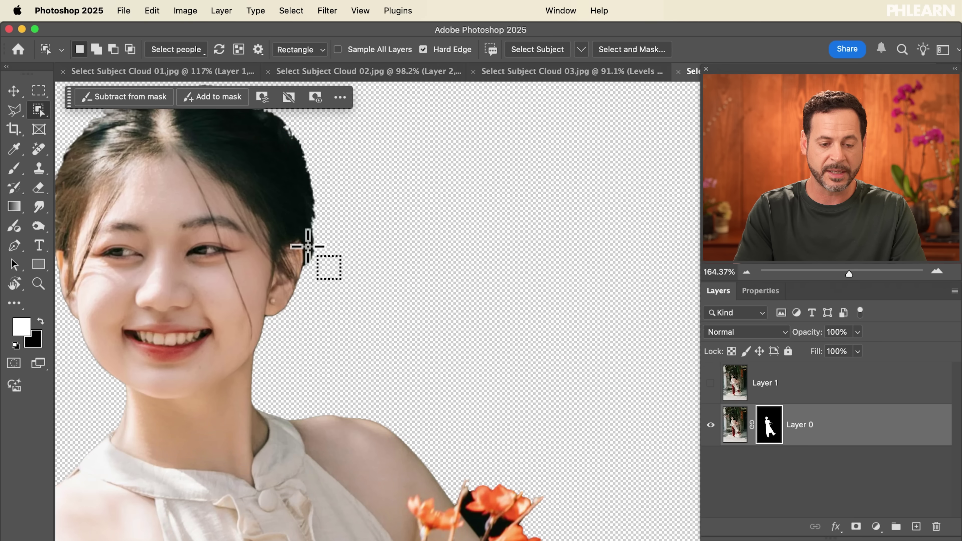
key("v")
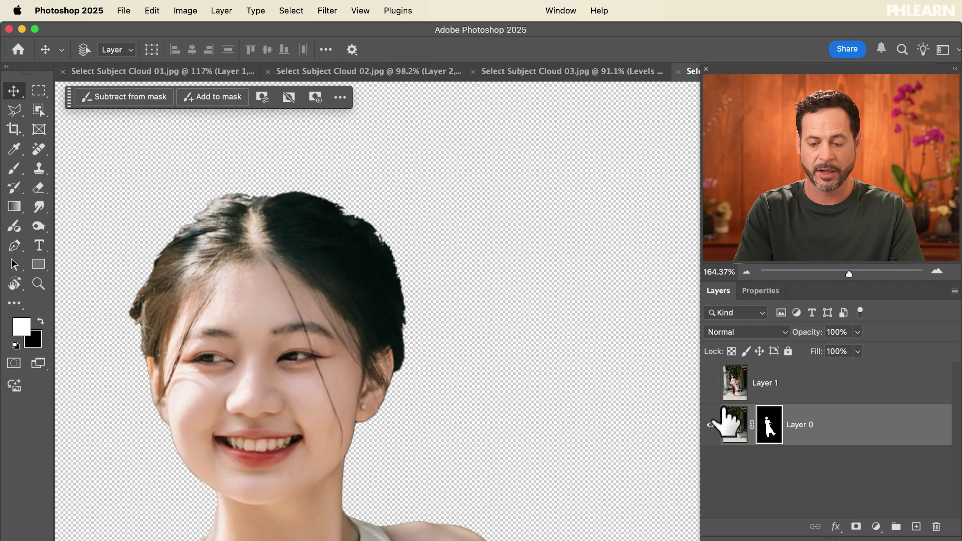
left_click(768, 423, "shift")
left_click(768, 422, "shift")
left_click(768, 423, "shift")
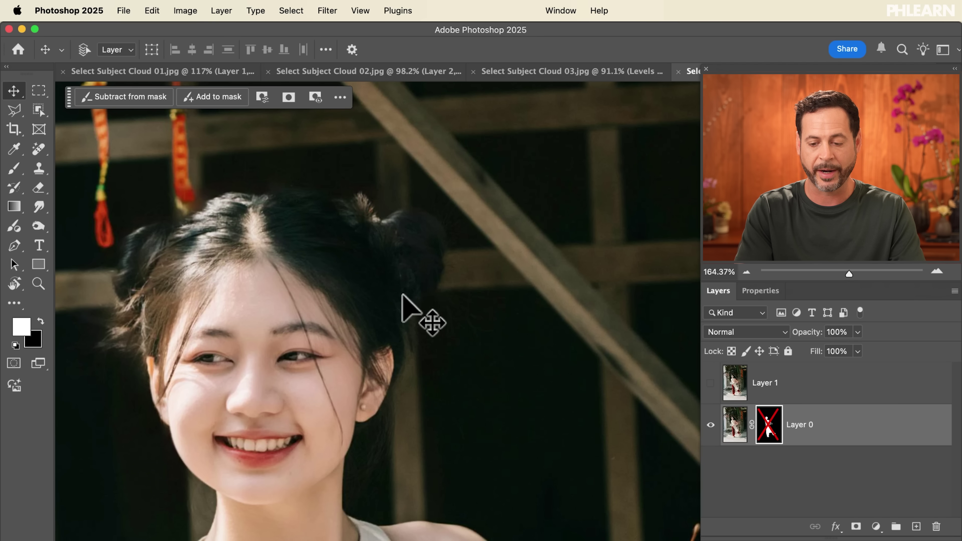
left_click(773, 425, "shift")
- Compare the thin branches and red flowers with the Device layer mask enabled and disabled
scroll(431, 353, "down", 5)
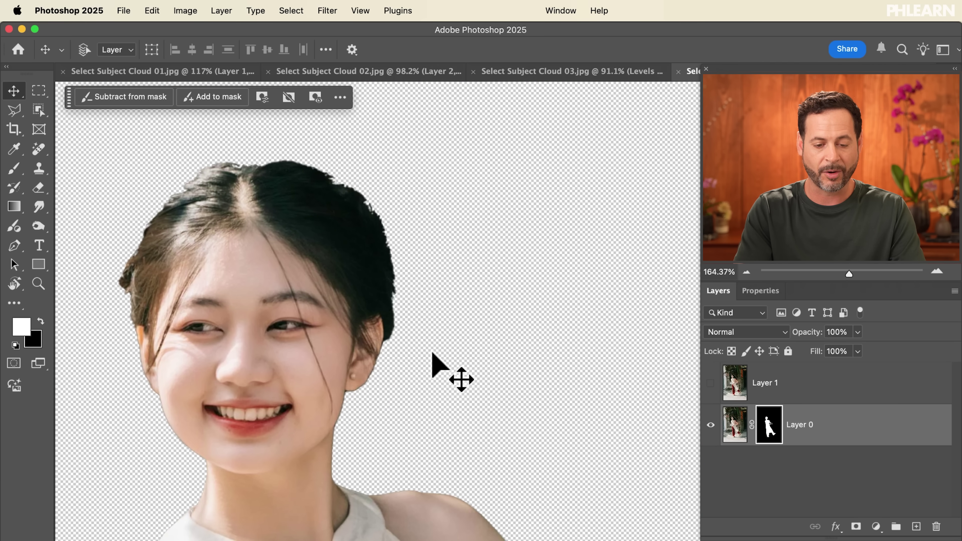
scroll(344, 417, "right", 5)
scroll(344, 417, "down", 10)
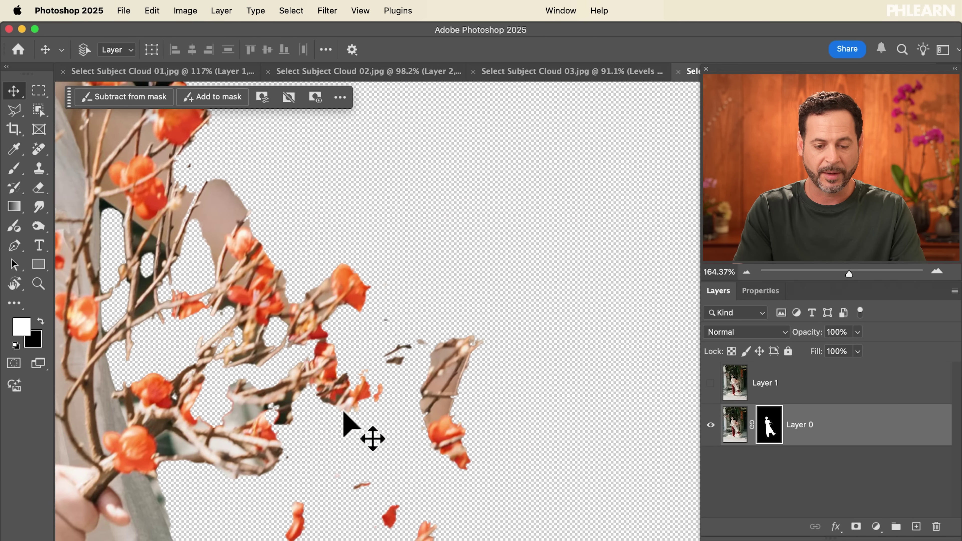
scroll(344, 418, "down", 3)
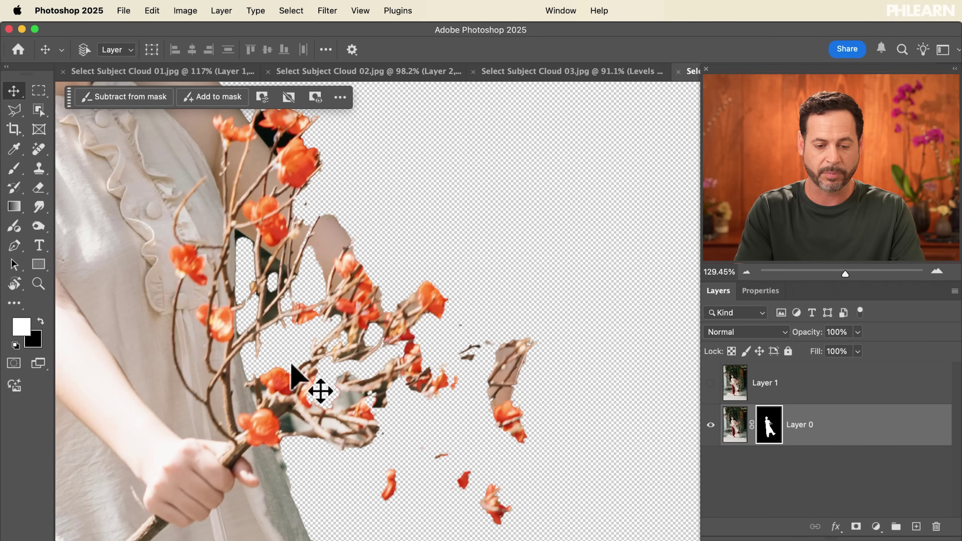
left_click(767, 420, "shift")
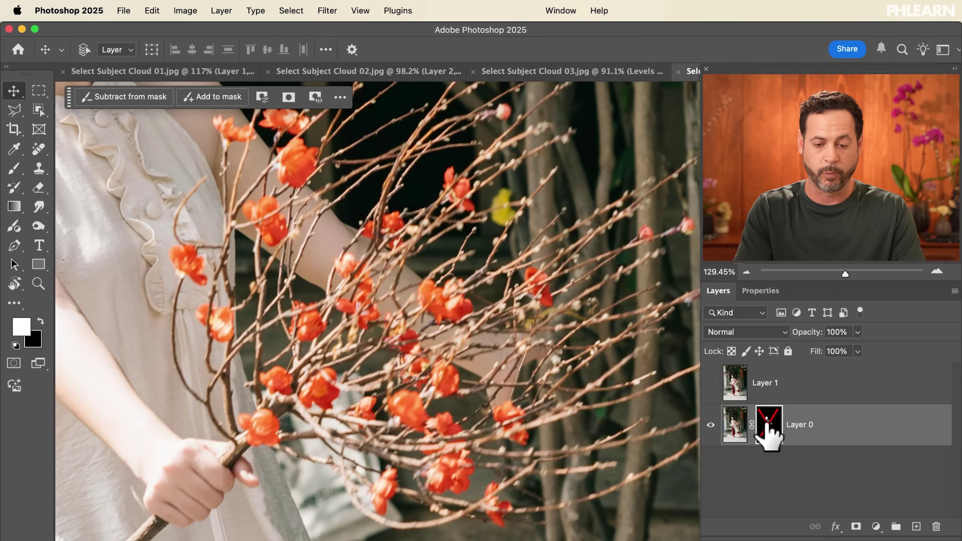
left_click(766, 420, "shift")
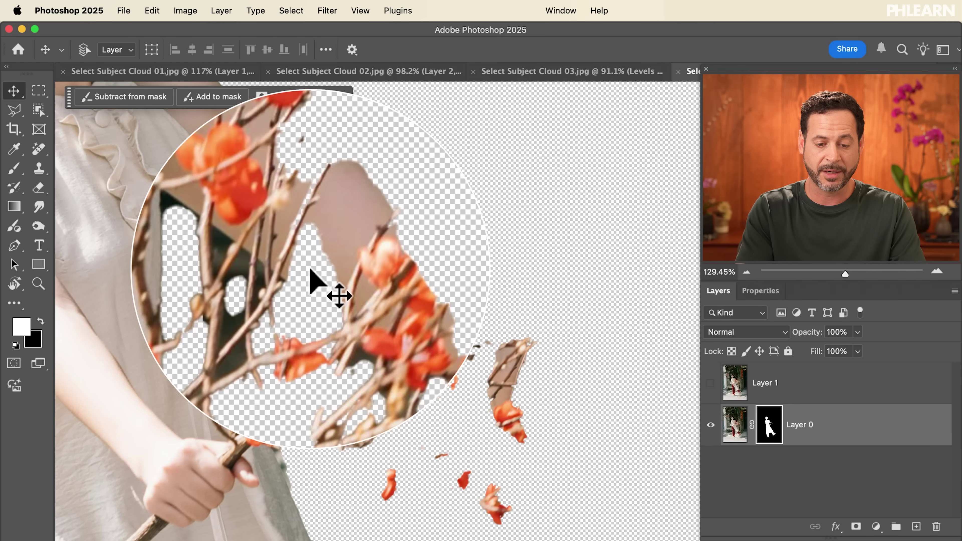
- Disable Layer 0's mask and hide that layer, and make Layer 1 visible and active
left_click(769, 425, "shift")
left_click(710, 424)
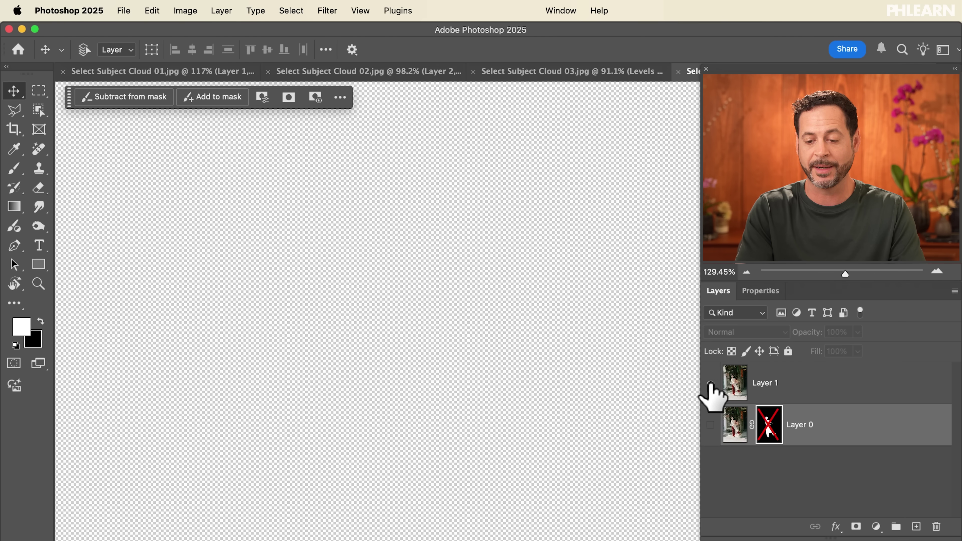
left_click(711, 383)
left_click(786, 391)
- Select the subject on Layer 1 with Cloud (Detailed results) processing and turn the selection into a layer mask
left_click(38, 110)
right_click(38, 110)
left_click(109, 113)
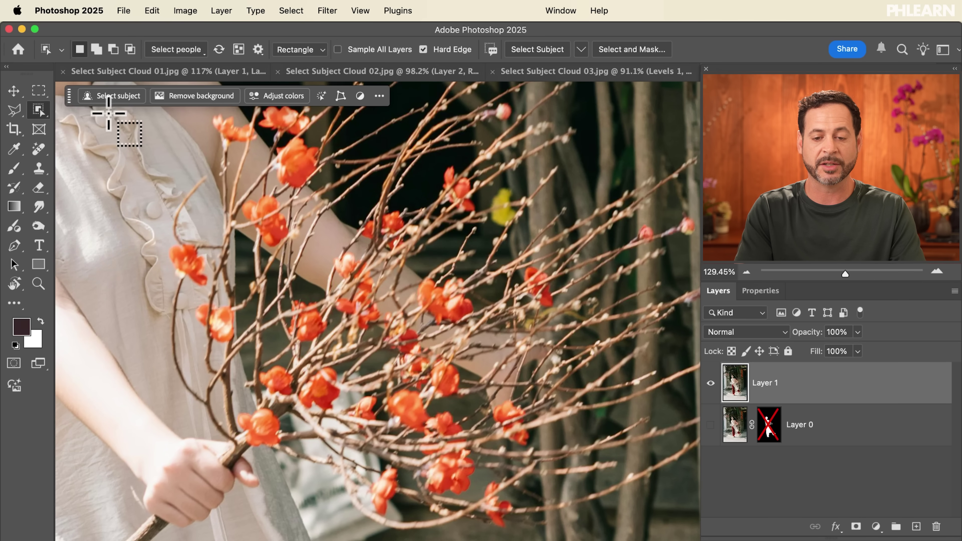
left_click(581, 50)
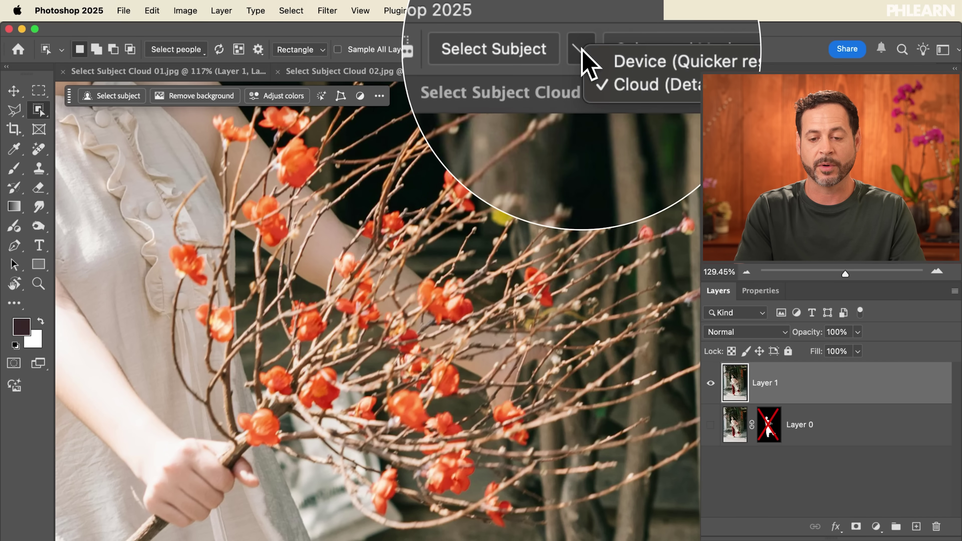
left_click(598, 66)
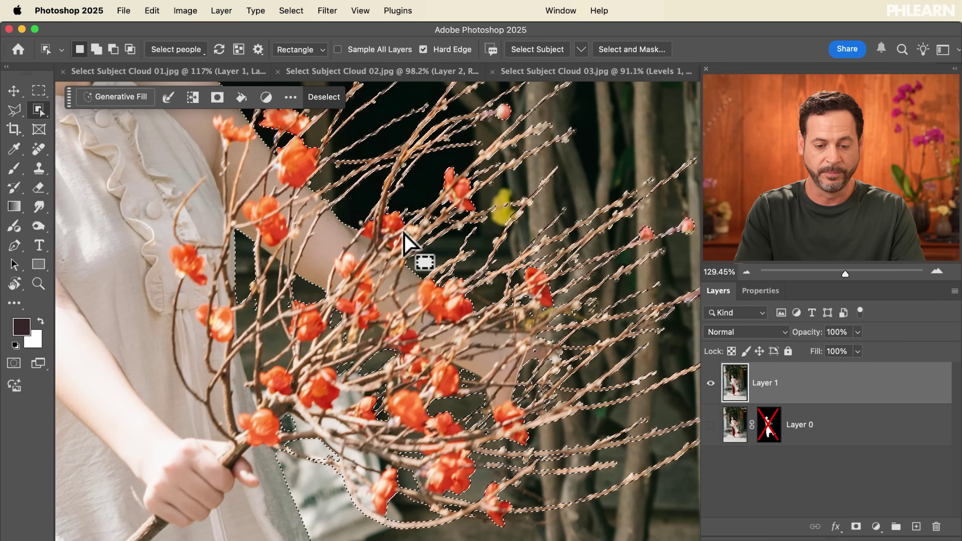
key("v")
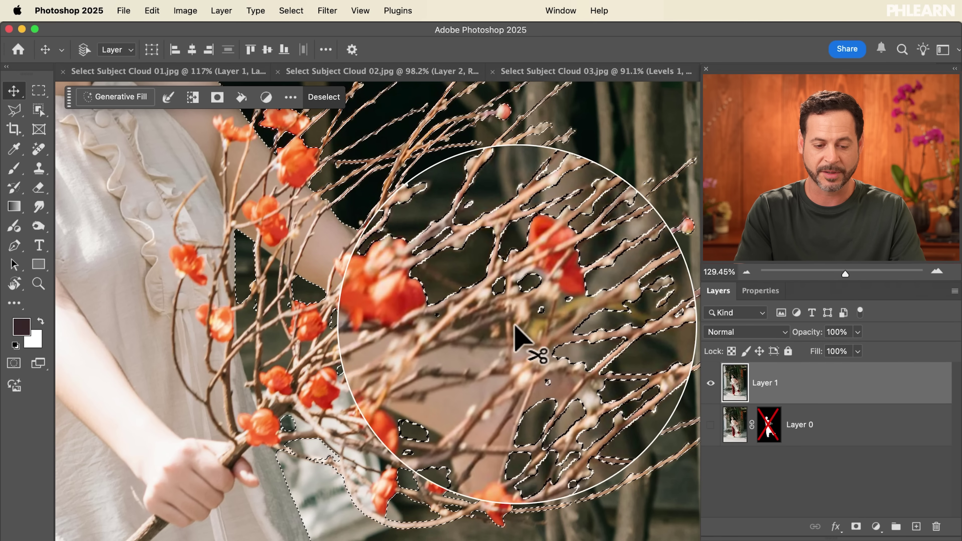
left_click(856, 526)
- Examine the Cloud cutout around the hair buns, the branches and flowers, the dress and the red trousers
scroll(384, 351, "up", 10)
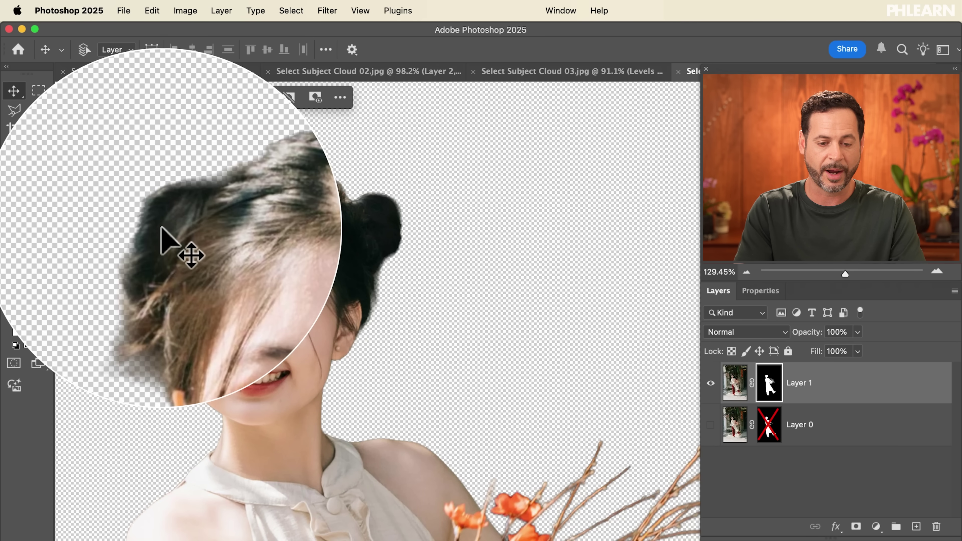
scroll(282, 352, "down", 15)
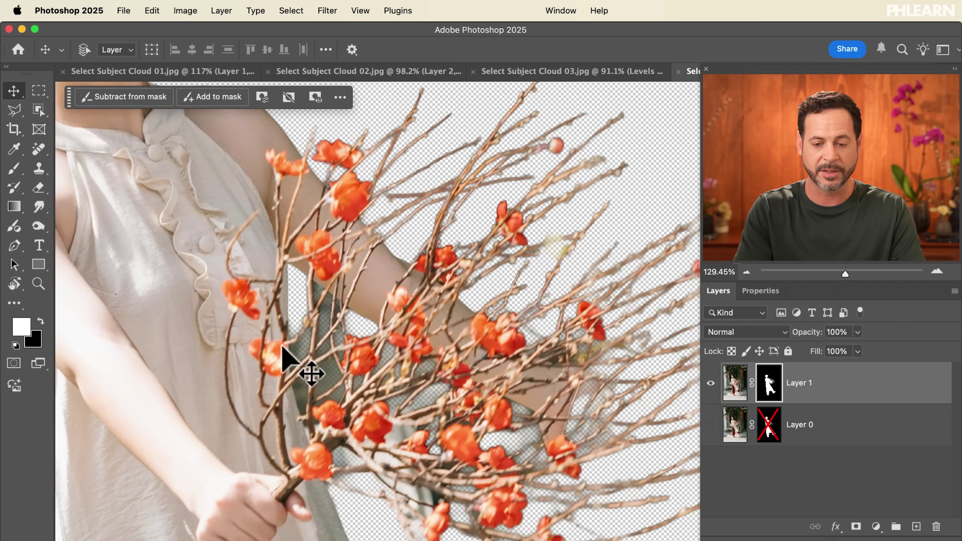
scroll(288, 354, "down", 5)
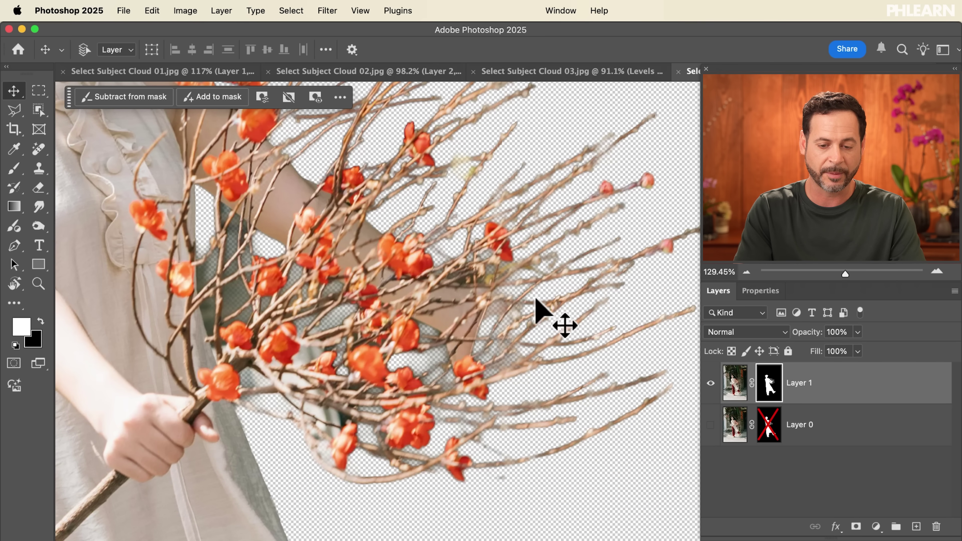
scroll(432, 337, "down", 5)
scroll(431, 337, "down", 10)
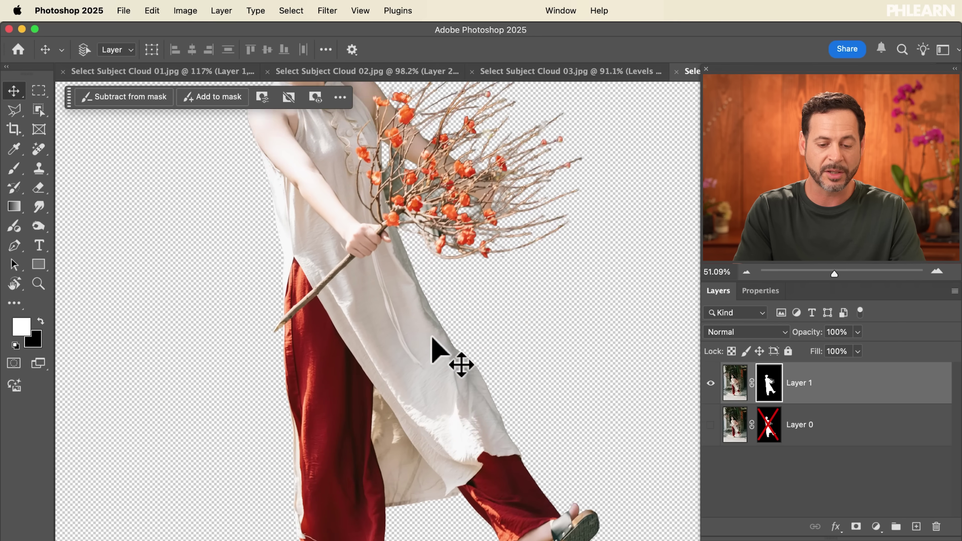
scroll(432, 337, "up", 10)
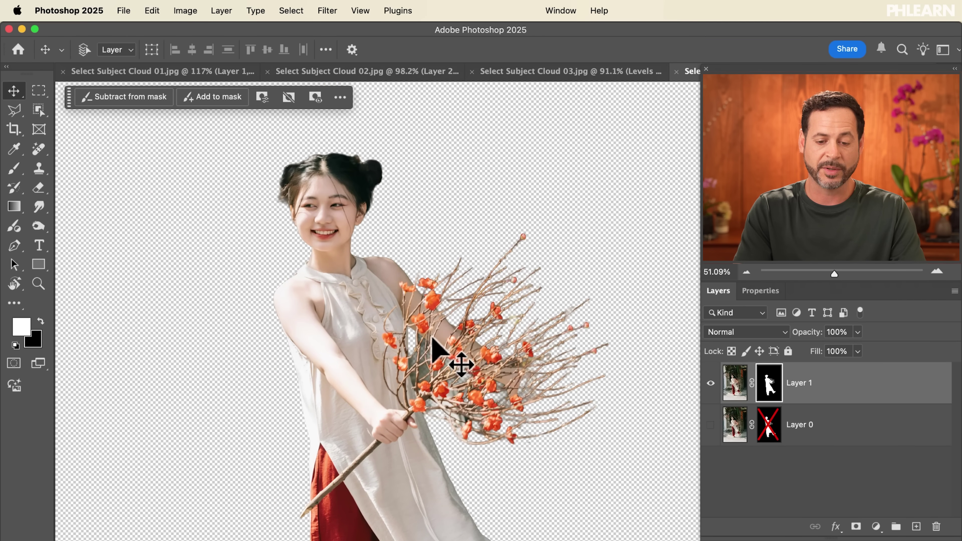
scroll(432, 338, "up", 5)
scroll(432, 337, "down", 6)
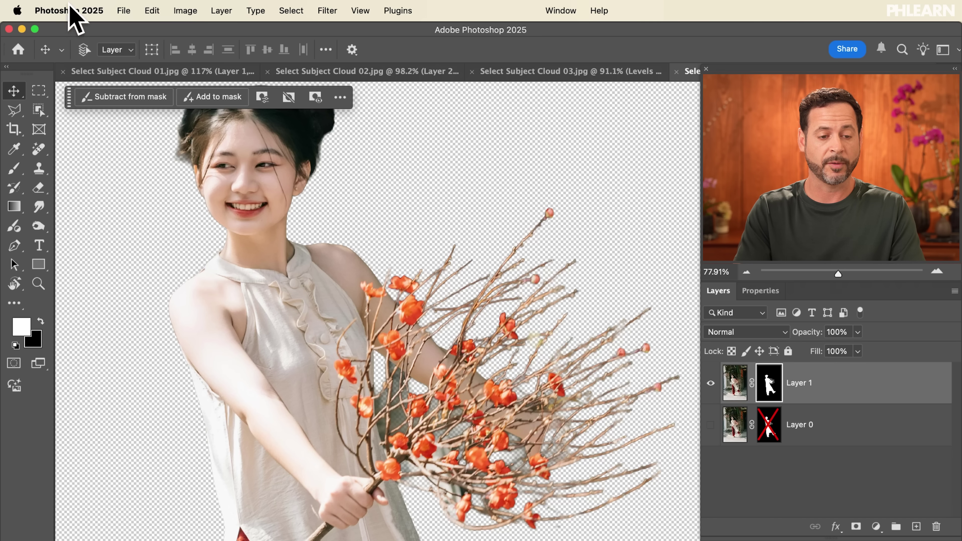
- Choose Cloud (Detailed results) for Select Subject and Remove Background in the Image Processing preferences
left_click(68, 7)
mouse_move(73, 65)
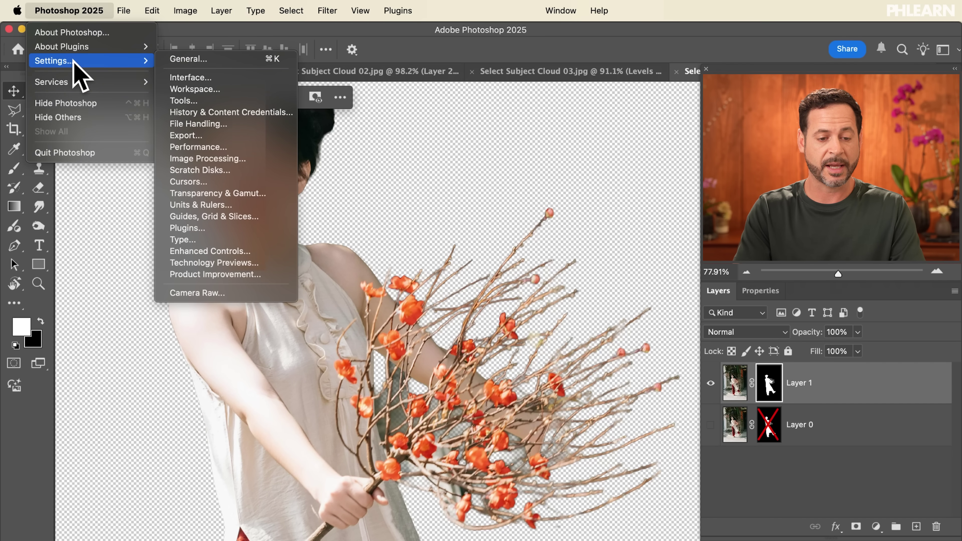
left_click(227, 159)
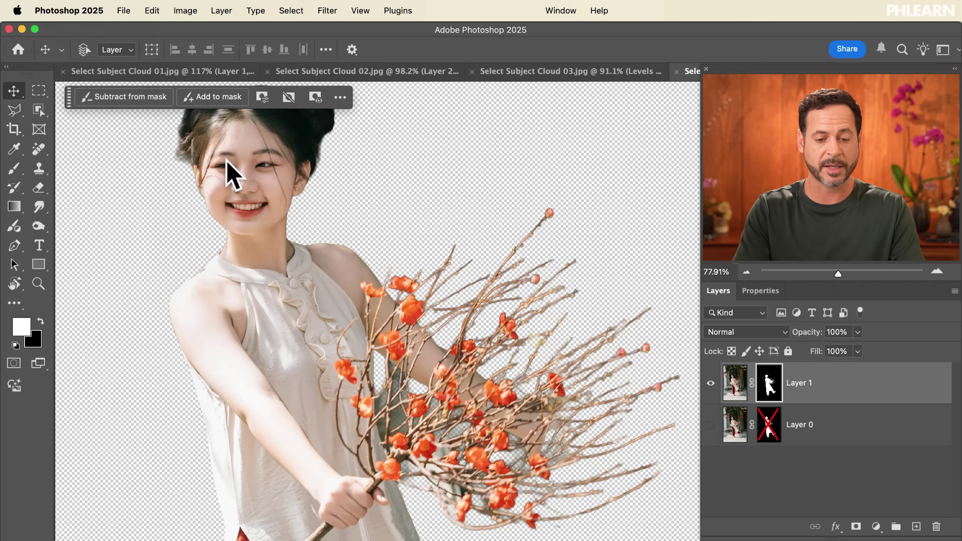
left_click(409, 157)
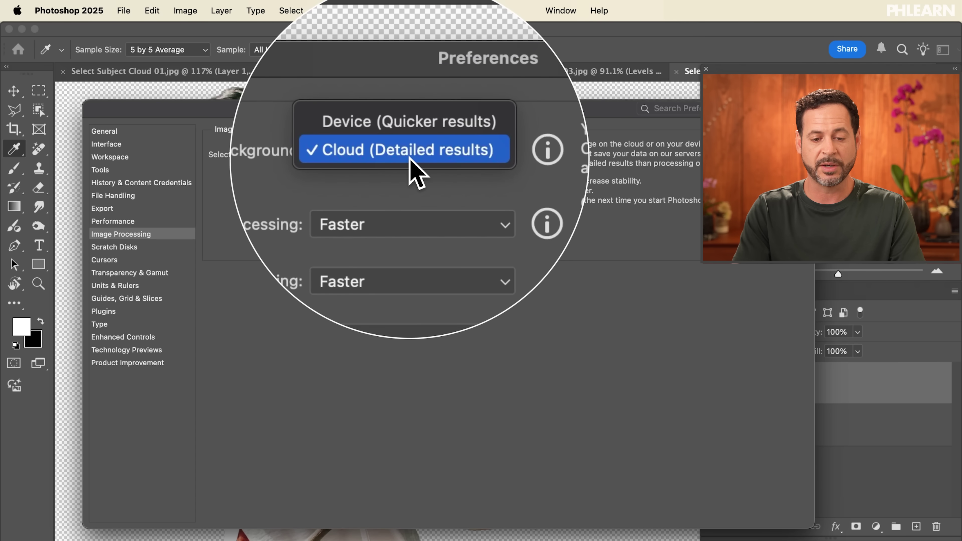
left_click(408, 157)
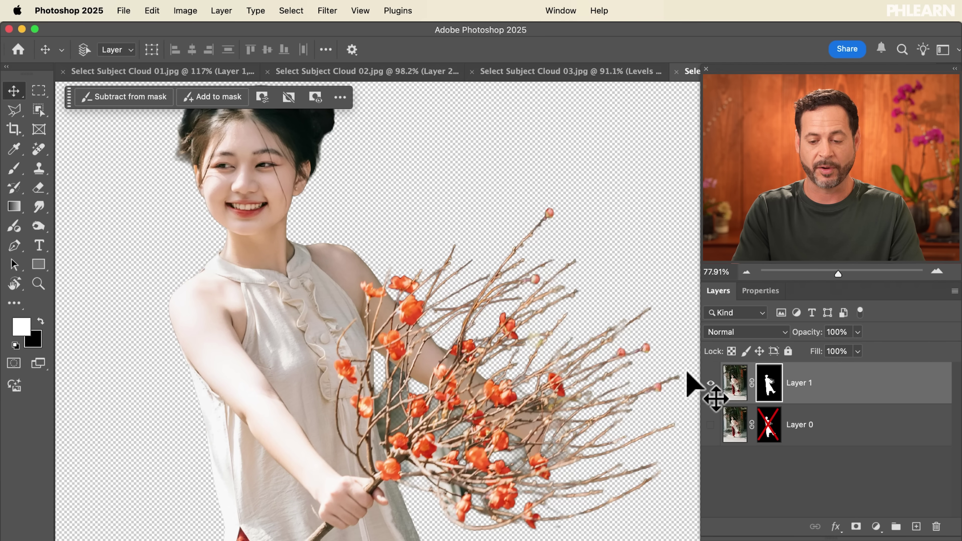
- Duplicate Layer 1, hide the original, and delete the layer mask from the duplicate
key("super+j")
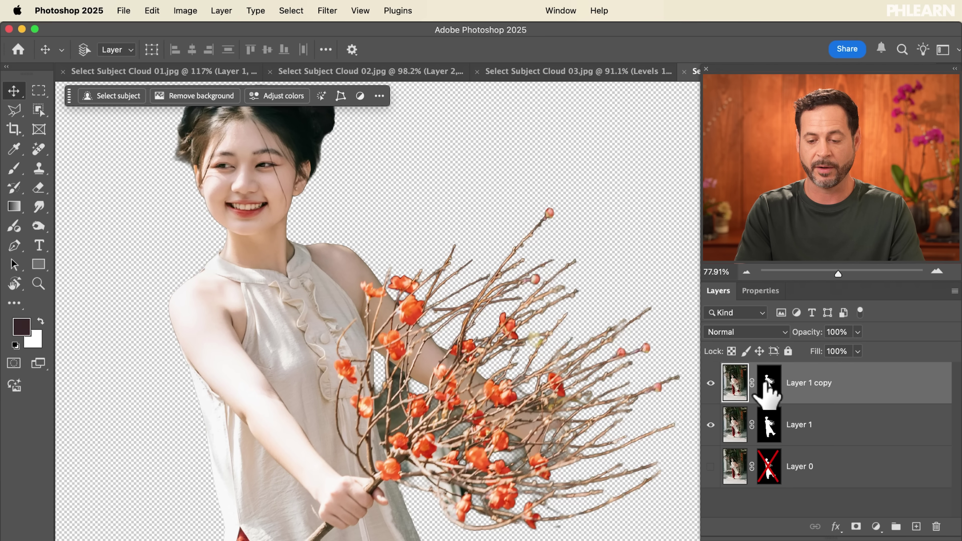
left_click(710, 424)
left_click_drag(769, 383, 937, 527)
left_click(519, 251)
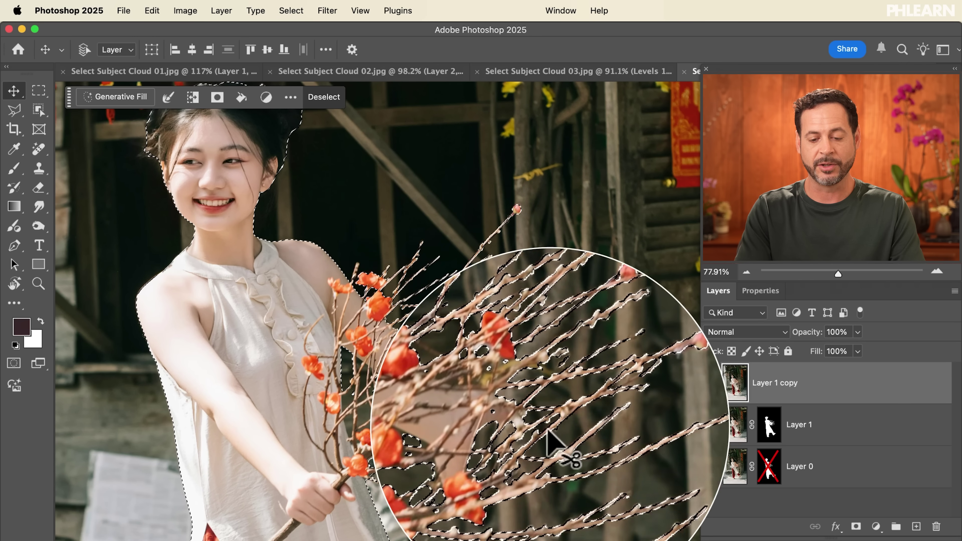
- Review the Device and Cloud processing options for Select Subject with the Object Selection Tool active
left_click(38, 110)
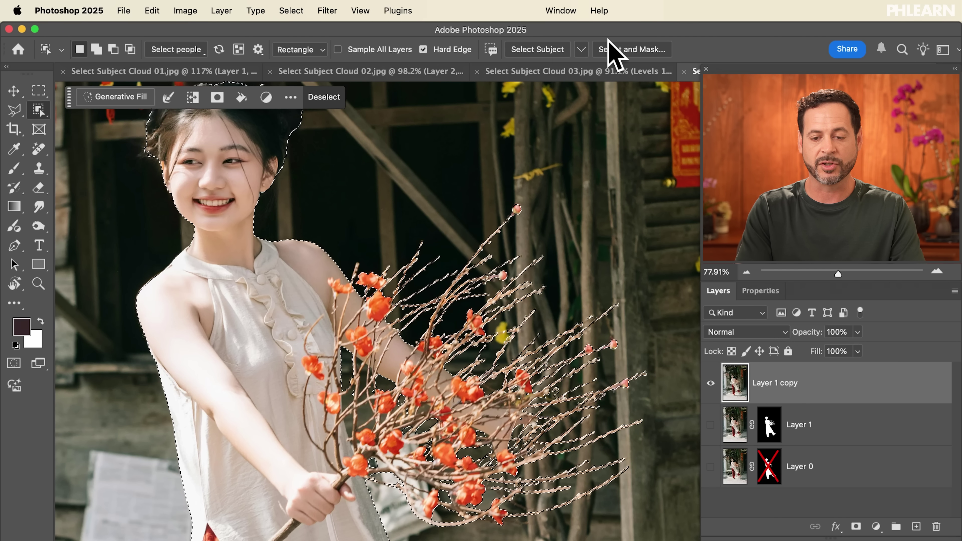
left_click(581, 50)
left_click(584, 57)
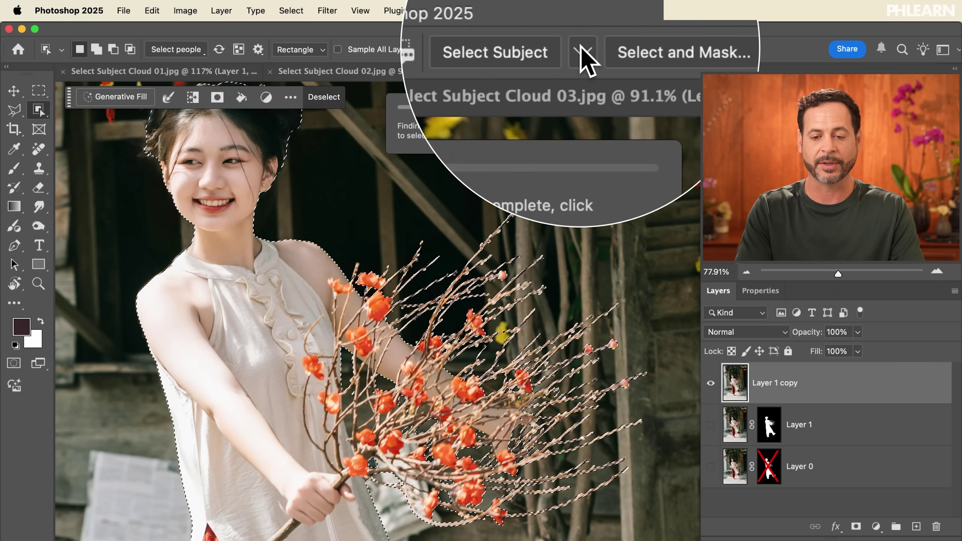
left_click(582, 49)
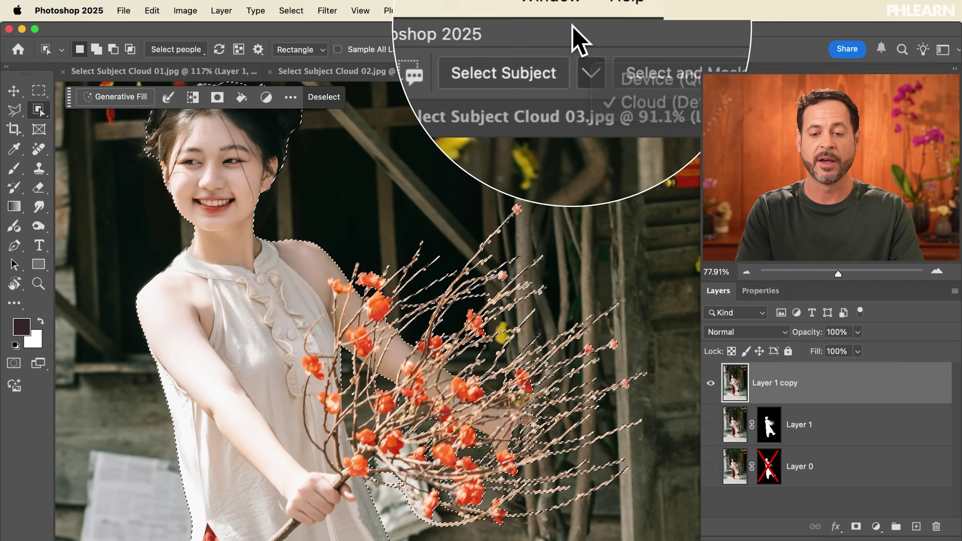
left_click(582, 56)
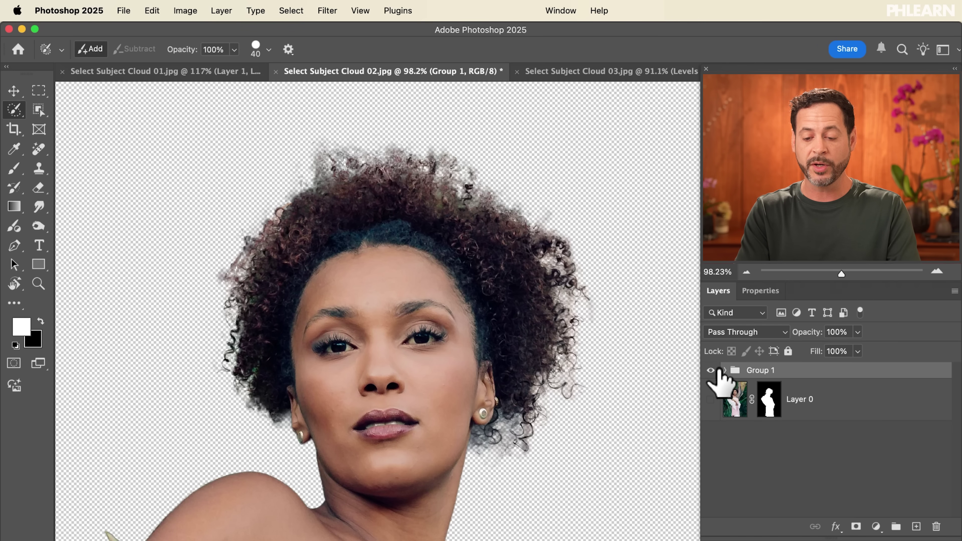
- Expand Group 1 in Select Subject Cloud 02.jpg and compare the curly hair with Layer 2's edge color hidden and shown
left_click(725, 370)
left_click(711, 441)
left_click(711, 441)
left_click(711, 440)
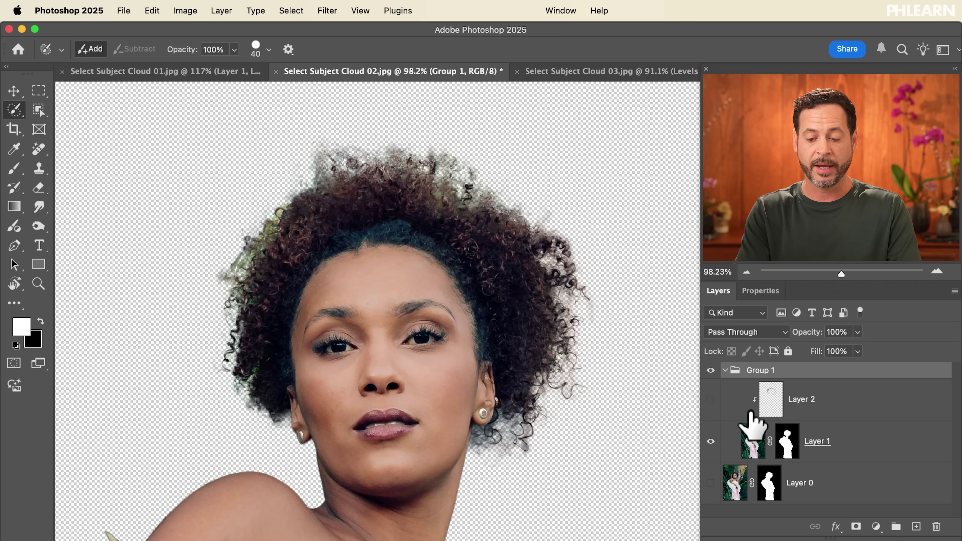
left_click(710, 399)
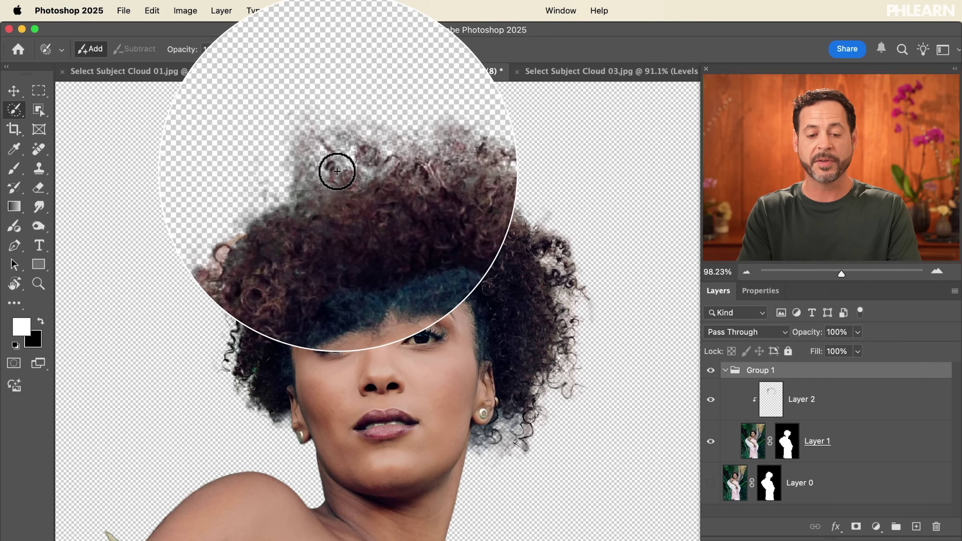
- Collapse Group 1 and duplicate the whole group
left_click(724, 371)
key("super+j")
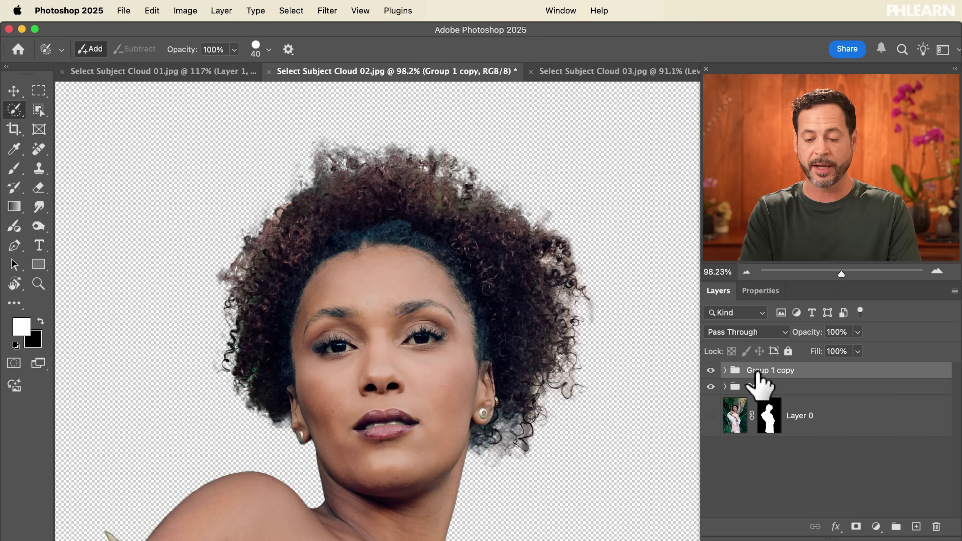
- Merge the duplicated group into a single layer, compare it shown and hidden, and hide the original Group 1
key("super+e")
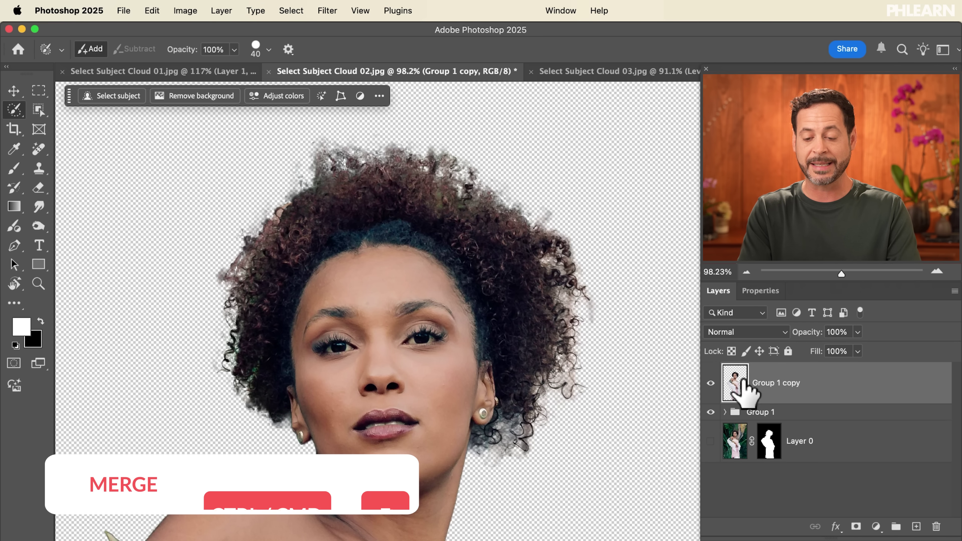
left_click(711, 383)
left_click(711, 383)
left_click(711, 383)
left_click(710, 383)
left_click(711, 412)
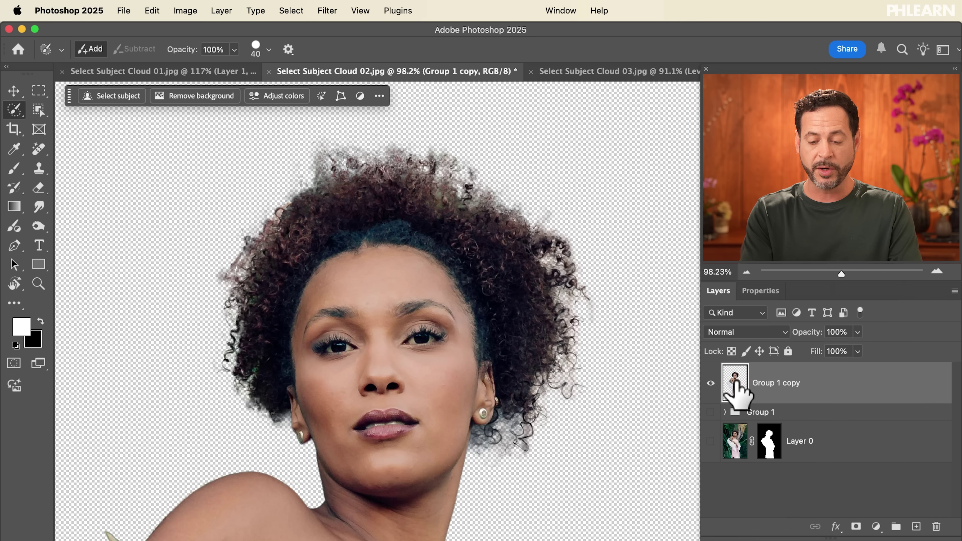
- Select the curly hair beside the ear with the Selection Brush and copy it onto a new layer
left_click_drag(14, 110, 32, 114)
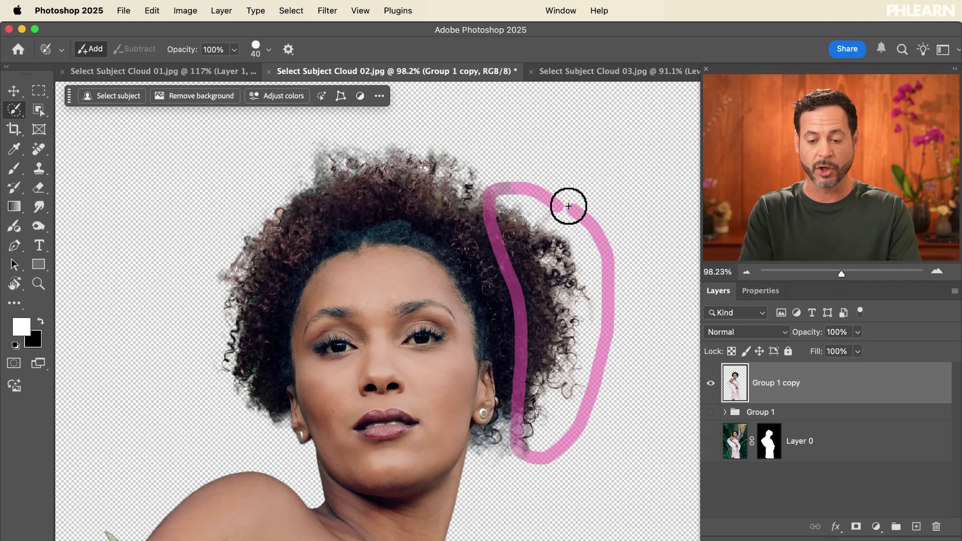
left_click_drag(569, 207, 547, 198)
key("super+j")
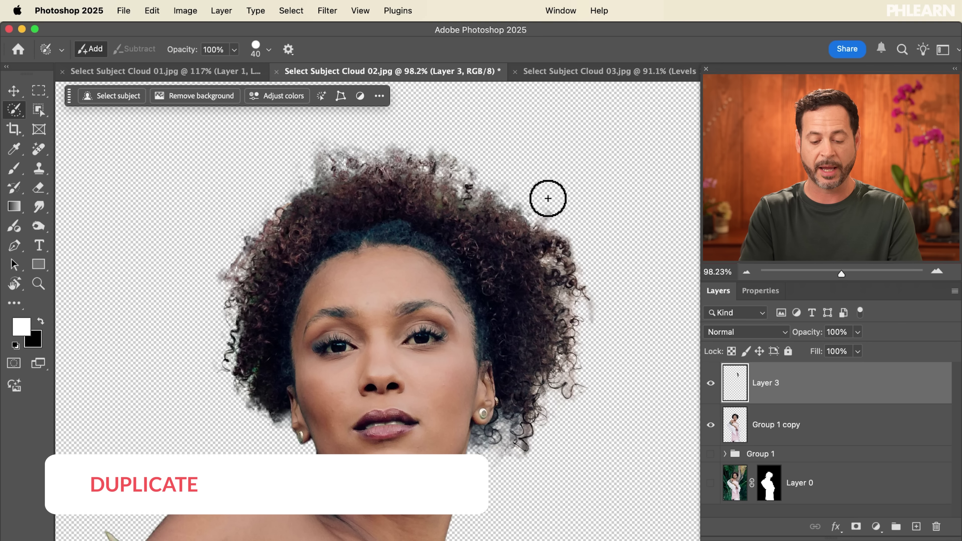
- Rotate the copied hair about 90° counterclockwise, flip it vertically, and fit it over the crown of the head
key("v")
left_click_drag(428, 337, 451, 273)
key("super+t")
left_click_drag(452, 187, 442, 334)
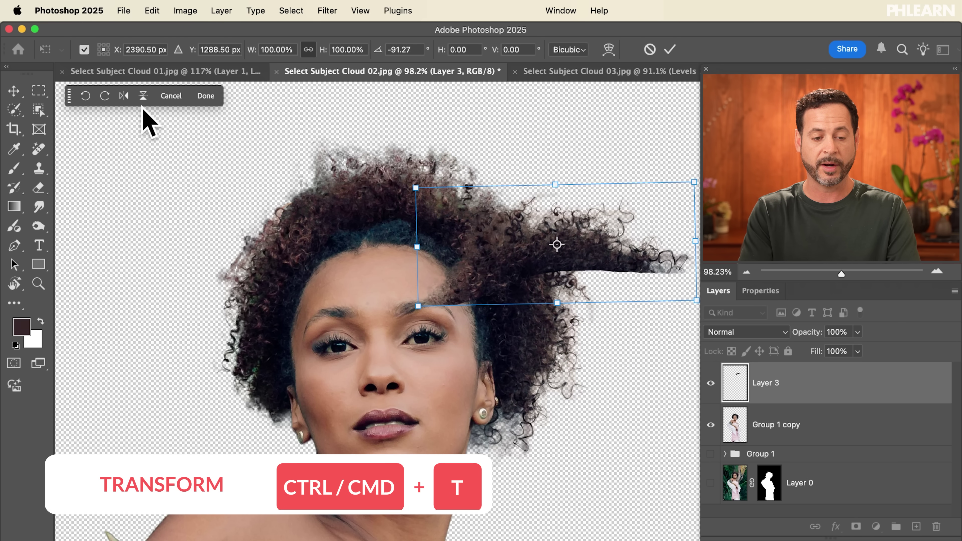
left_click(143, 95)
left_click_drag(551, 252, 375, 187)
left_click_drag(496, 295, 500, 261)
left_click_drag(429, 192, 455, 197)
key("Return")
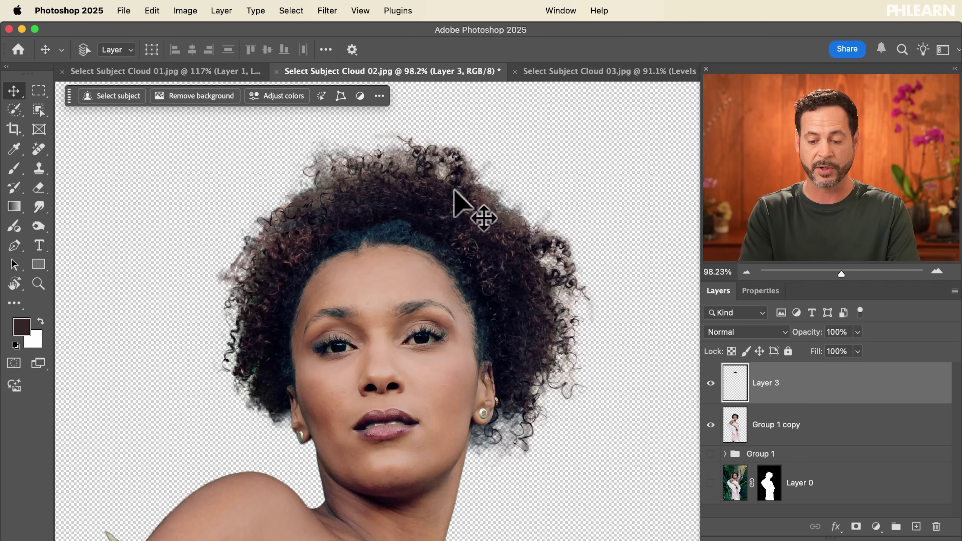
- Add a layer mask to Group 1 copy and paint black over the original hair edge at the crown
left_click(776, 425)
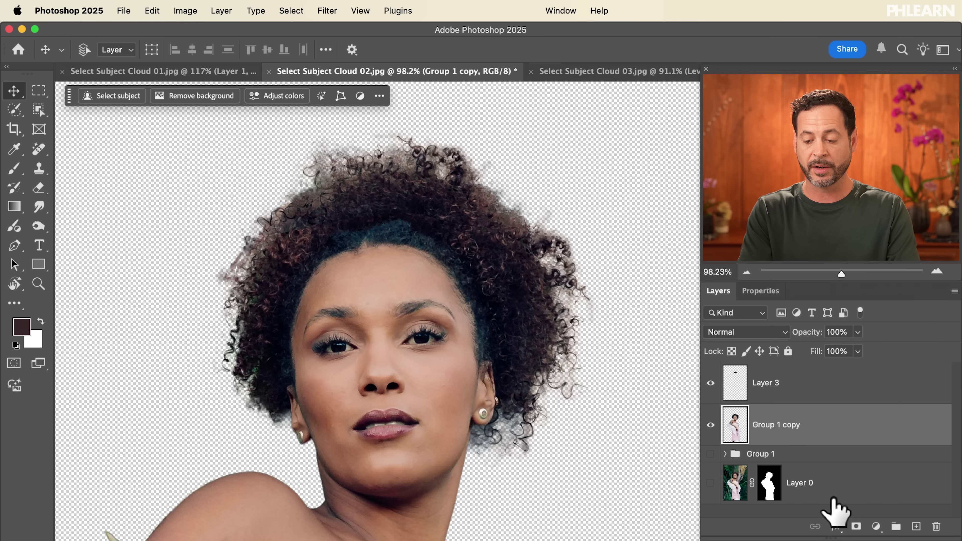
left_click(856, 526)
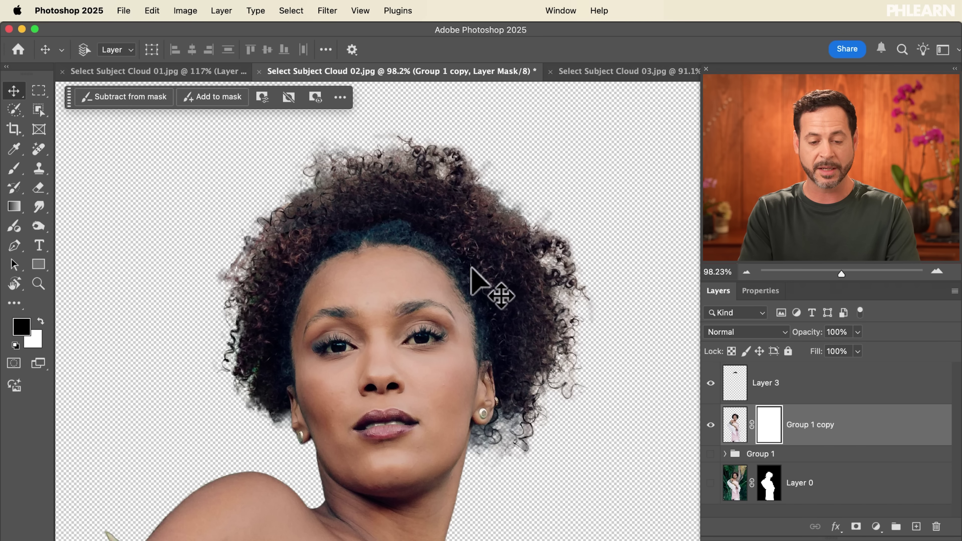
key("b")
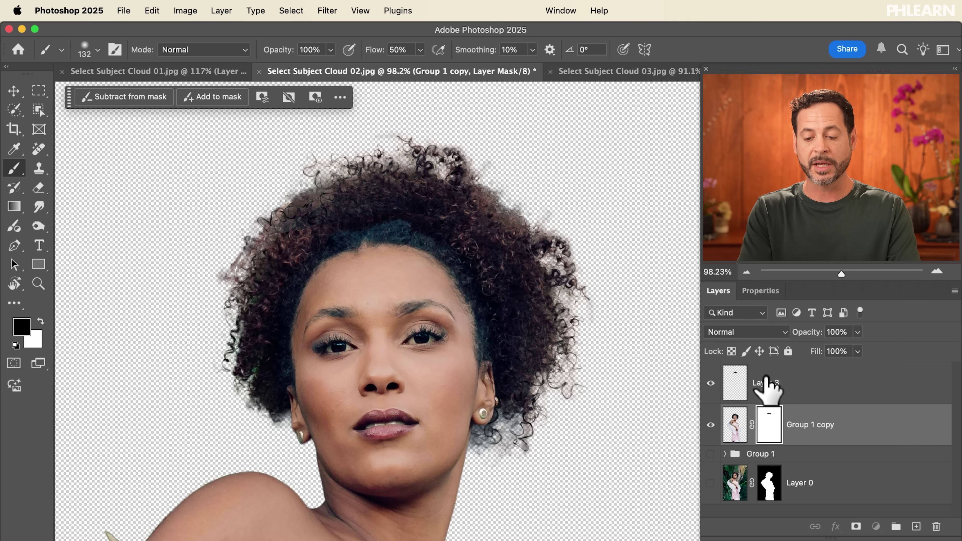
- Warp the Layer 3 hair patch downward so its outline follows the rounded crown of the head
left_click(767, 387)
left_click(579, 334, "alt")
key("super+t")
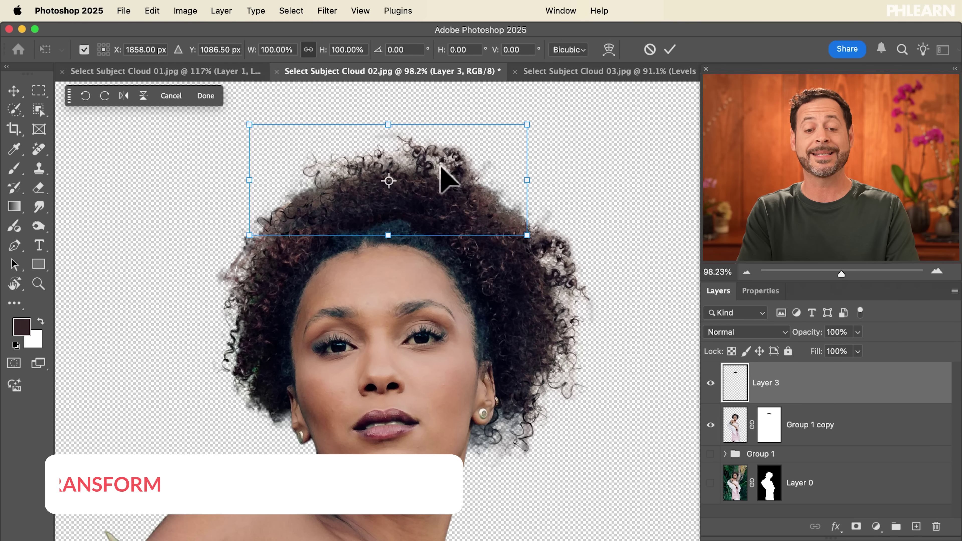
right_click(441, 164)
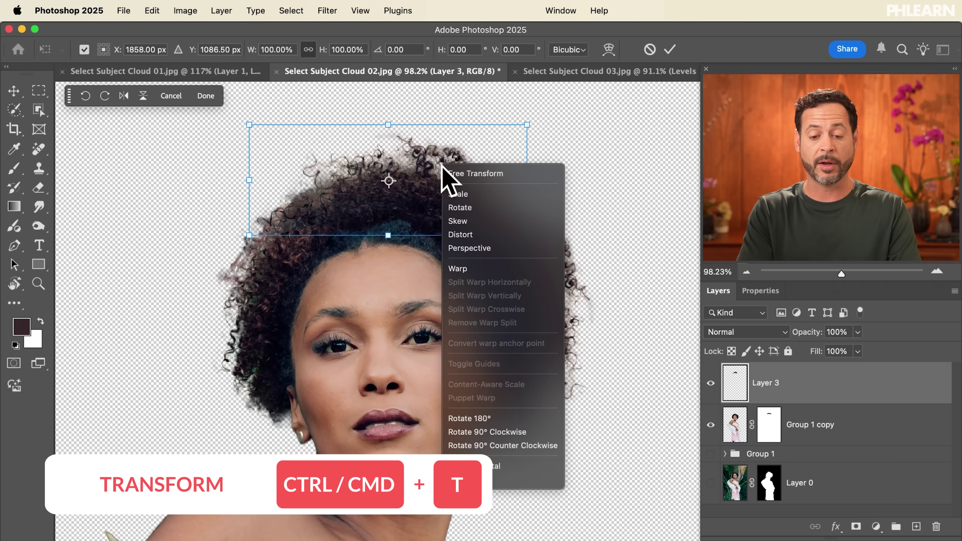
left_click(459, 269)
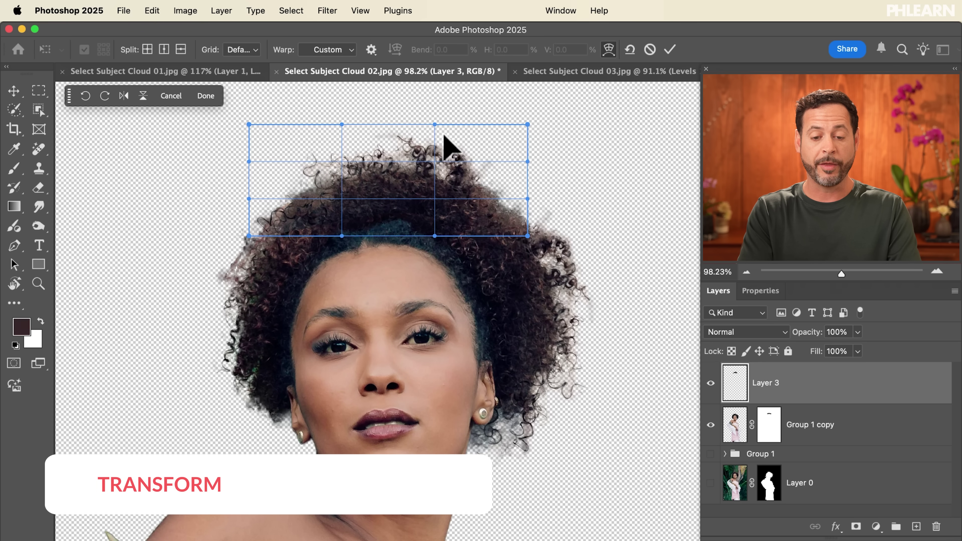
left_click_drag(435, 125, 436, 179)
left_click_drag(361, 184, 364, 167)
key("Return")
key("b")
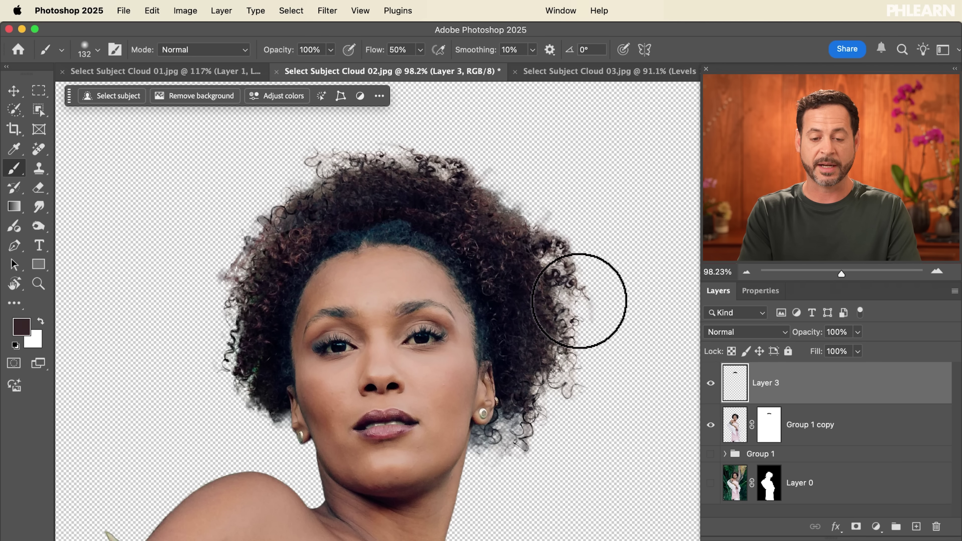
- Duplicate the Layer 3 hair patch and flip the copy horizontally
key("super+j")
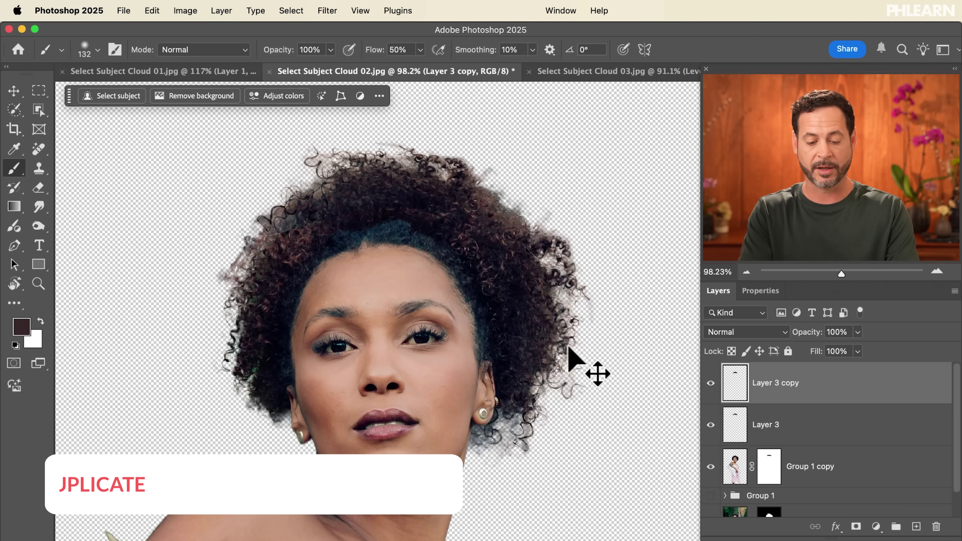
key("super+t")
right_click(474, 201)
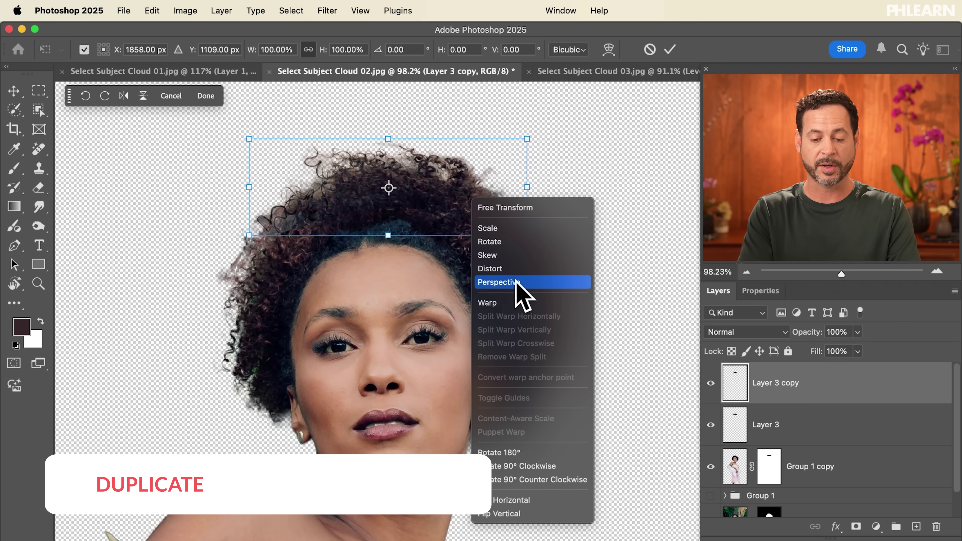
left_click(125, 96)
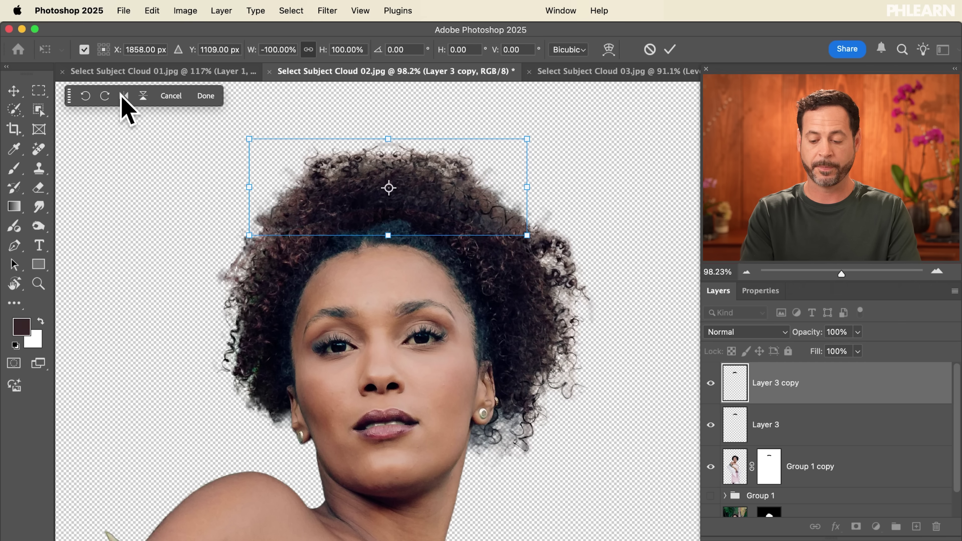
key("Return")
- Move the flipped hair copy toward the thin hair beside the crown and rotate it about 20° clockwise
key("v")
mouse_move(457, 296)
left_mouse_down()
mouse_move(509, 318)
mouse_move(498, 311)
left_mouse_up()
key("ctrl+t")
left_click_drag(634, 322, 568, 367)
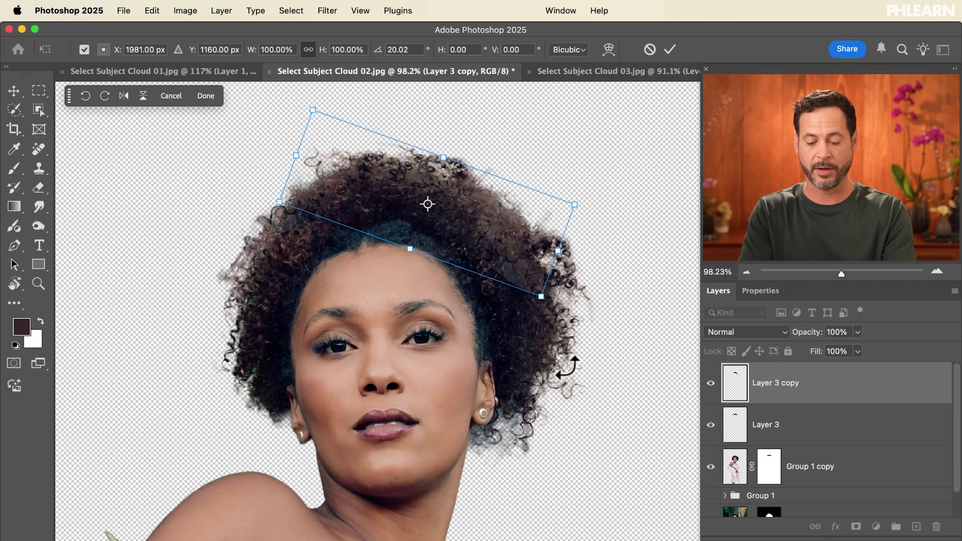
key("Return")
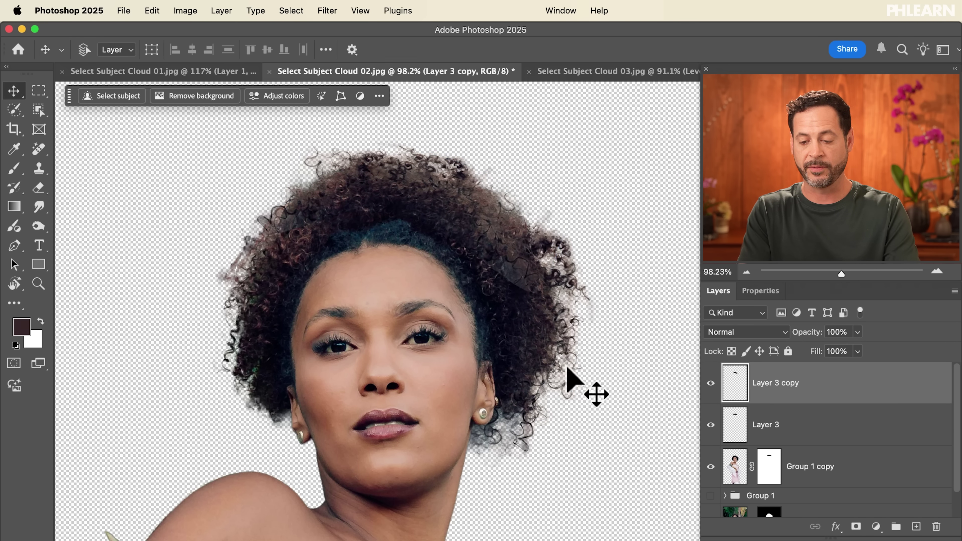
- Set Layer 3 copy's blend mode to Darken and reposition it along the outer edge of the hair
left_click(741, 333)
left_click(716, 362)
left_click_drag(440, 212, 481, 188)
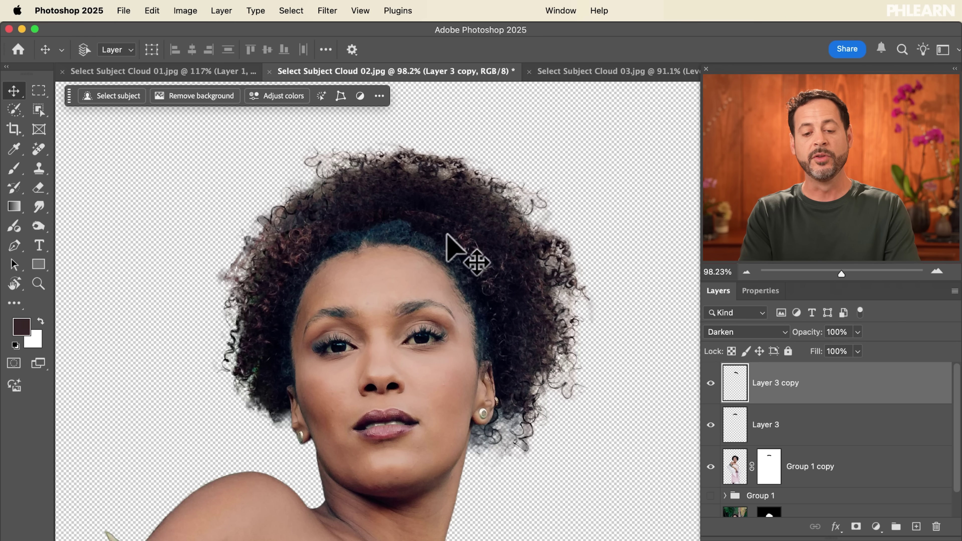
mouse_move(447, 189)
left_mouse_down()
mouse_move(425, 190)
mouse_move(448, 194)
left_mouse_up()
- Add a layer mask to Layer 3 copy and paint black over its excess hair near the crown
key("super+shift+m")
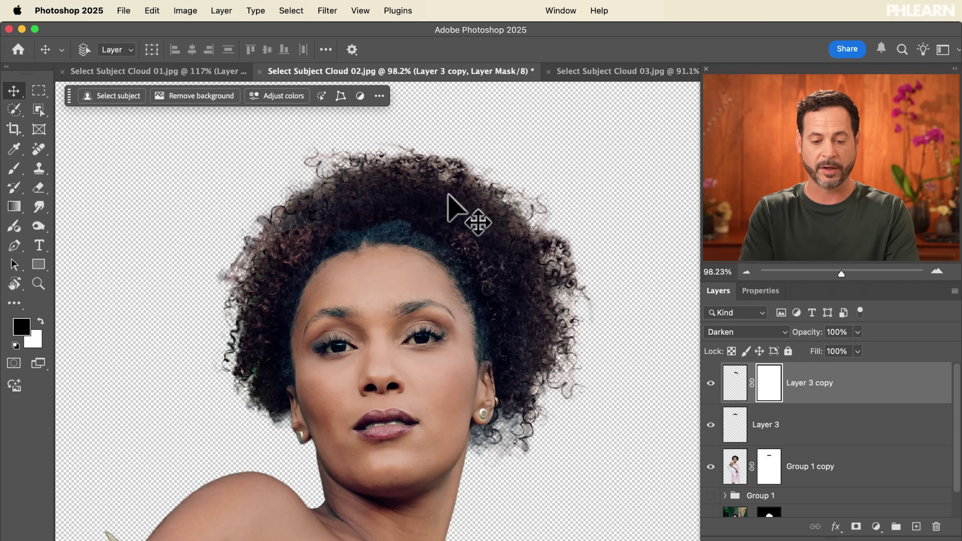
key("b")
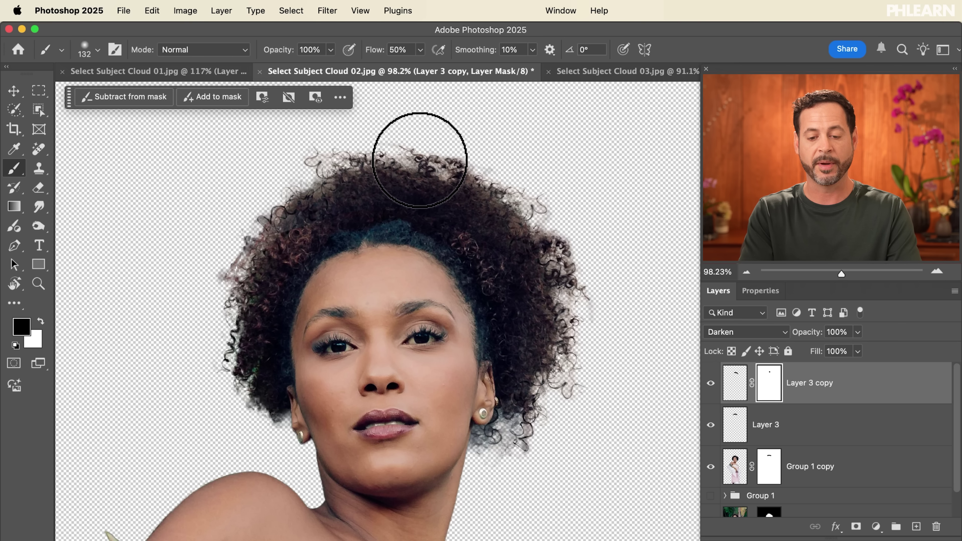